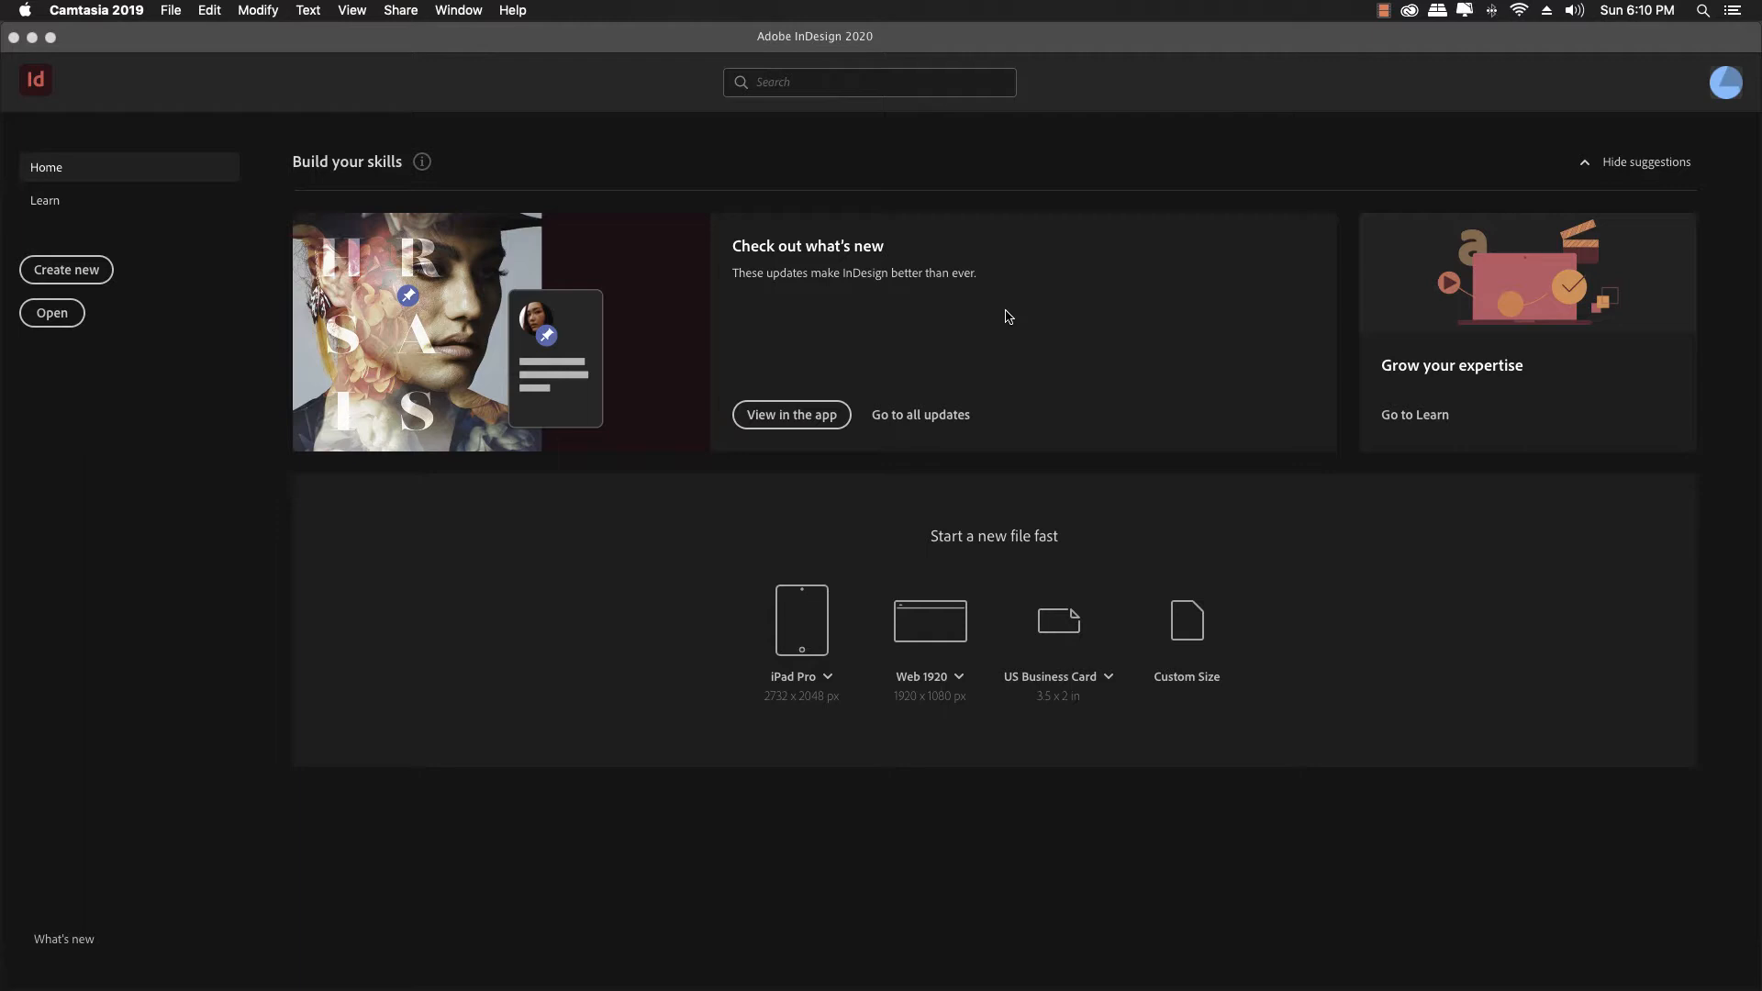
# Start a new document and look through the full list of blank print presets for an envelope size.
pyautogui.click(80, 278)
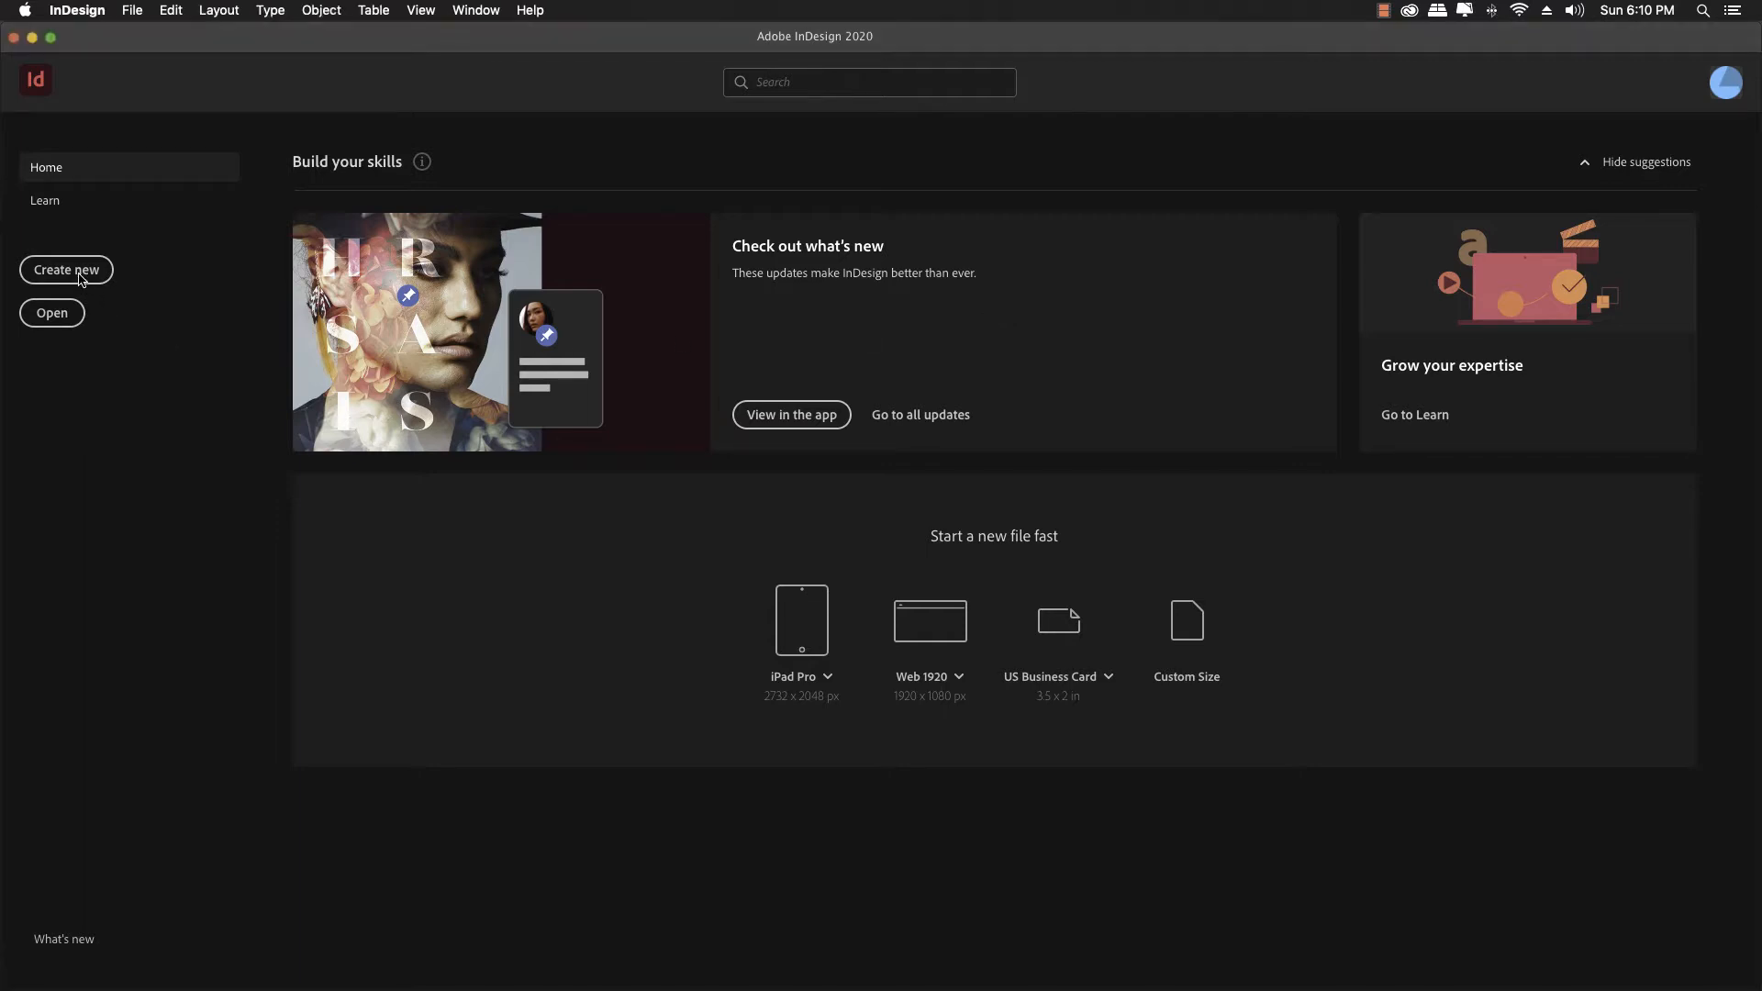
pyautogui.click(80, 278)
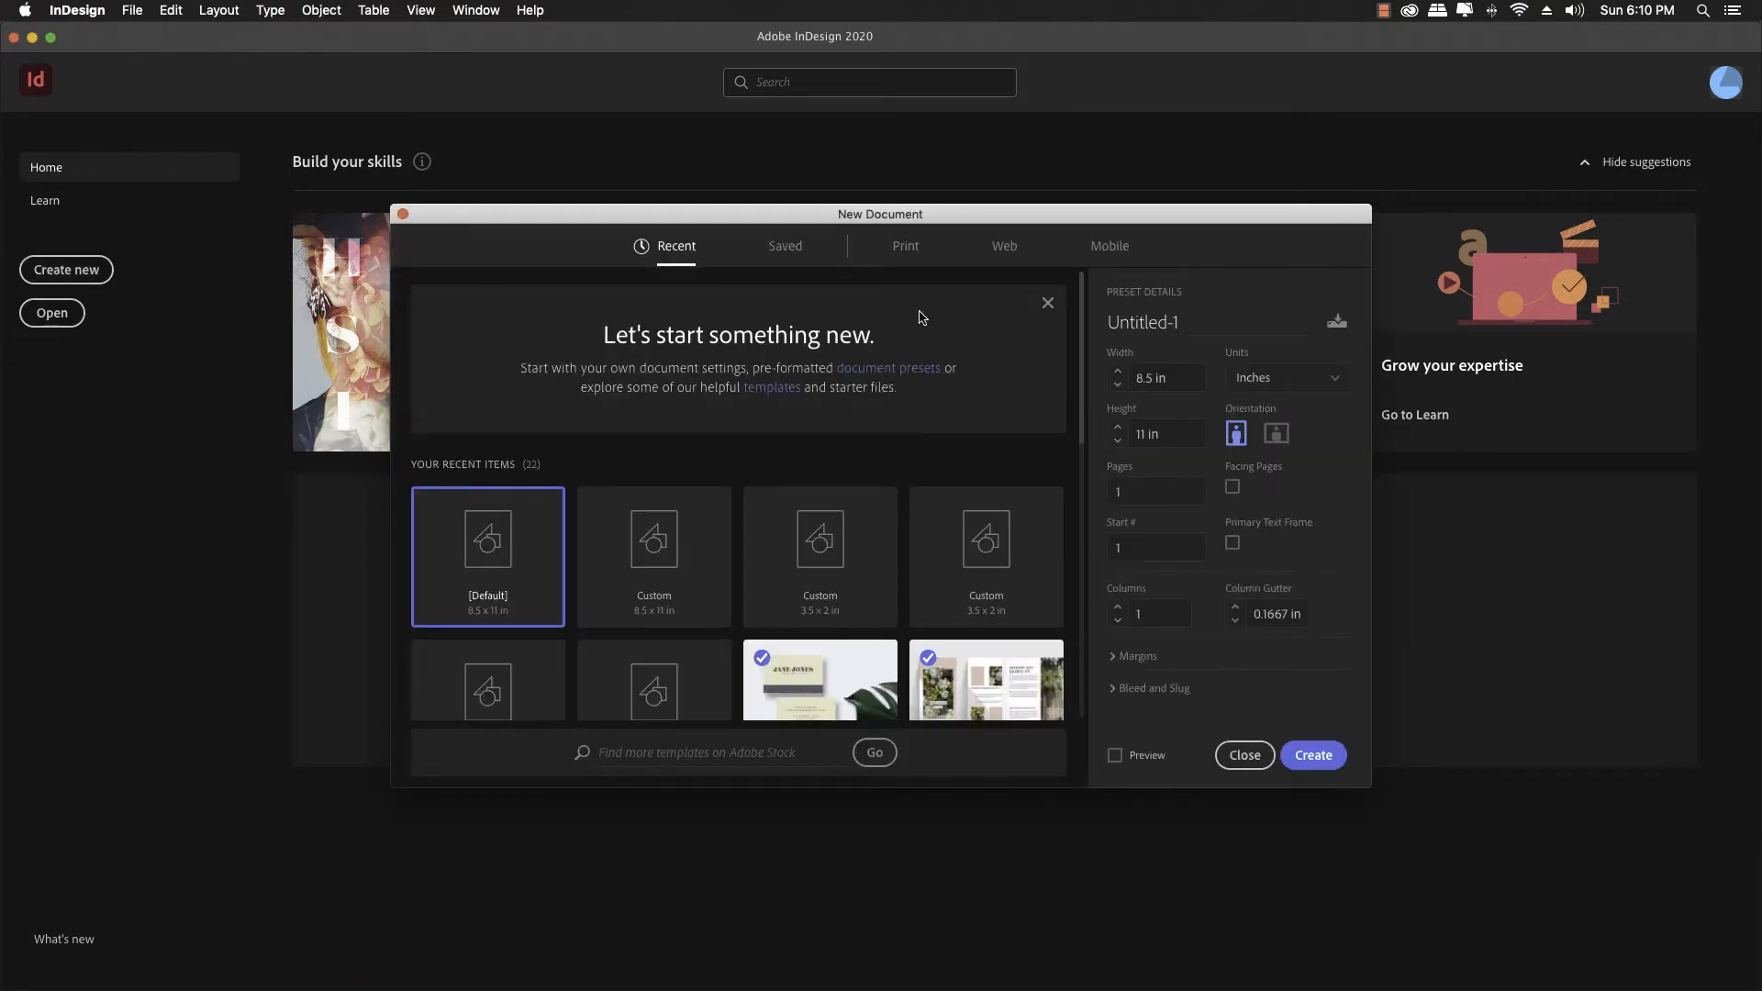
pyautogui.click(911, 257)
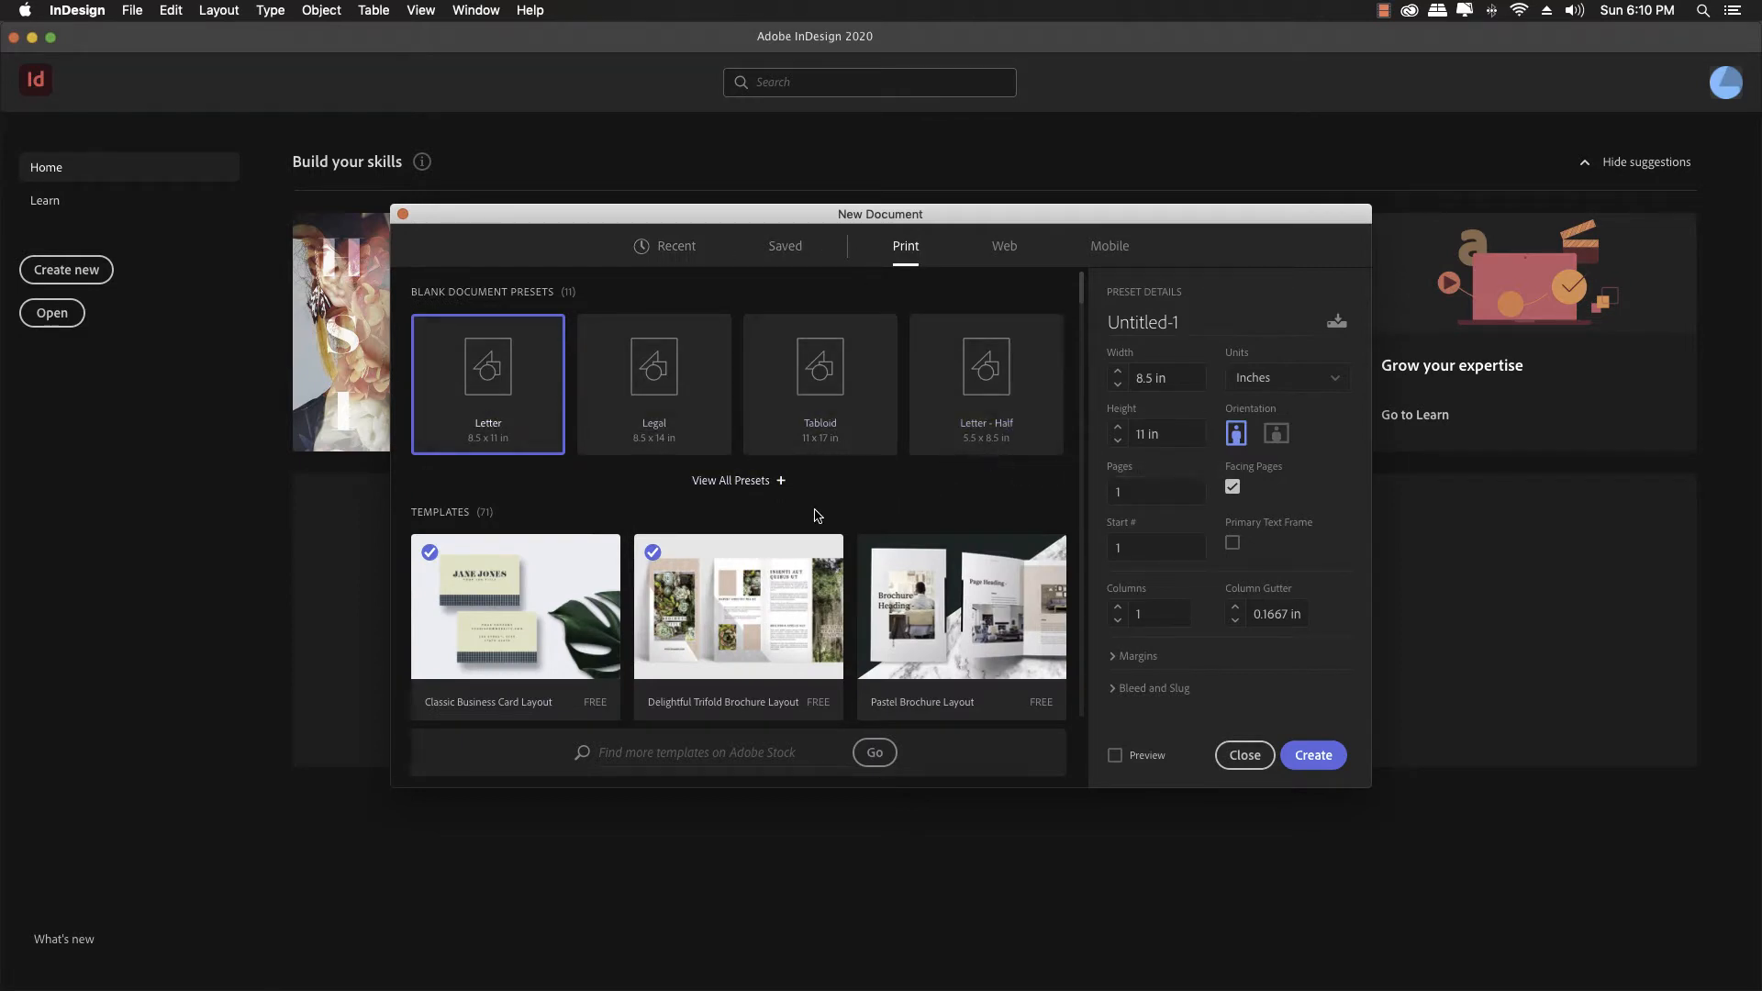
pyautogui.click(733, 480)
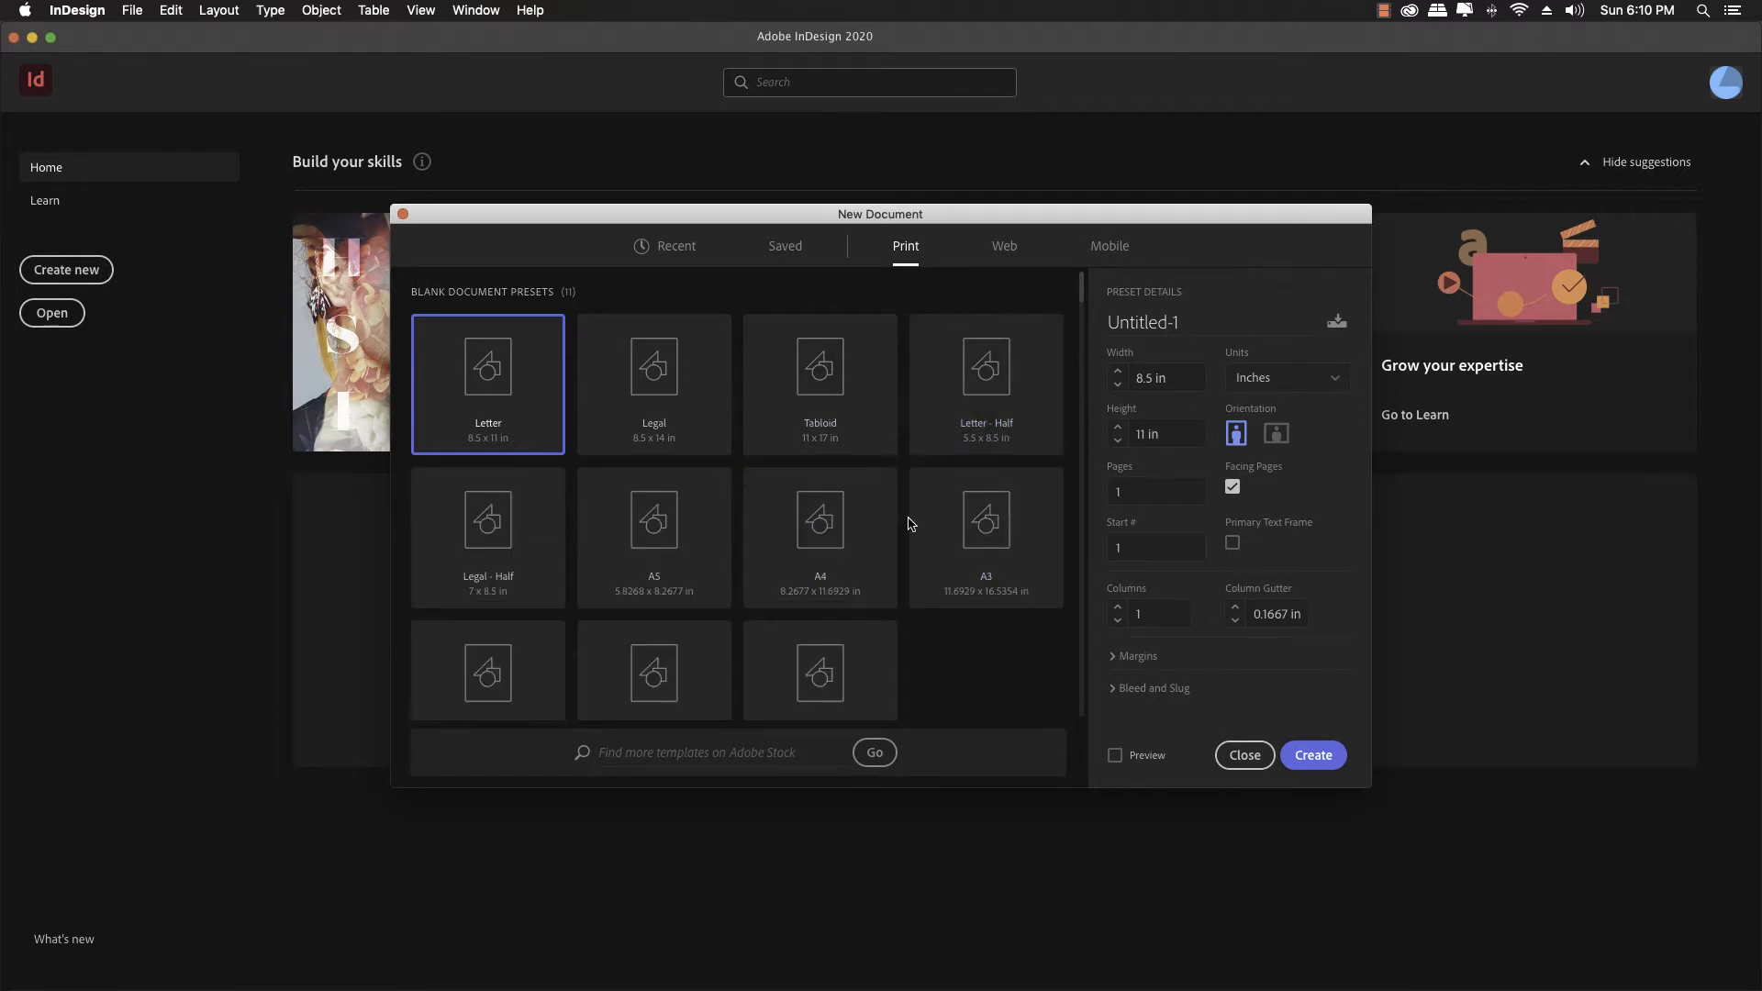
pyautogui.scroll(-2, 913, 524)
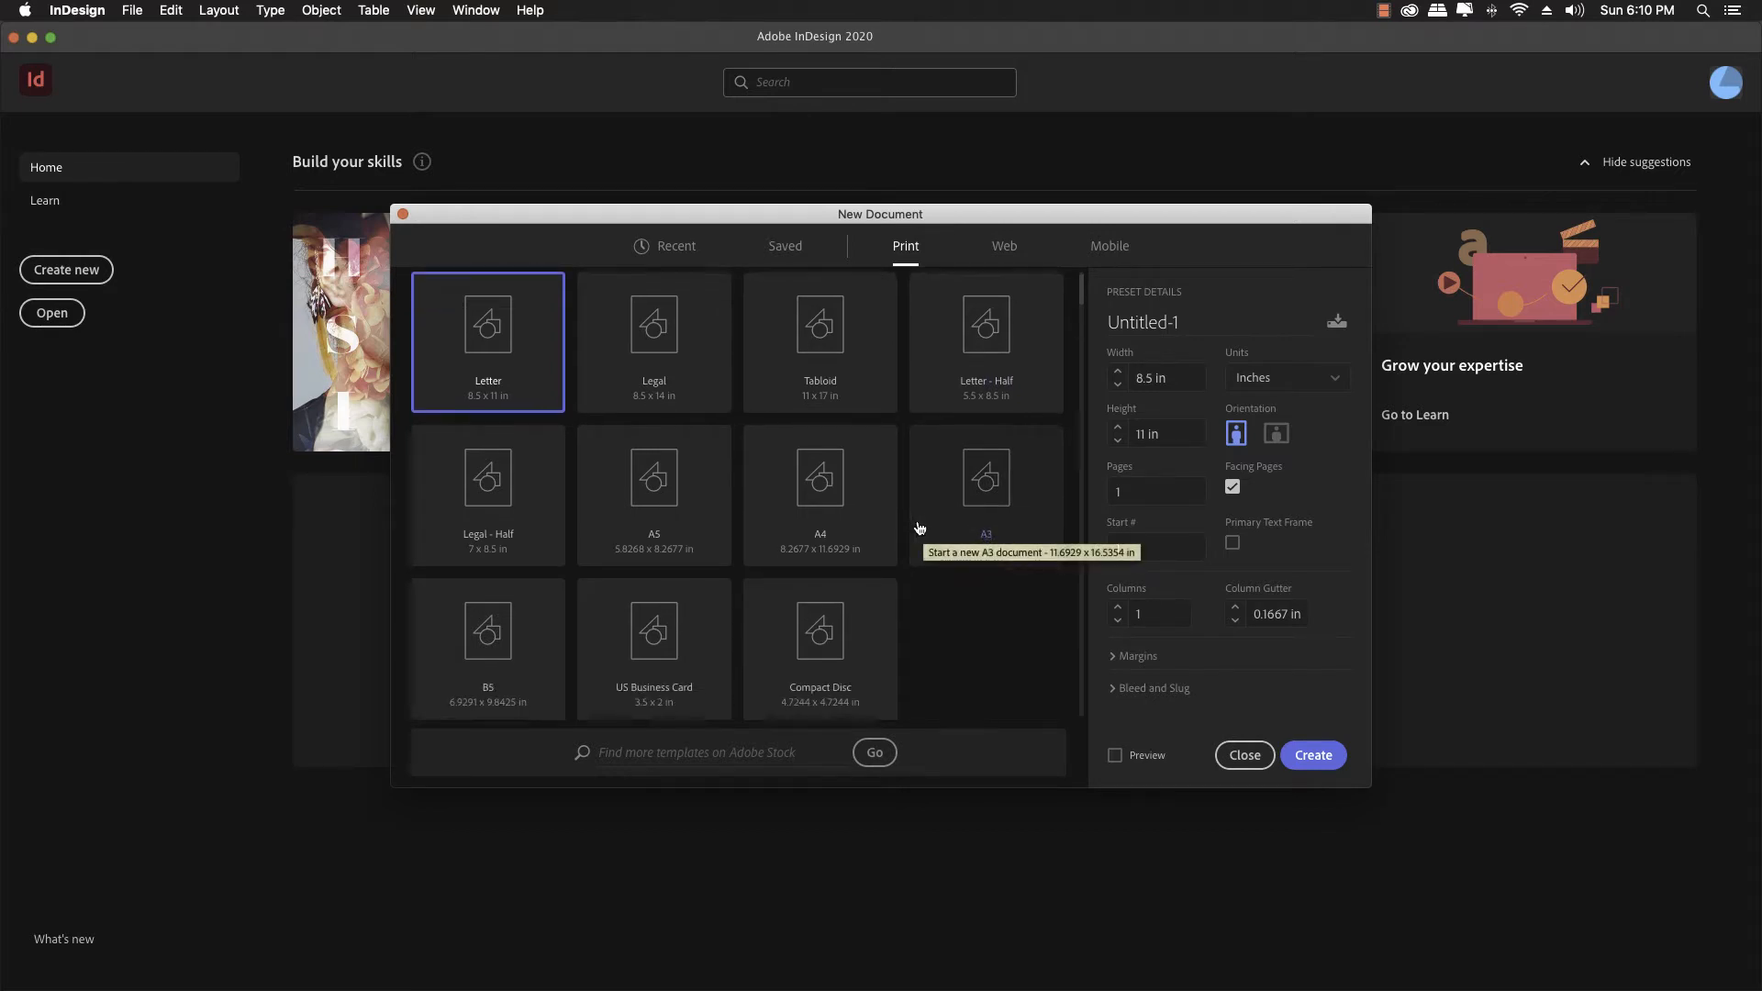
pyautogui.scroll(-3, 921, 528)
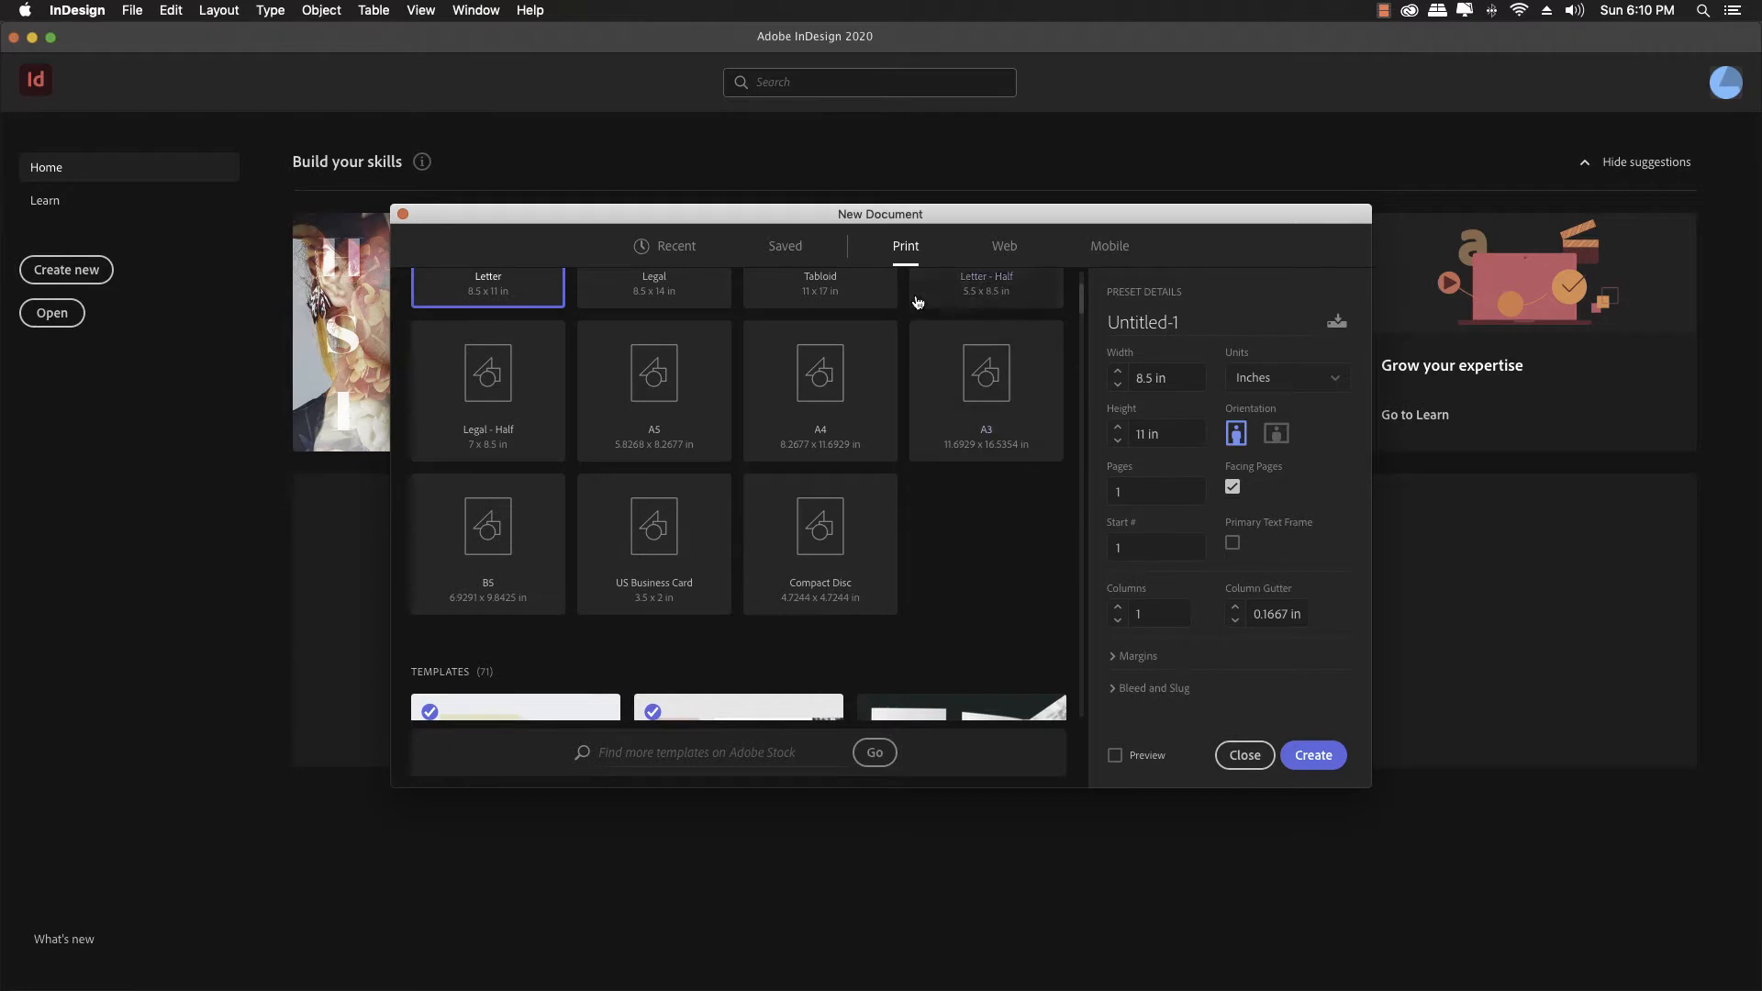
pyautogui.scroll(4, 930, 505)
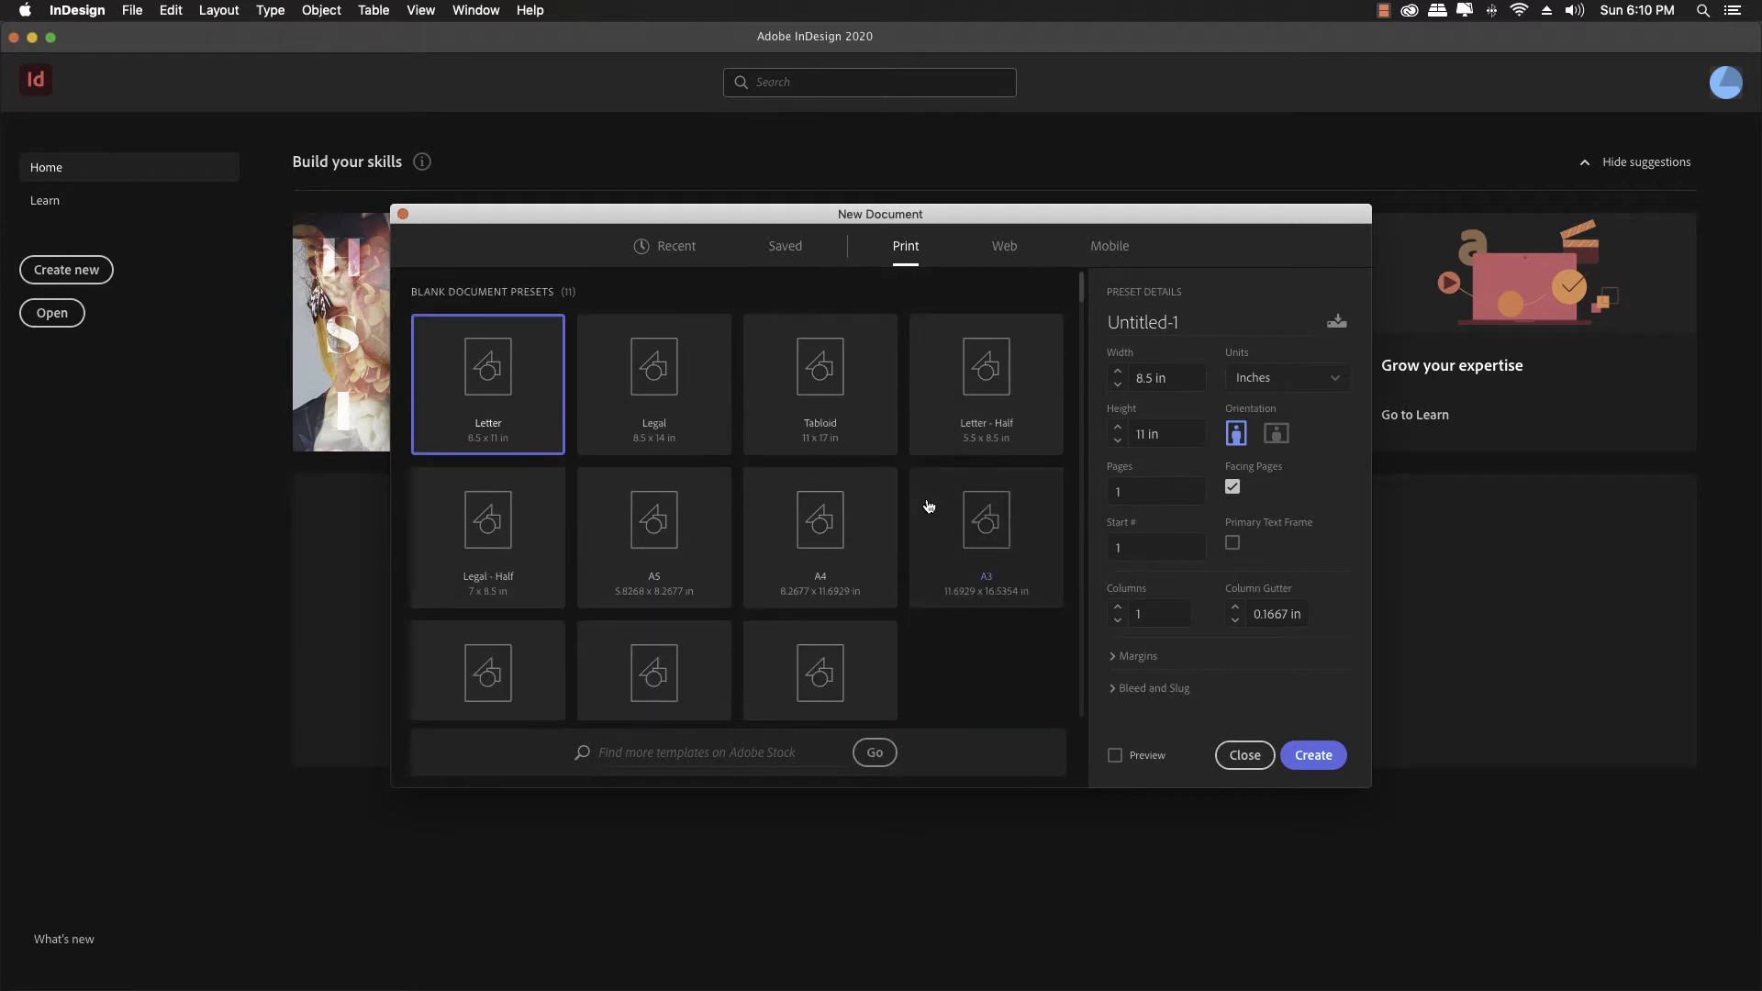
pyautogui.scroll(-1, 929, 505)
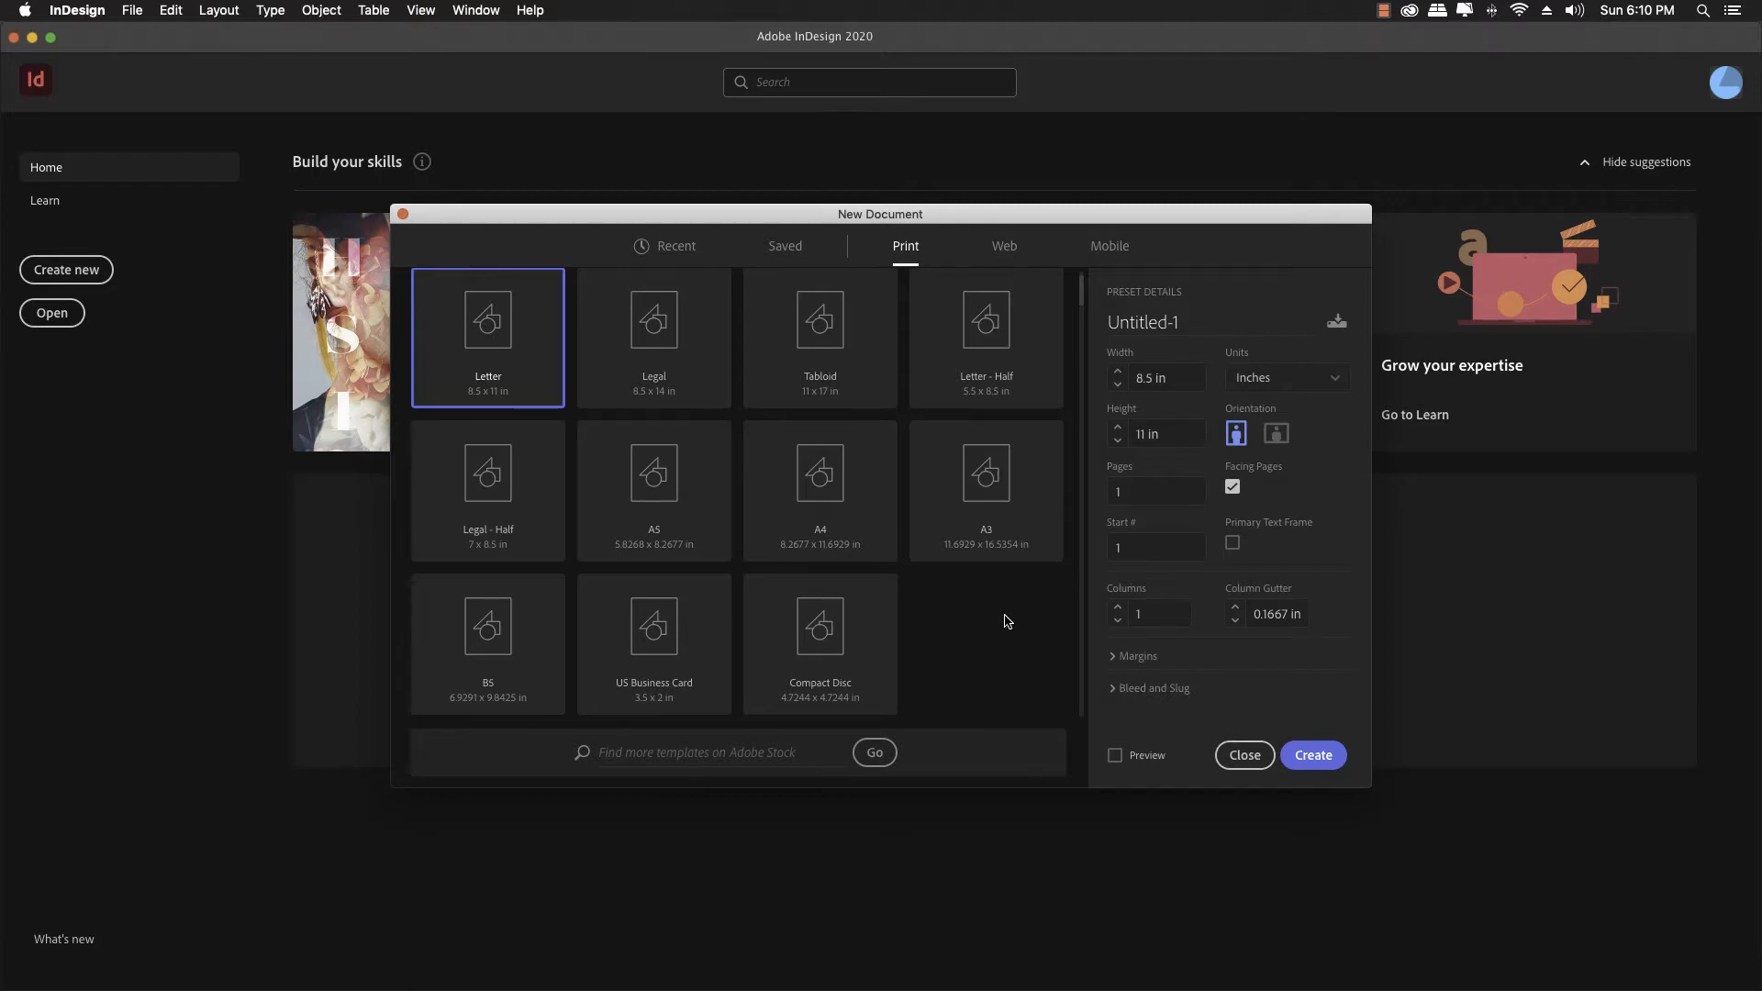
# Switch to Firefox and open the US envelope sizes link from the Resources page of the rudysplace site.
pyautogui.hotkey('ctrl', 'Right')
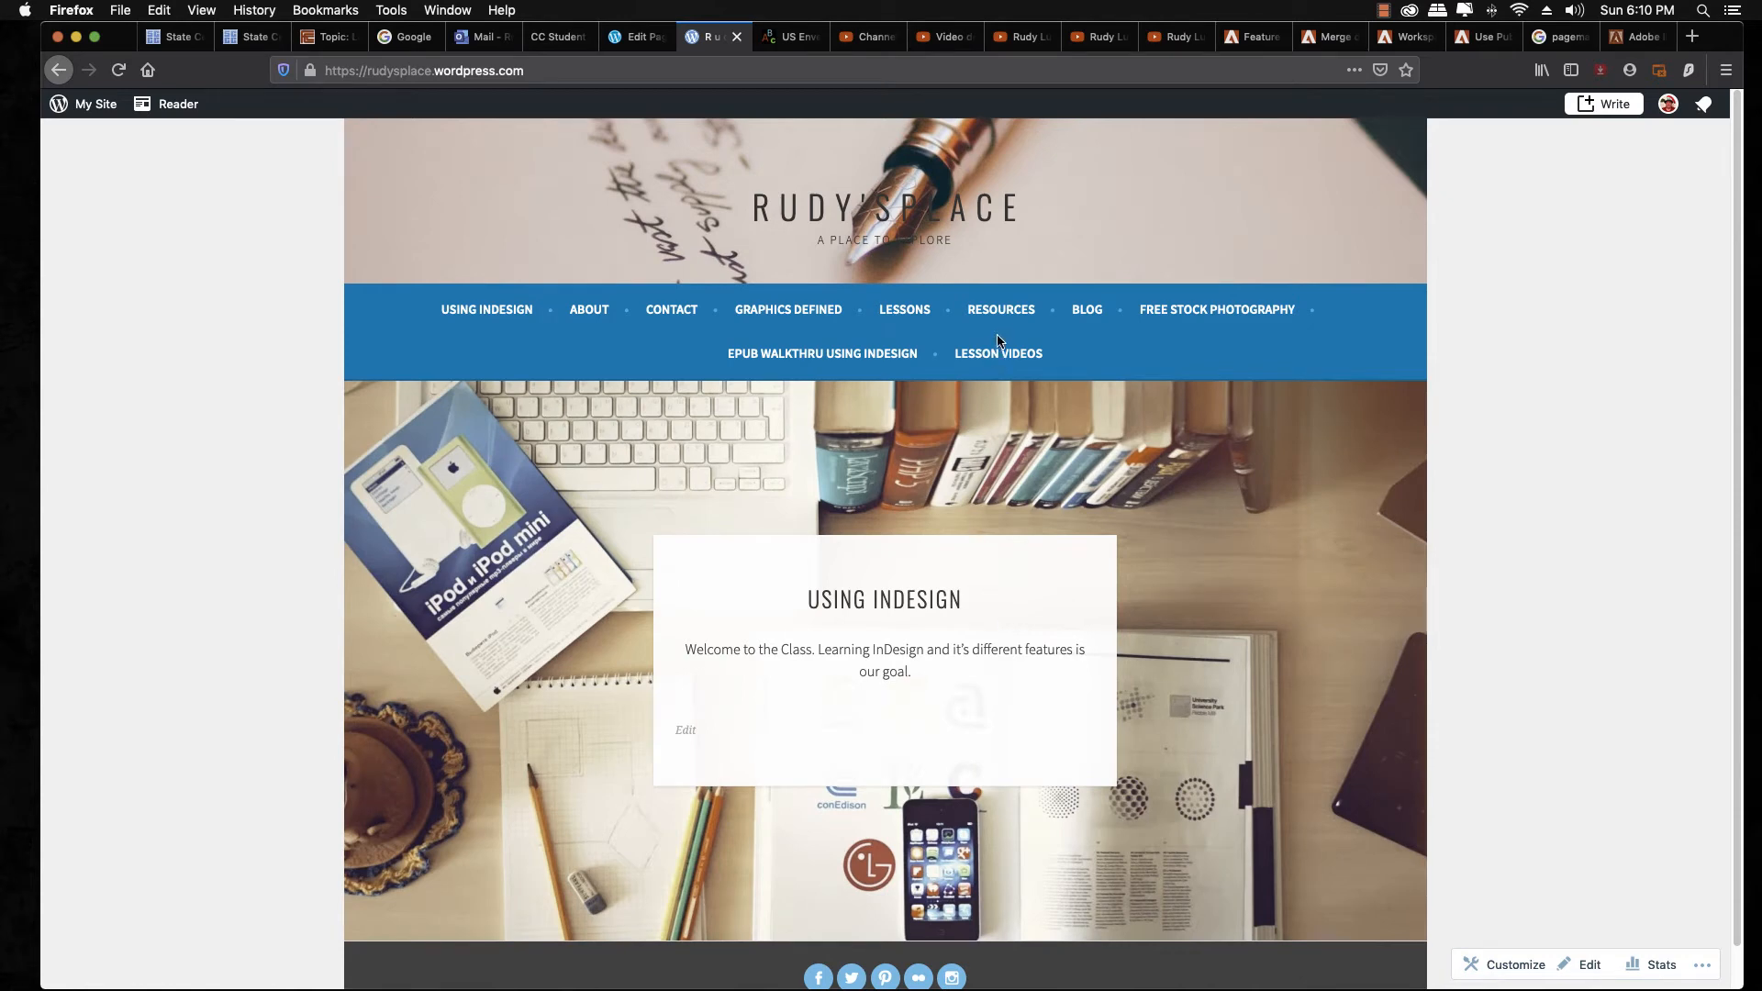
pyautogui.click(1004, 312)
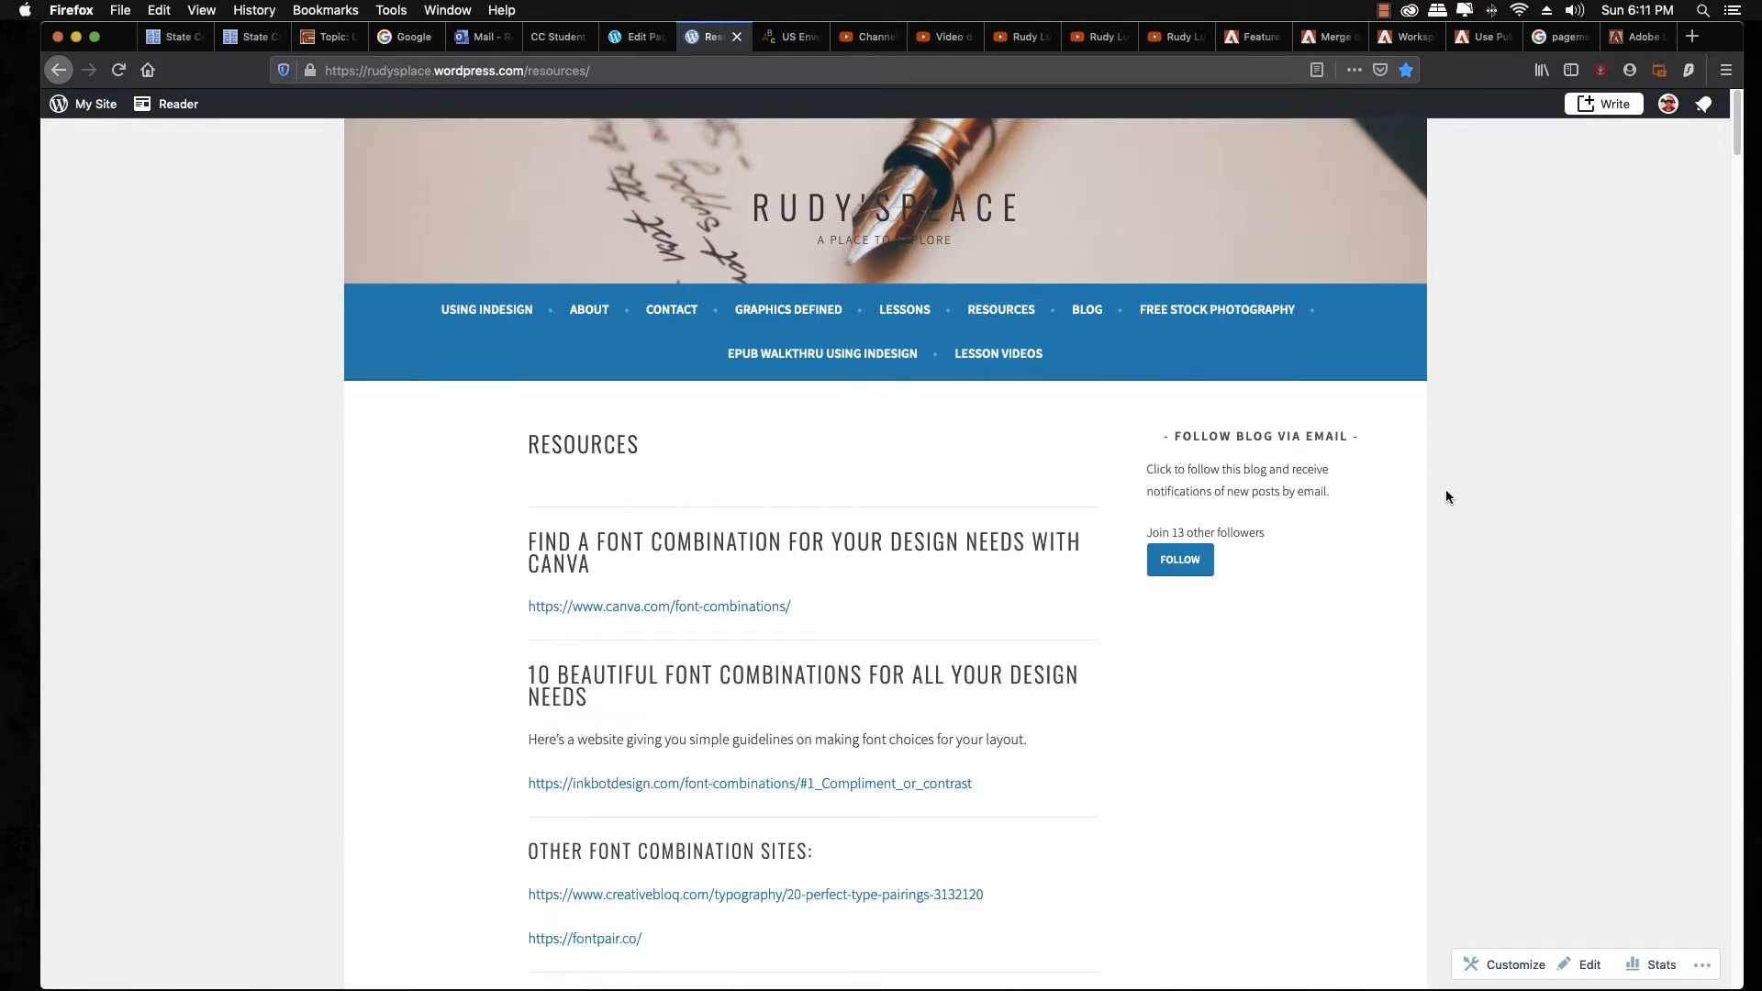
pyautogui.scroll(-8, 1446, 496)
pyautogui.scroll(-20, 1445, 497)
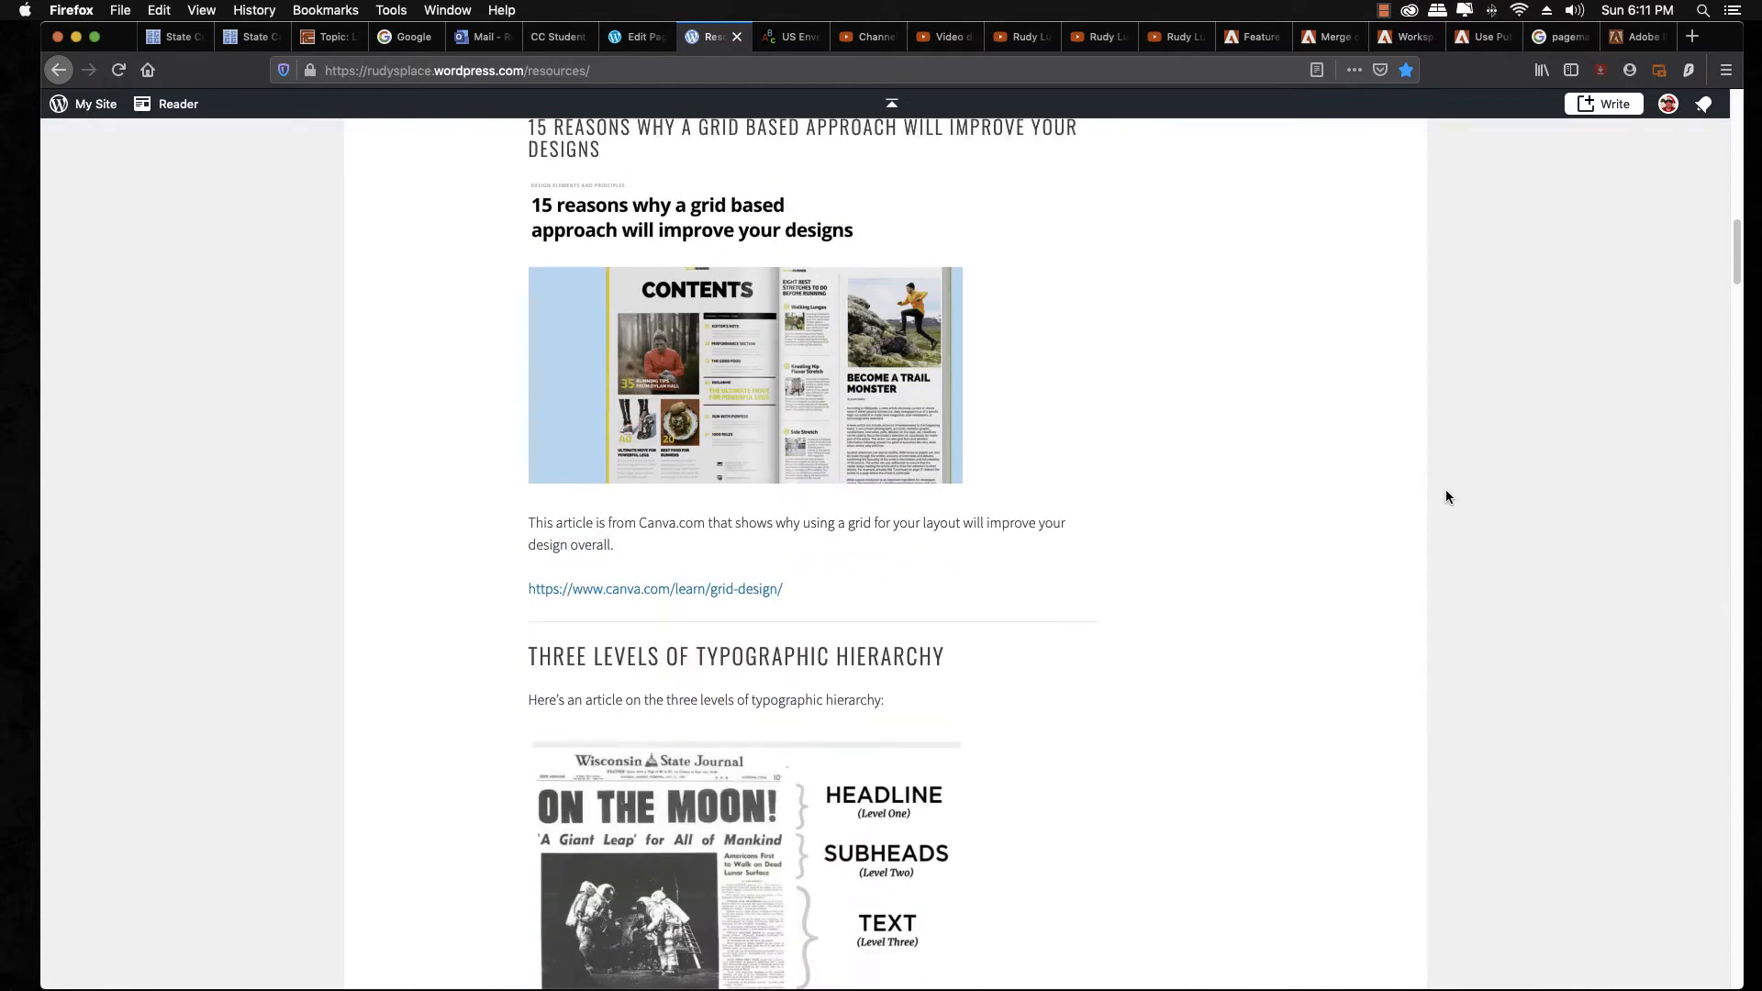
pyautogui.scroll(-10, 1446, 496)
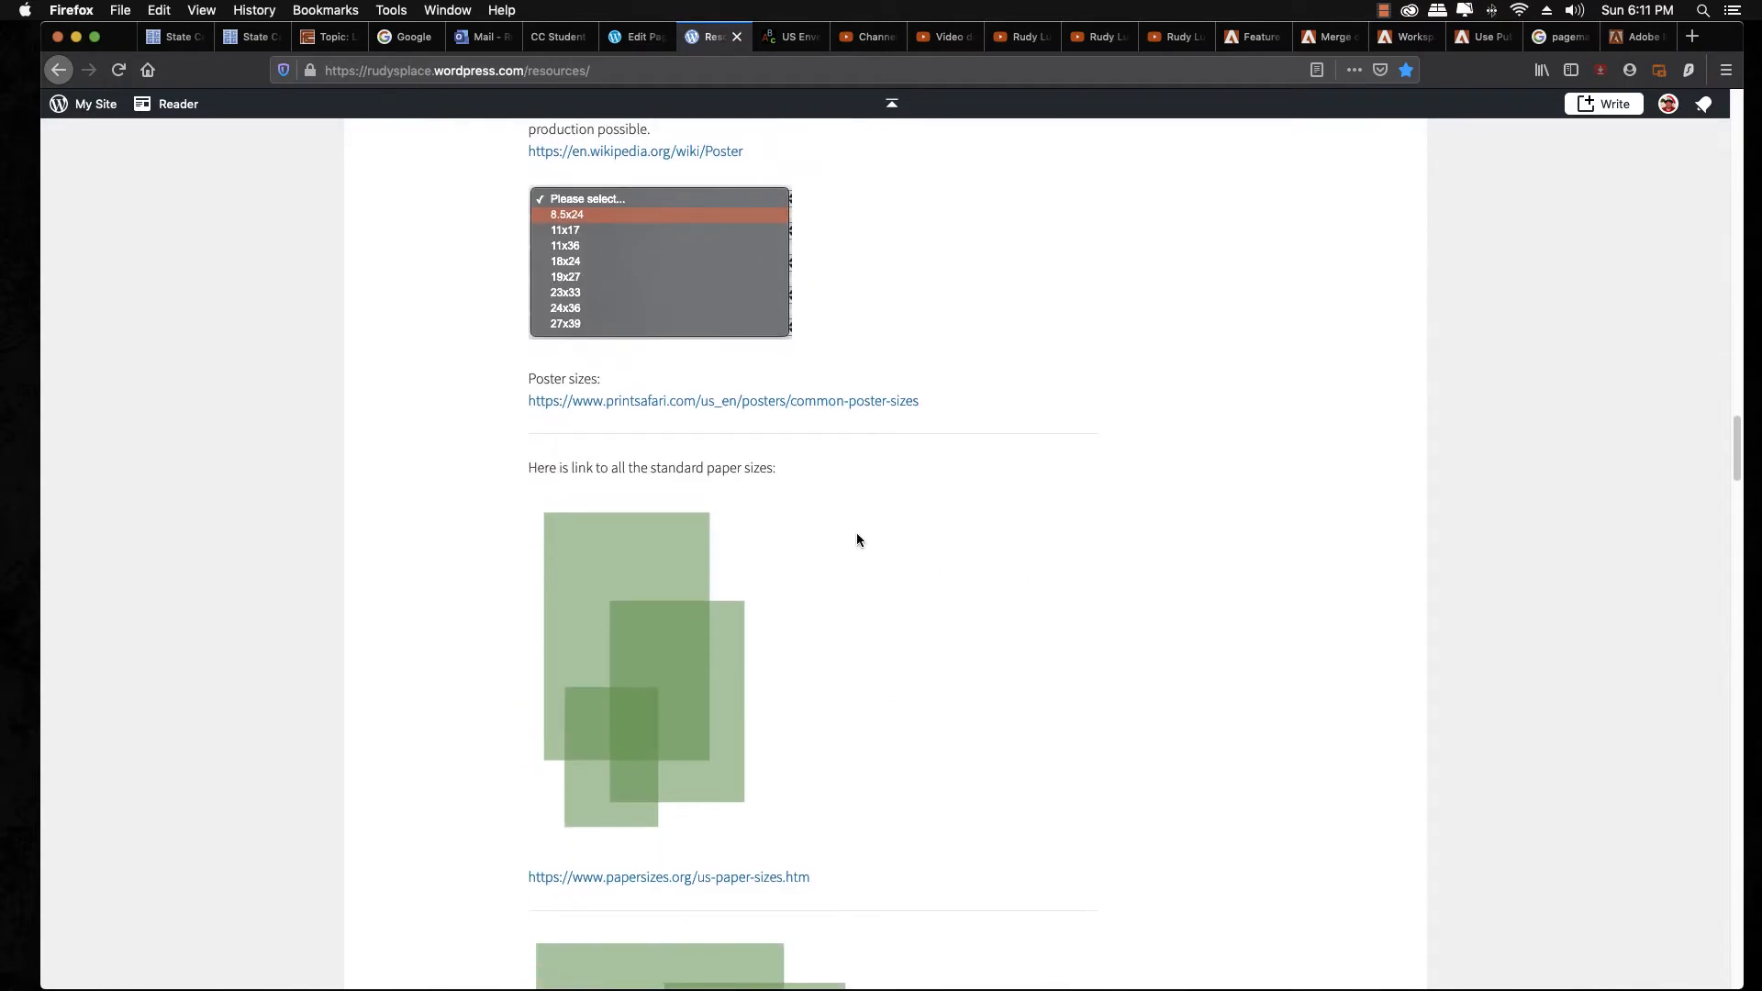
pyautogui.scroll(-5, 859, 540)
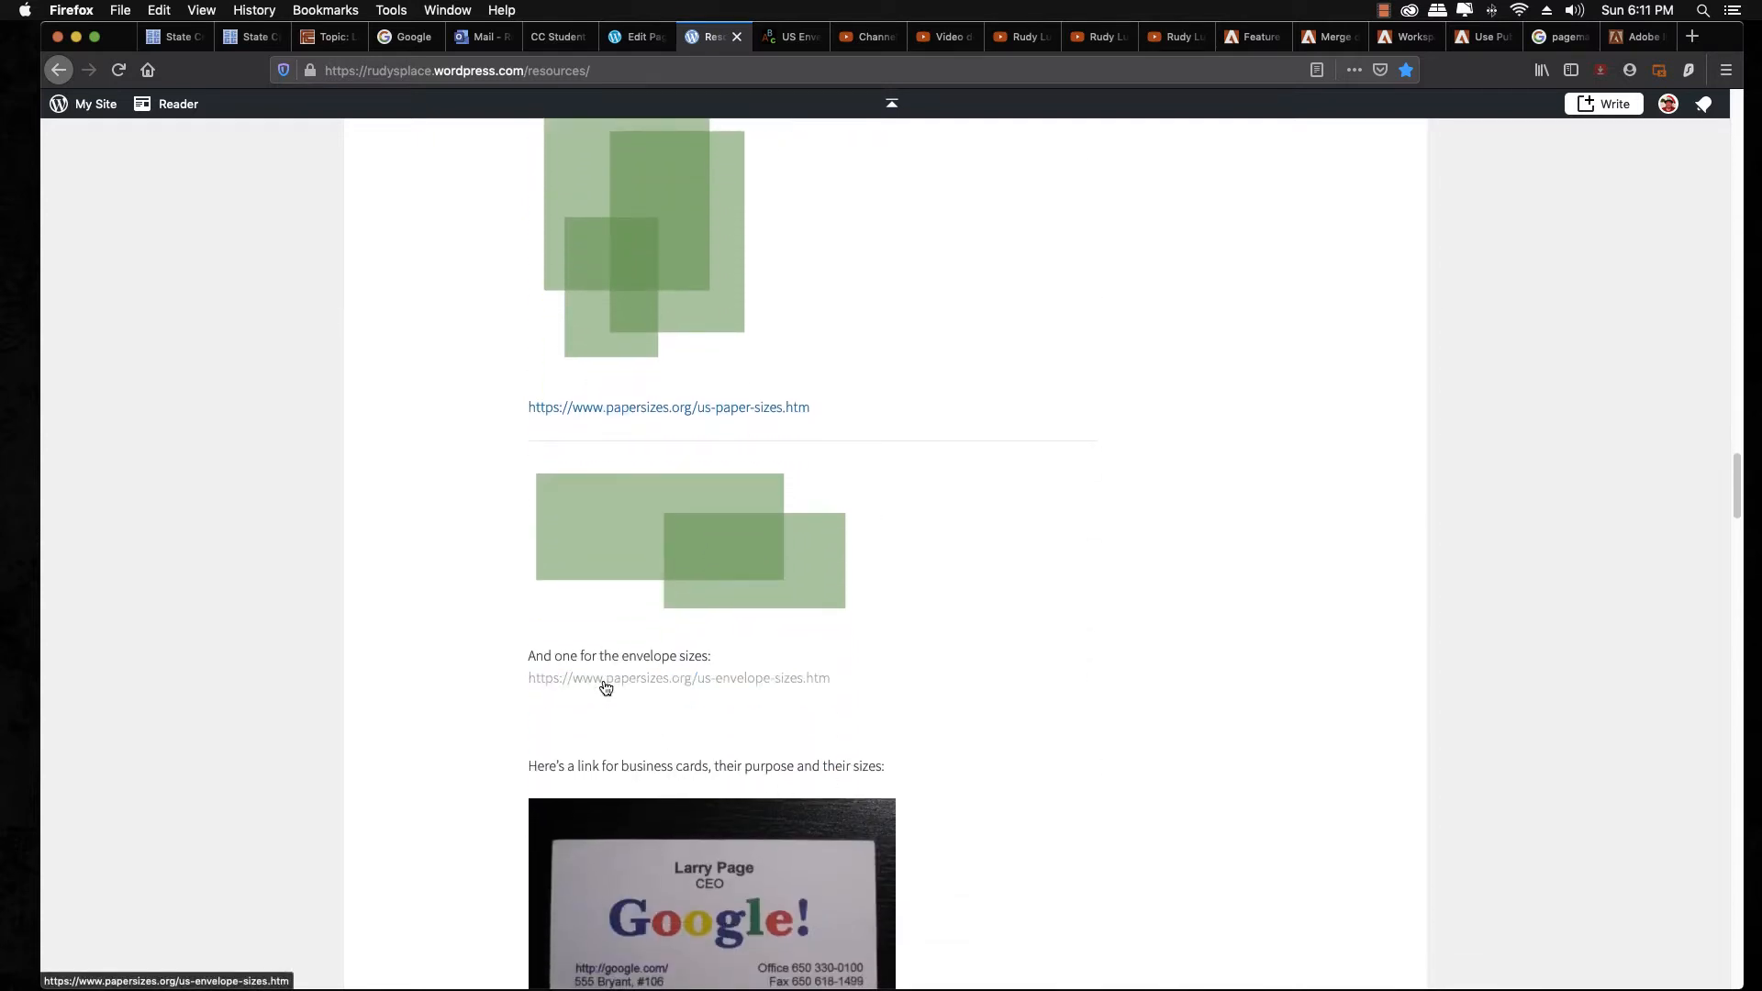
pyautogui.click(606, 679)
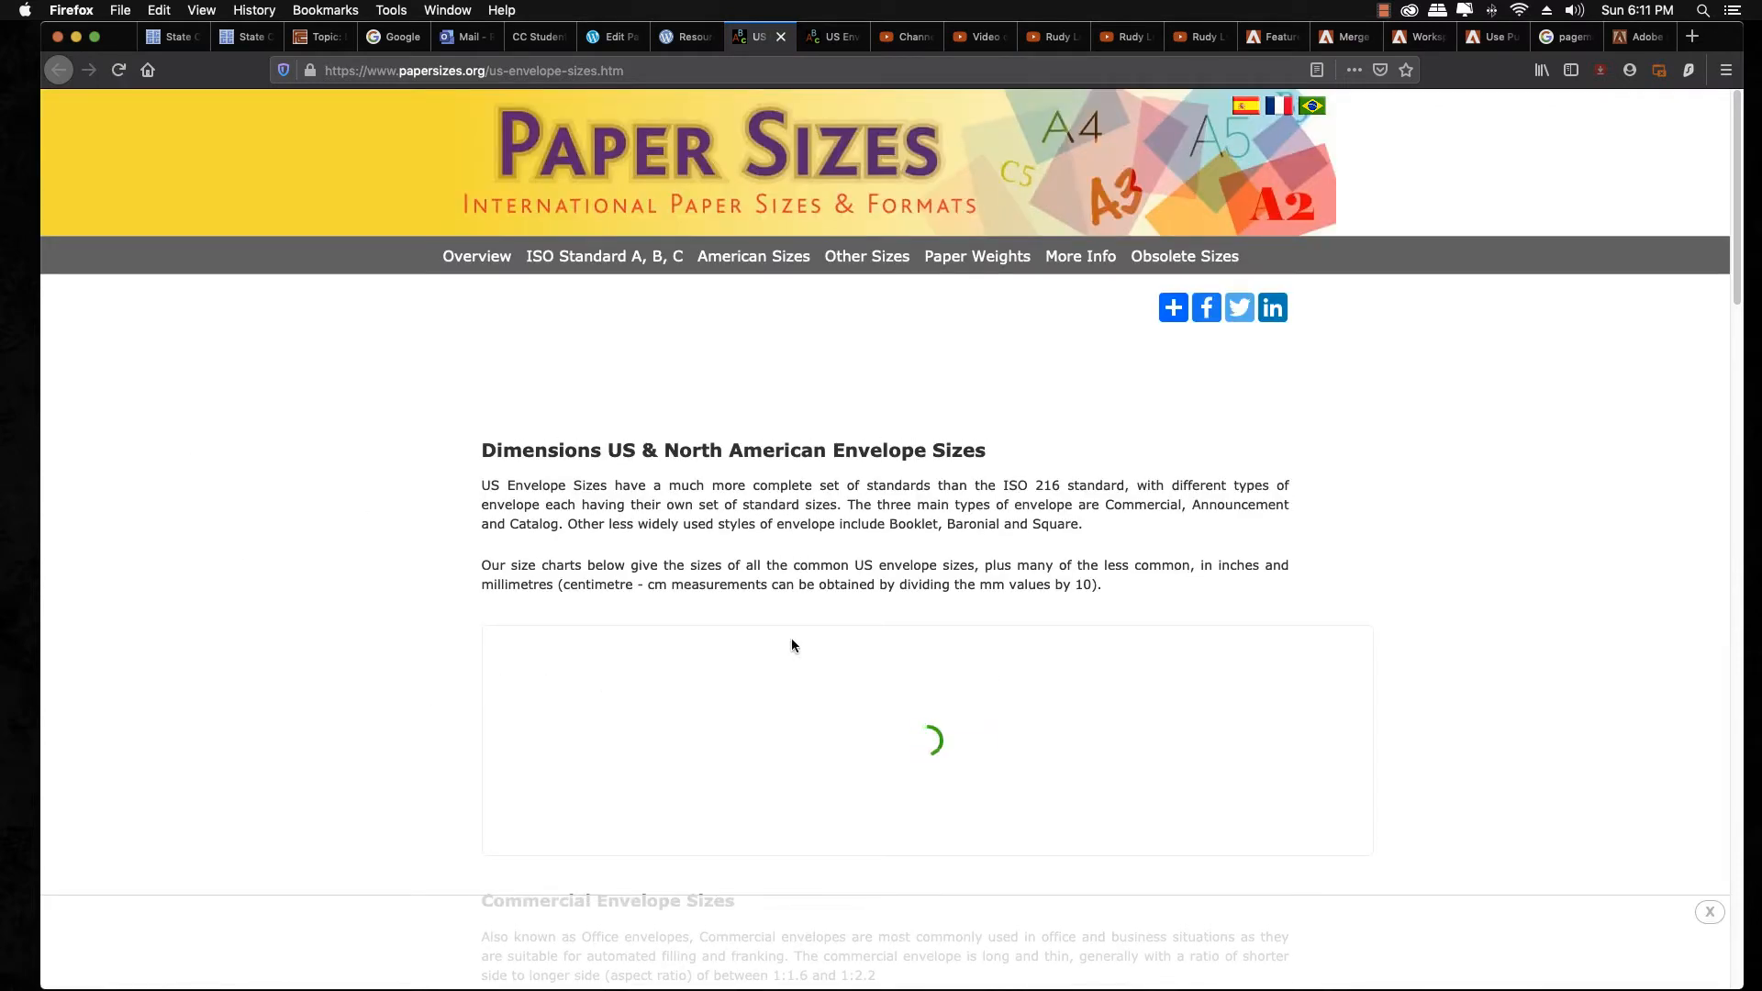
# Dismiss the ad and highlight the No. 10 row in the commercial envelope sizes table.
pyautogui.click(1706, 914)
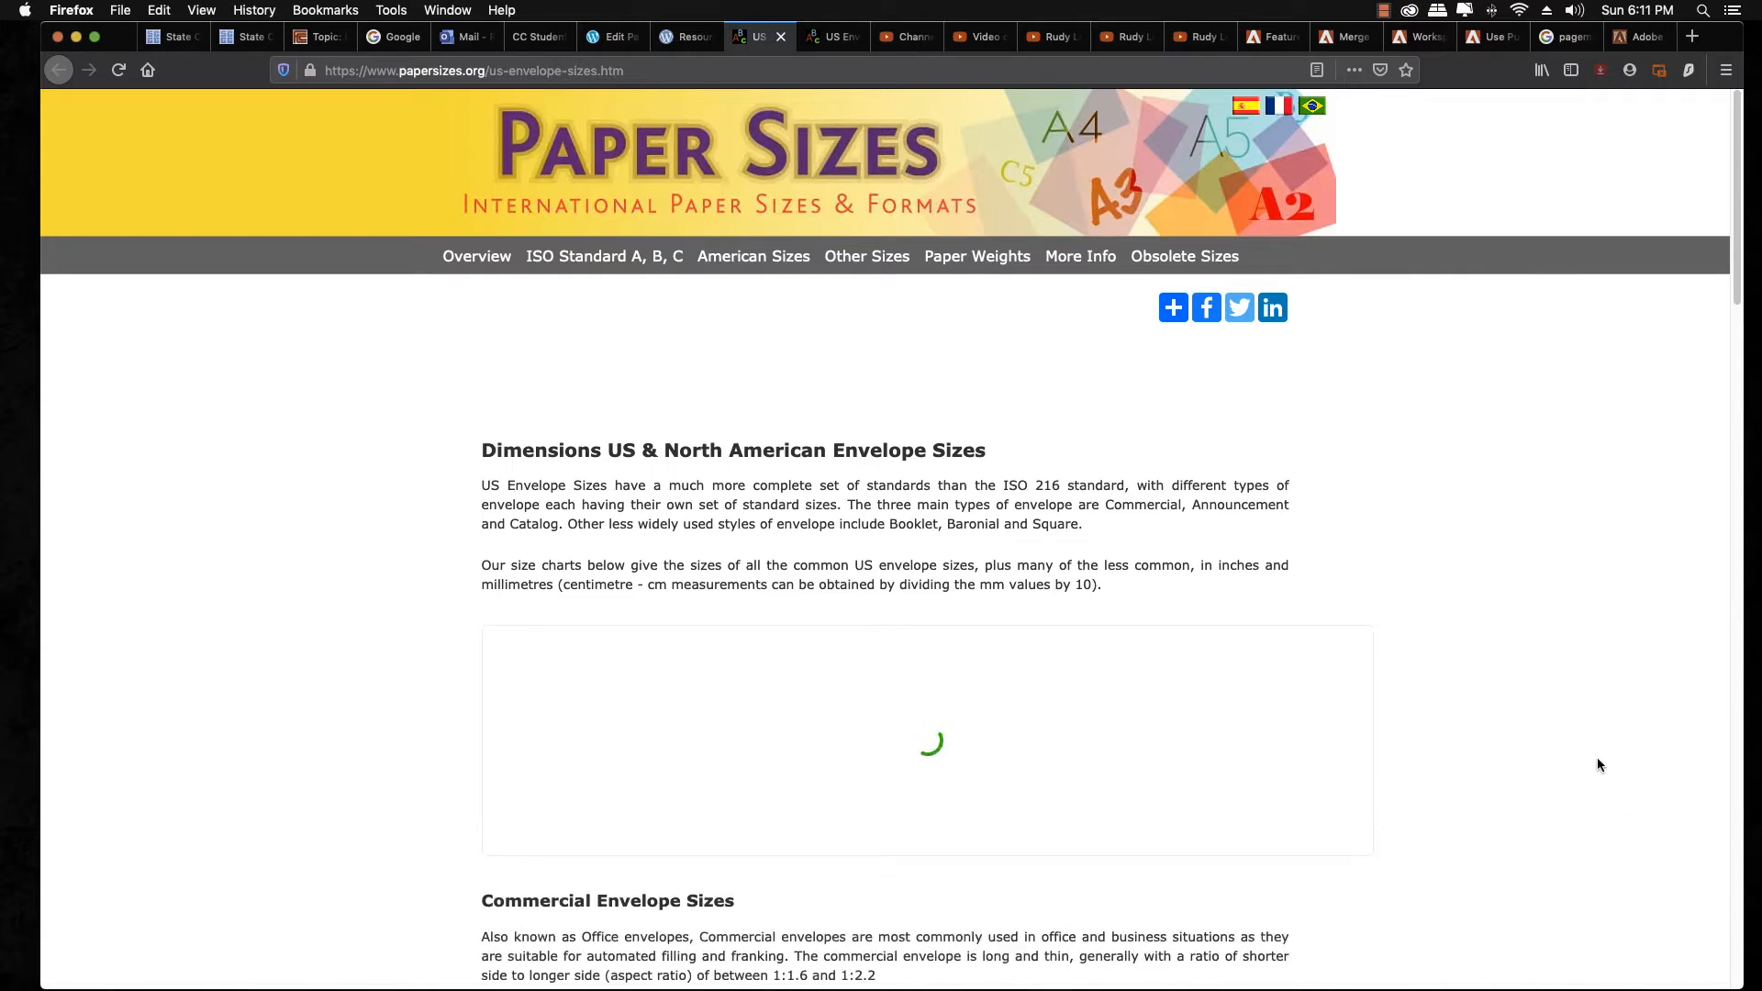
pyautogui.scroll(-6, 1539, 705)
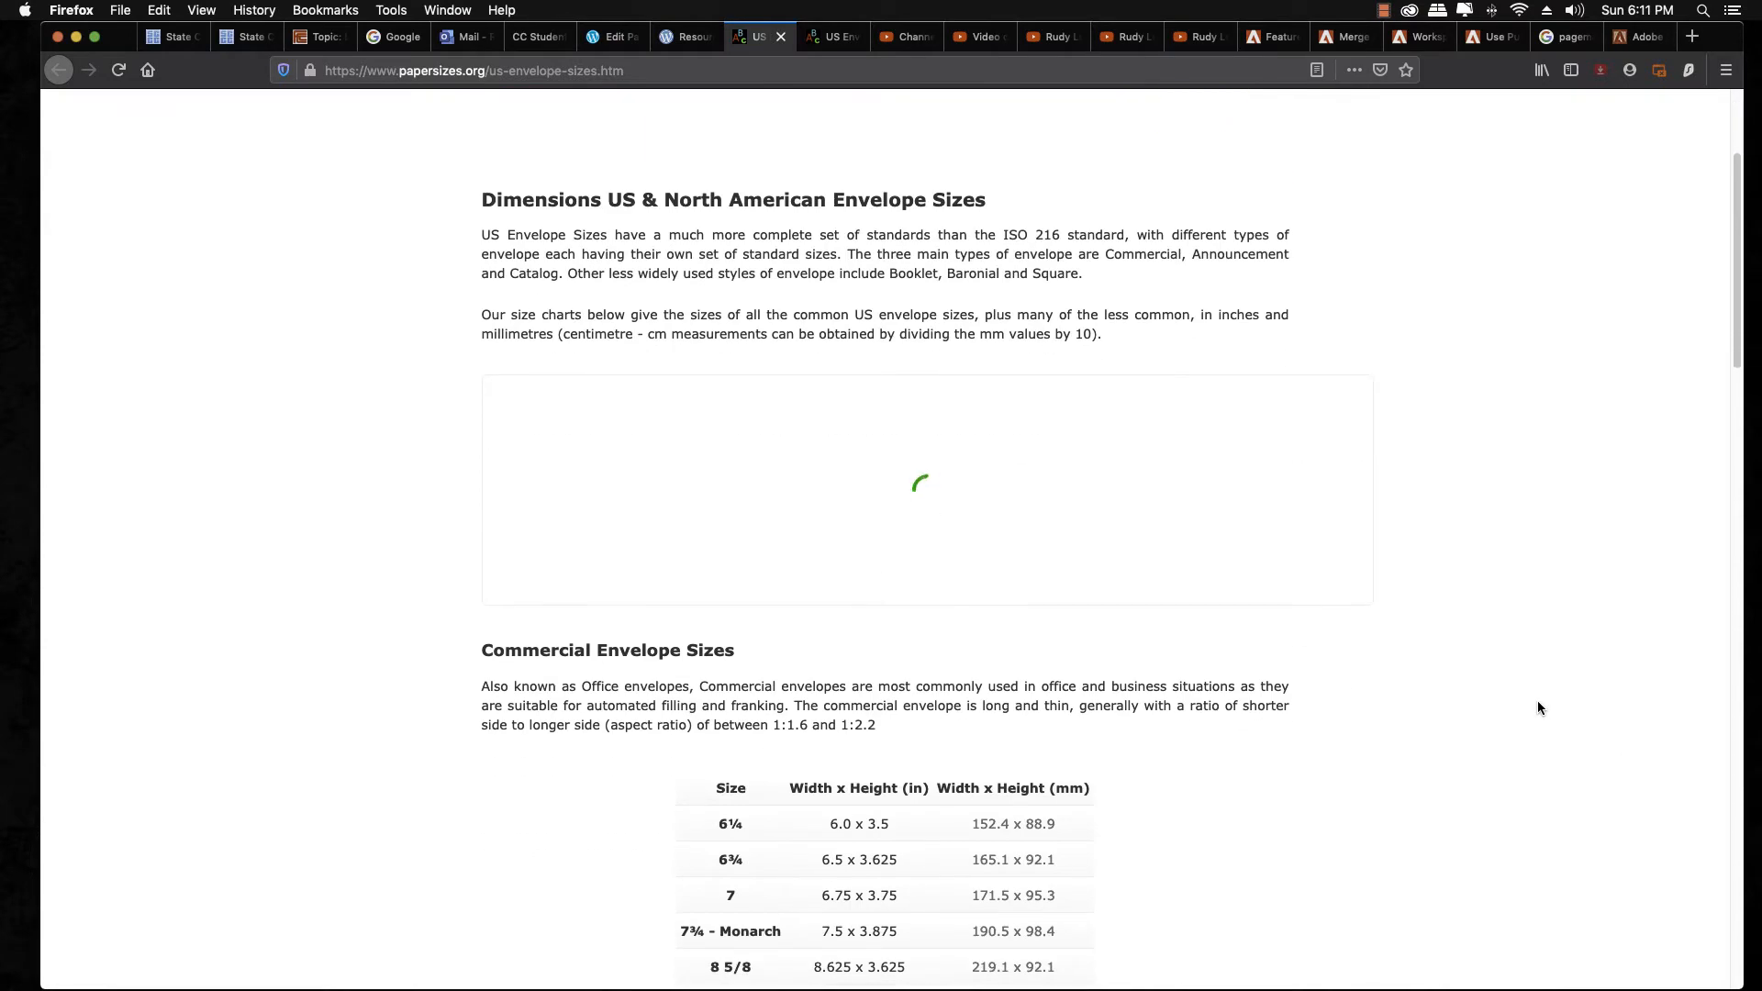
pyautogui.scroll(-3, 1538, 707)
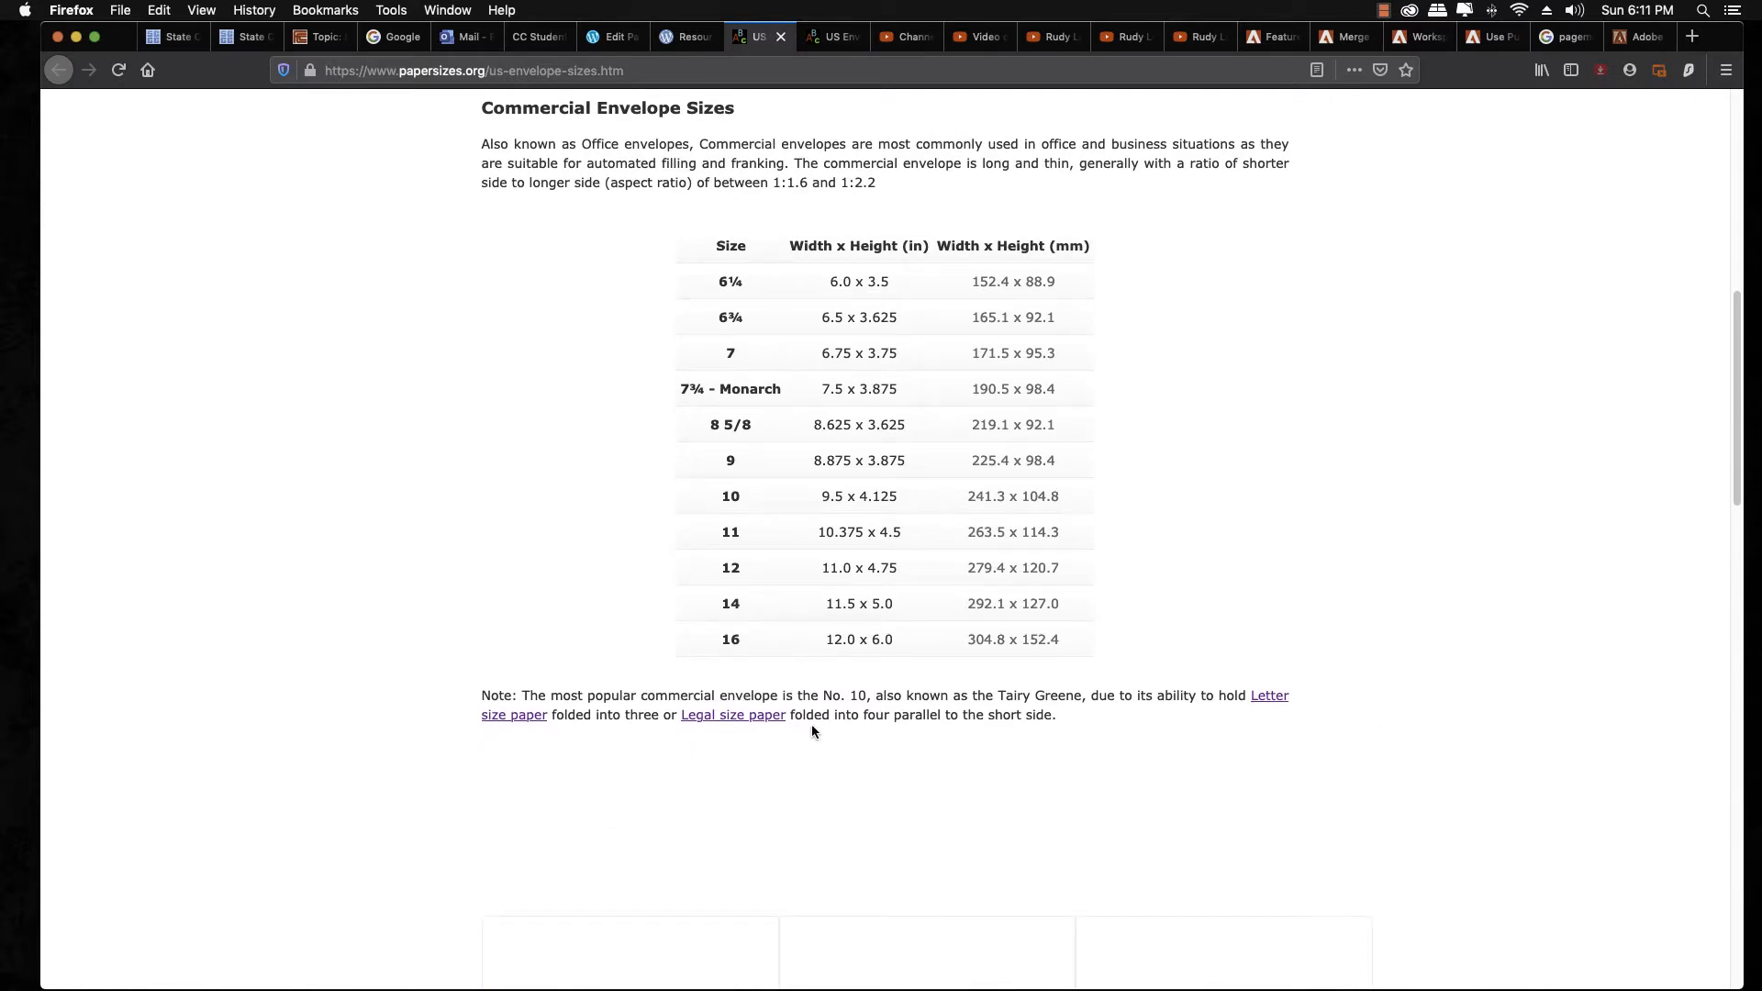
pyautogui.moveTo(521, 696); pyautogui.dragTo(868, 697)
pyautogui.click(705, 493)
pyautogui.moveTo(705, 493); pyautogui.dragTo(1130, 496)
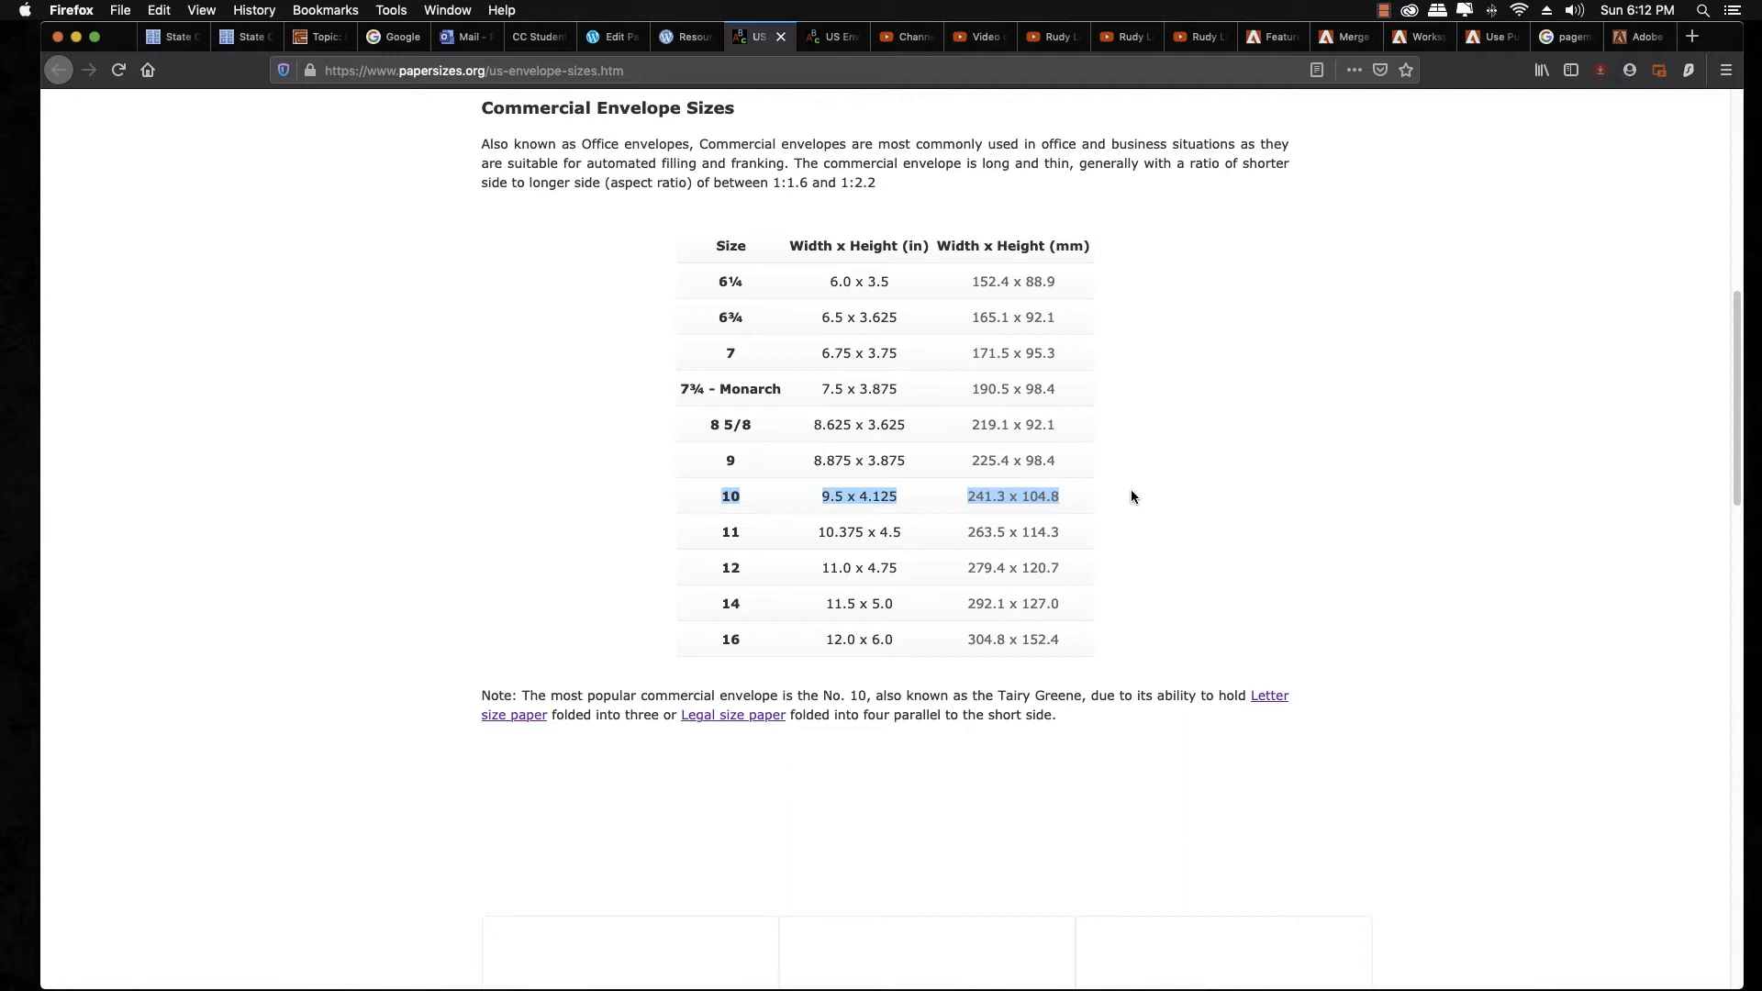
# Return to InDesign, dismiss the new document setup, and open business card demo.indd from the LH demo folder on the Desktop.
pyautogui.press('super+Tab')
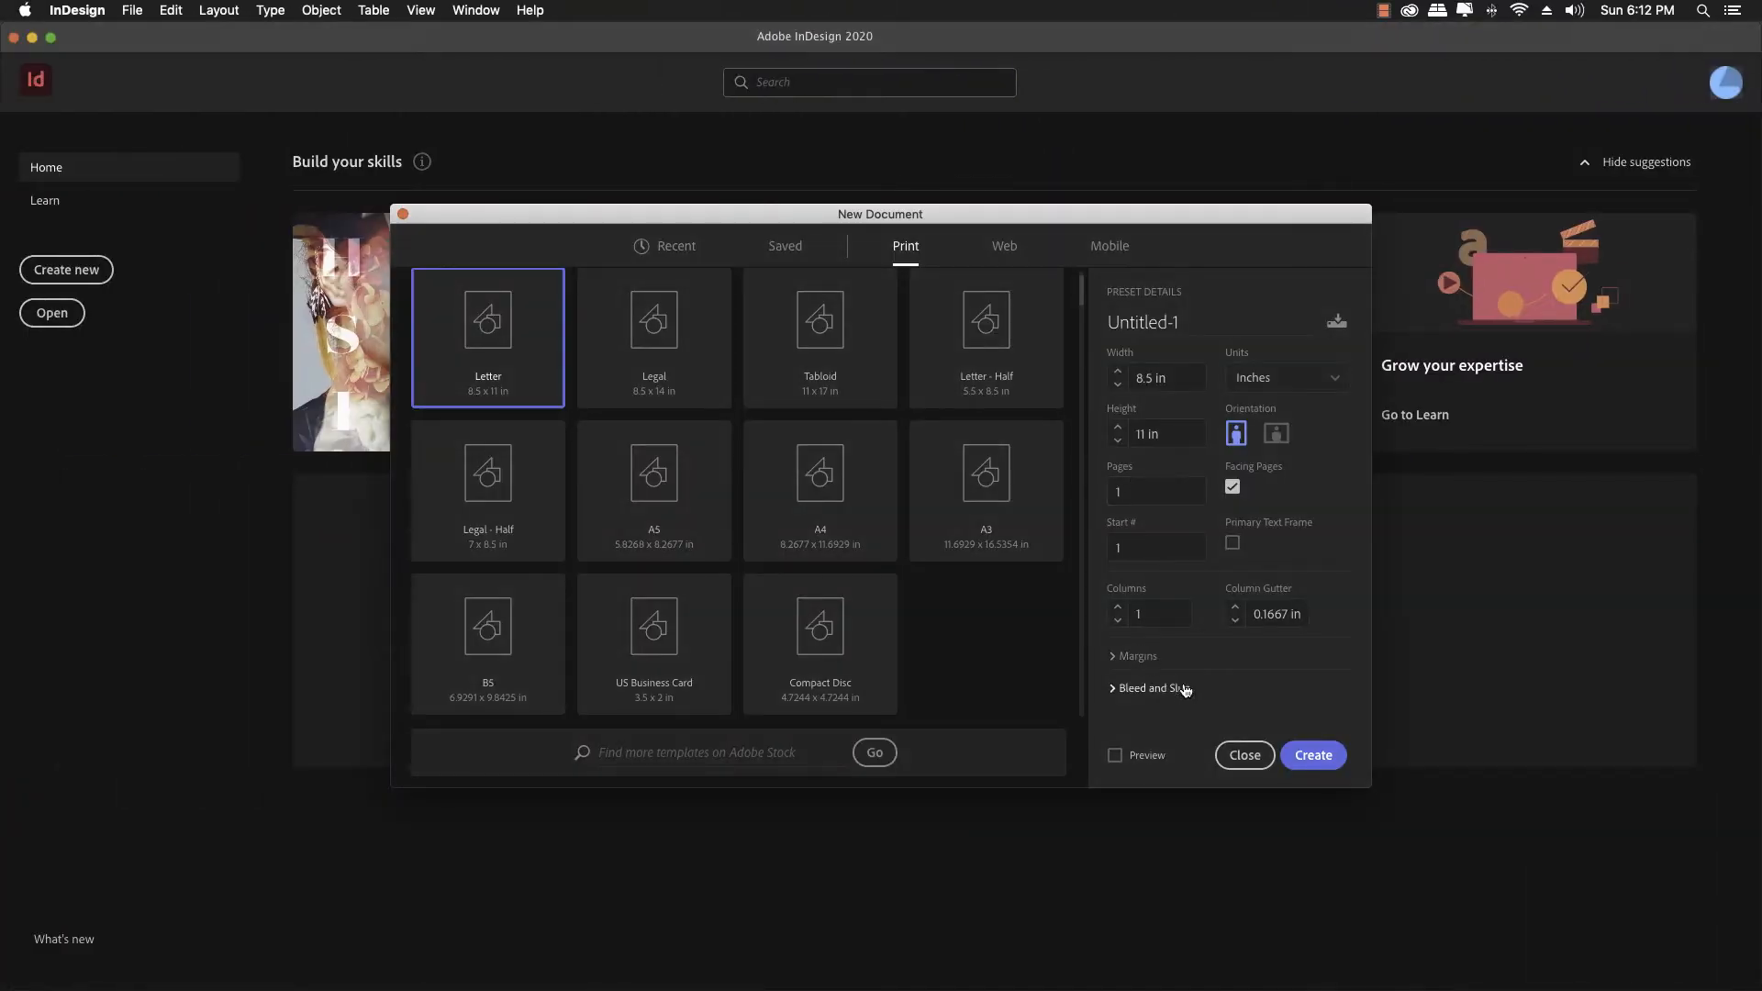
pyautogui.click(1252, 765)
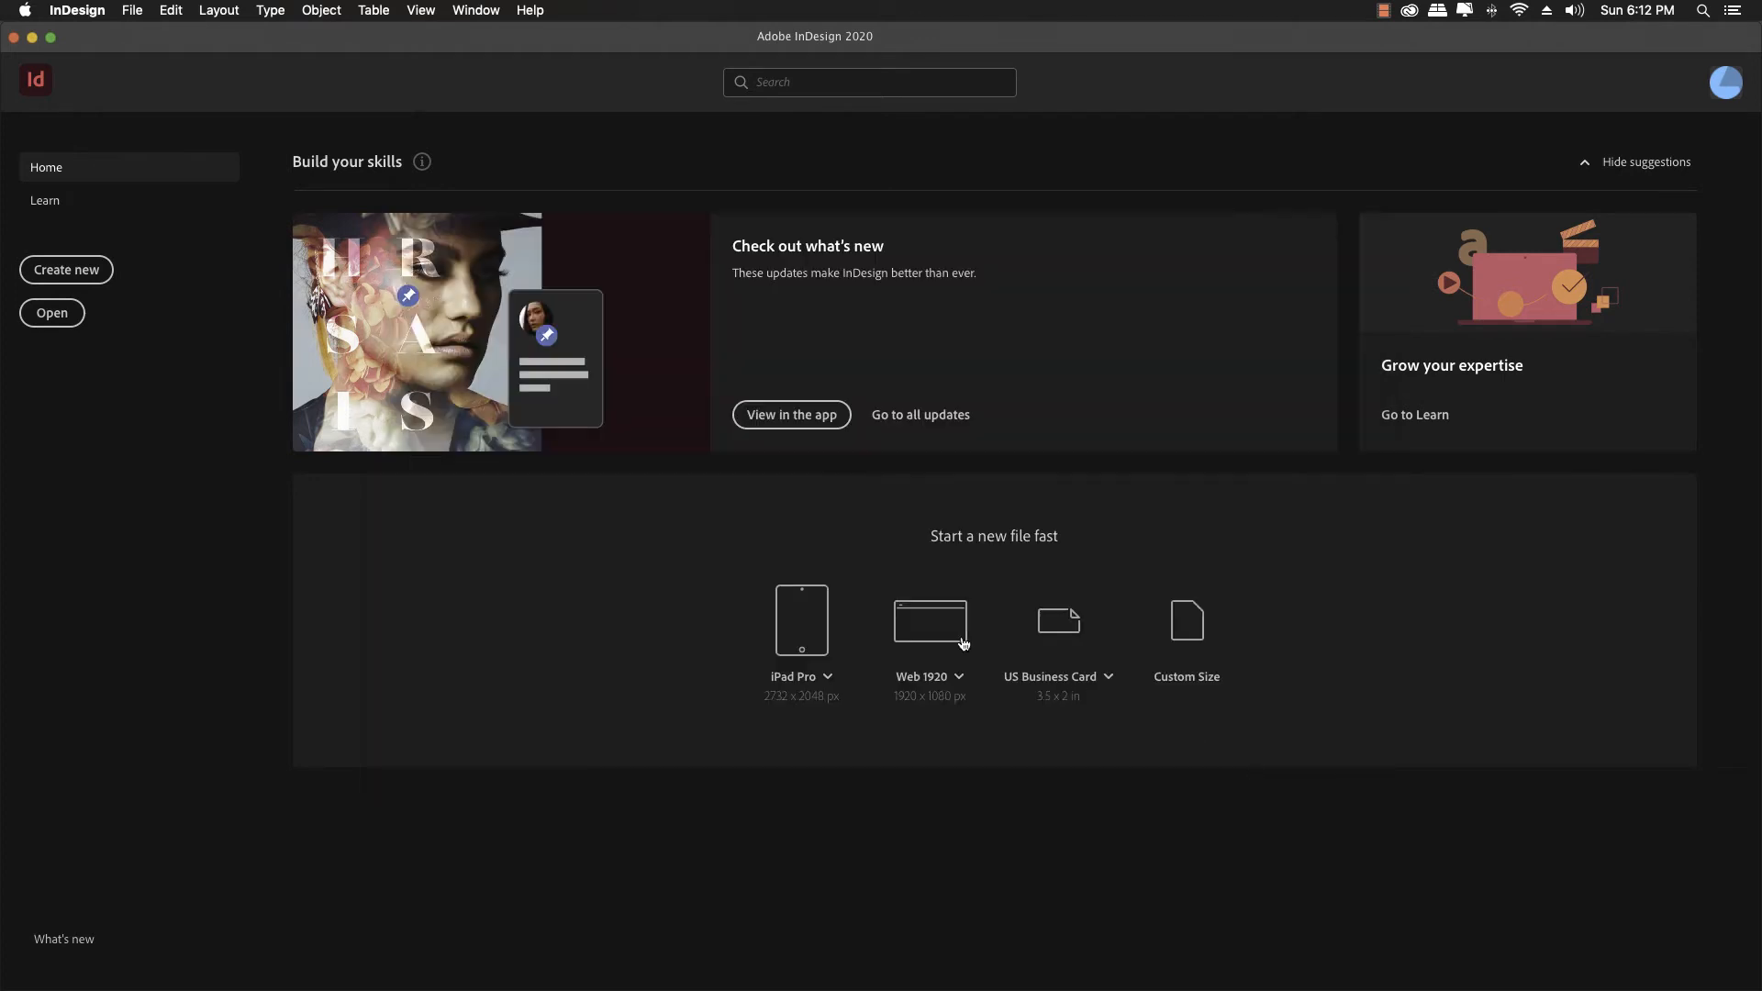
pyautogui.click(54, 315)
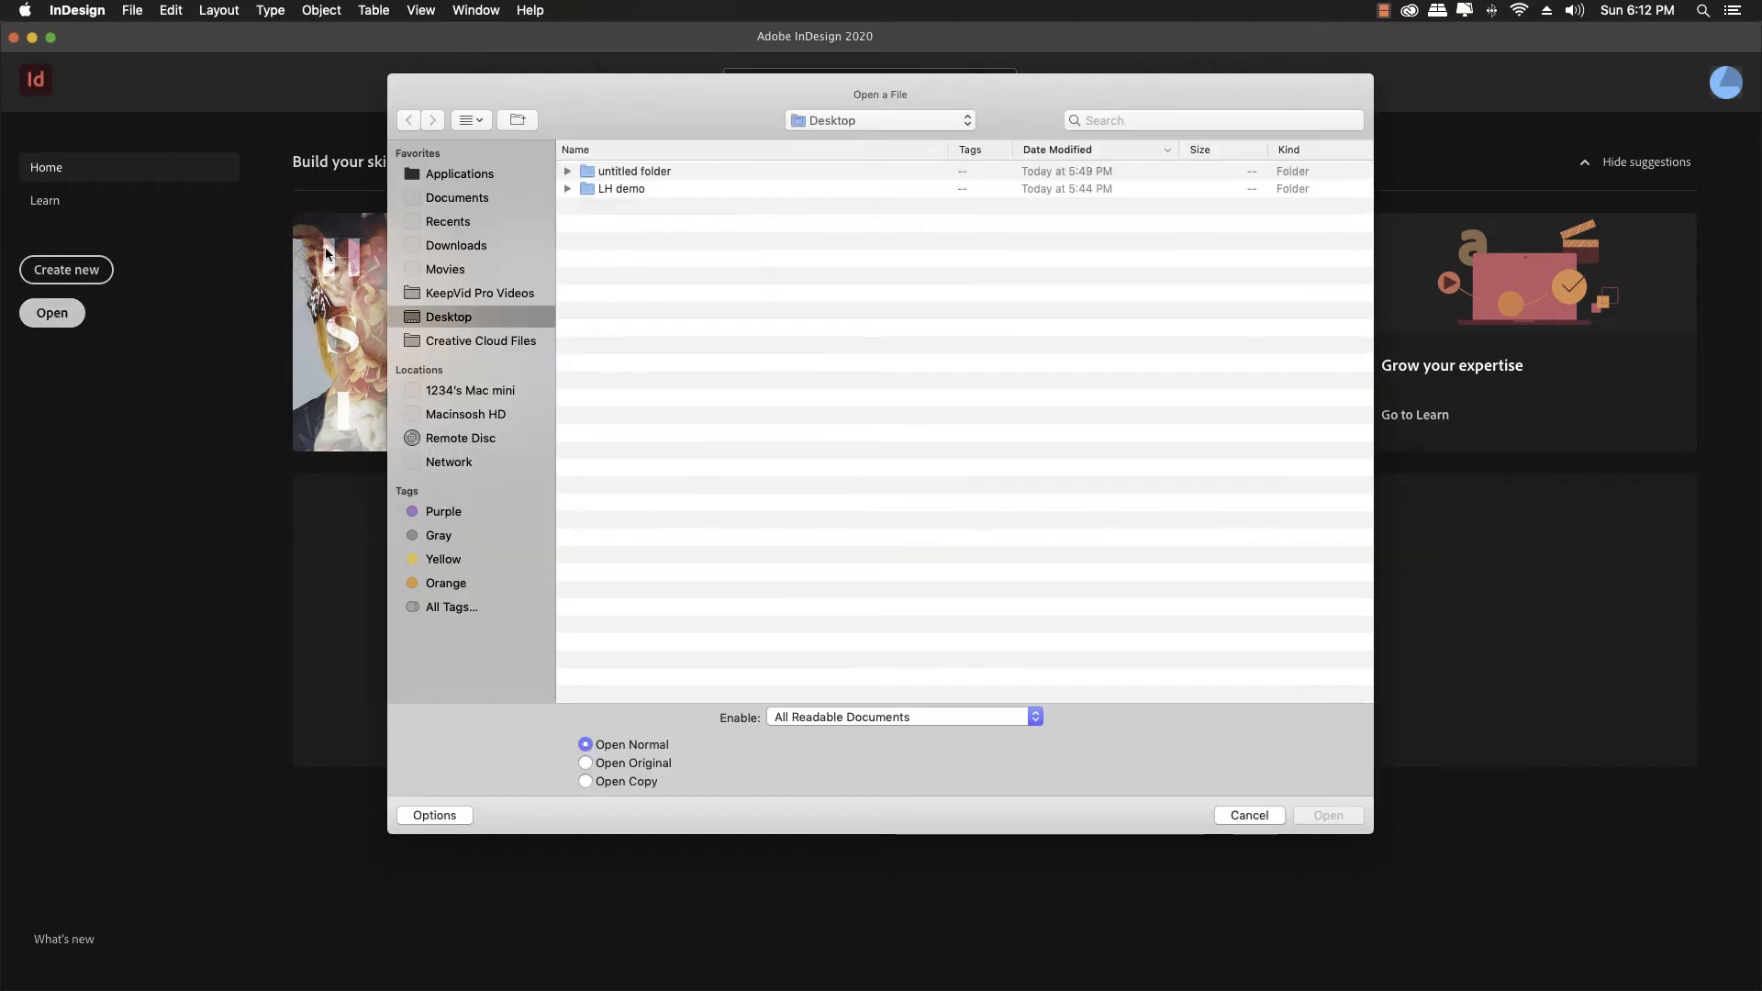
pyautogui.click(593, 189)
pyautogui.doubleClick(593, 189)
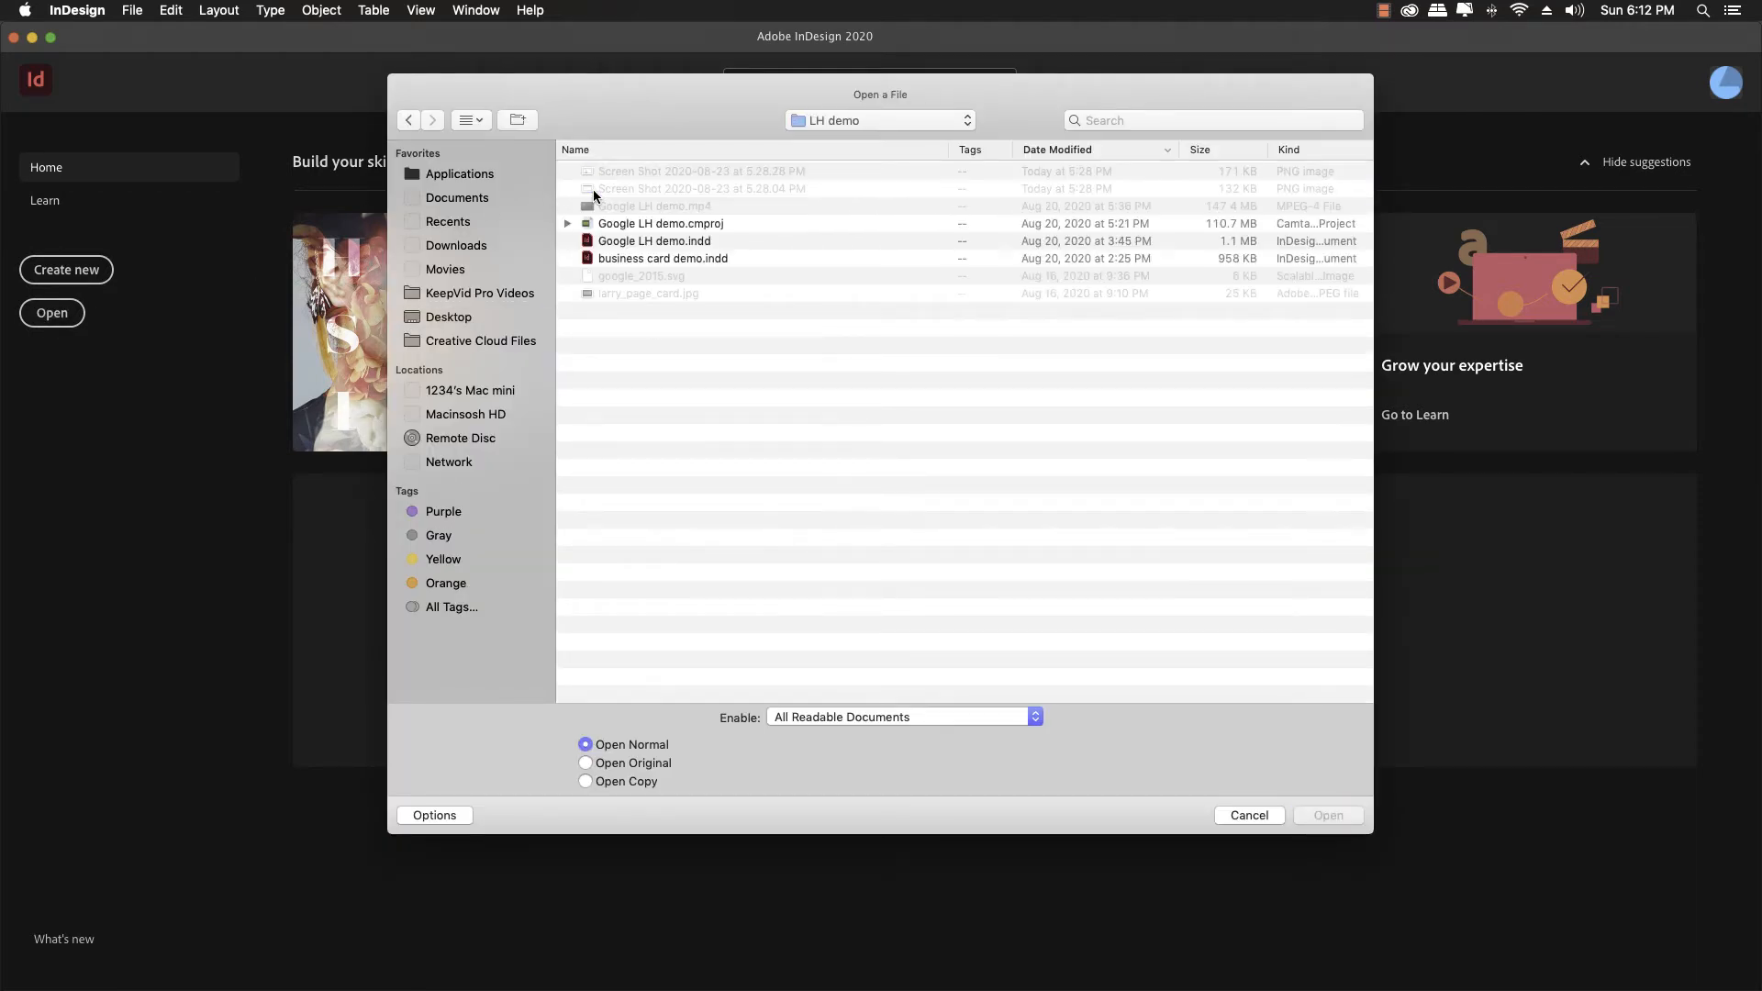
pyautogui.click(608, 259)
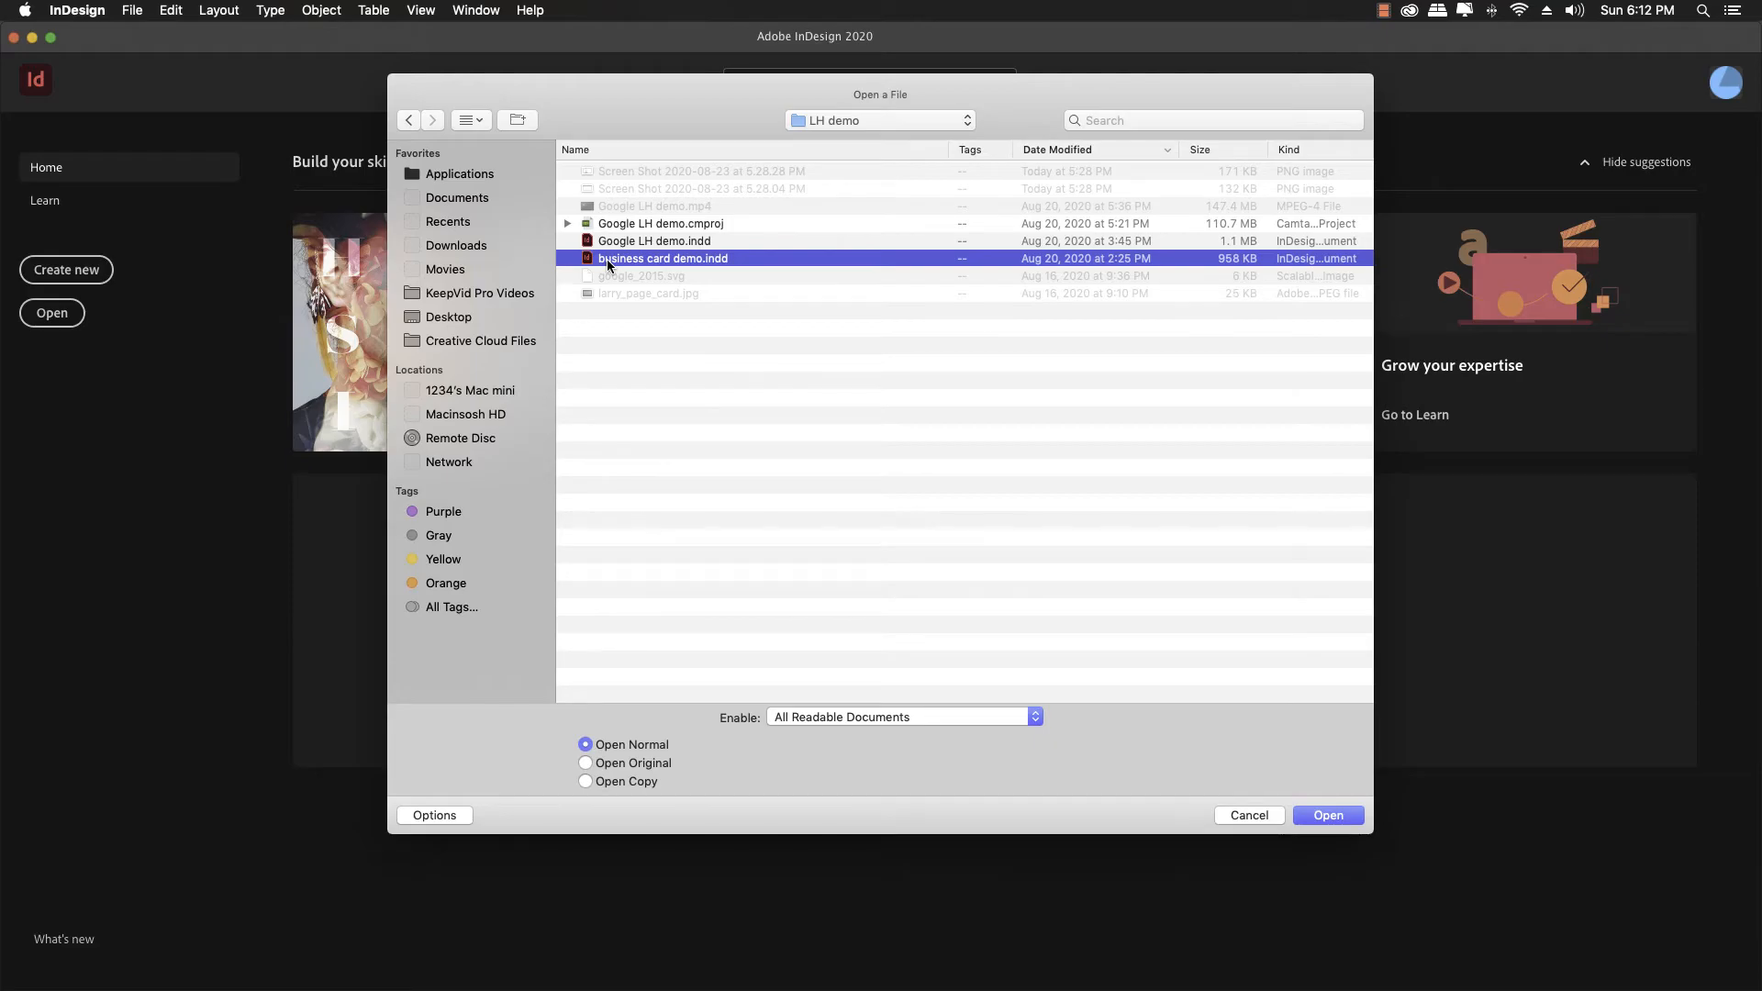
pyautogui.doubleClick(608, 259)
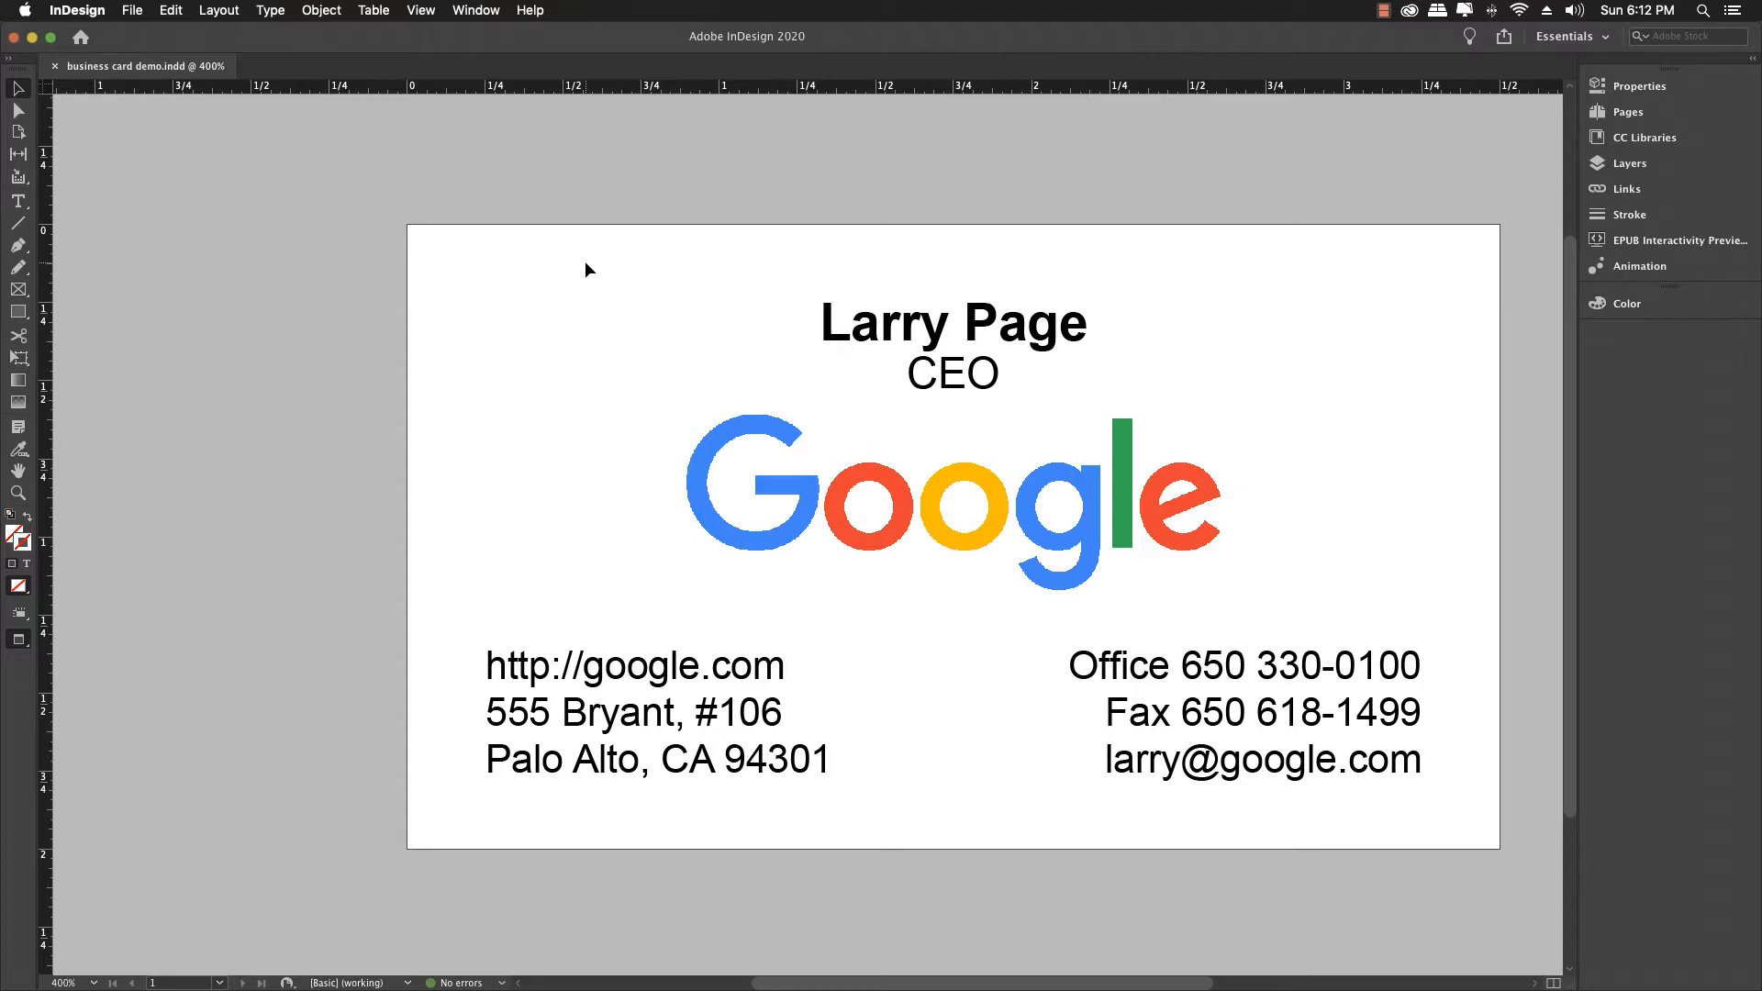
# Delete the text frame with the person's name and CEO title, and switch from preview to normal view showing margins and frame edges.
pyautogui.click(963, 348)
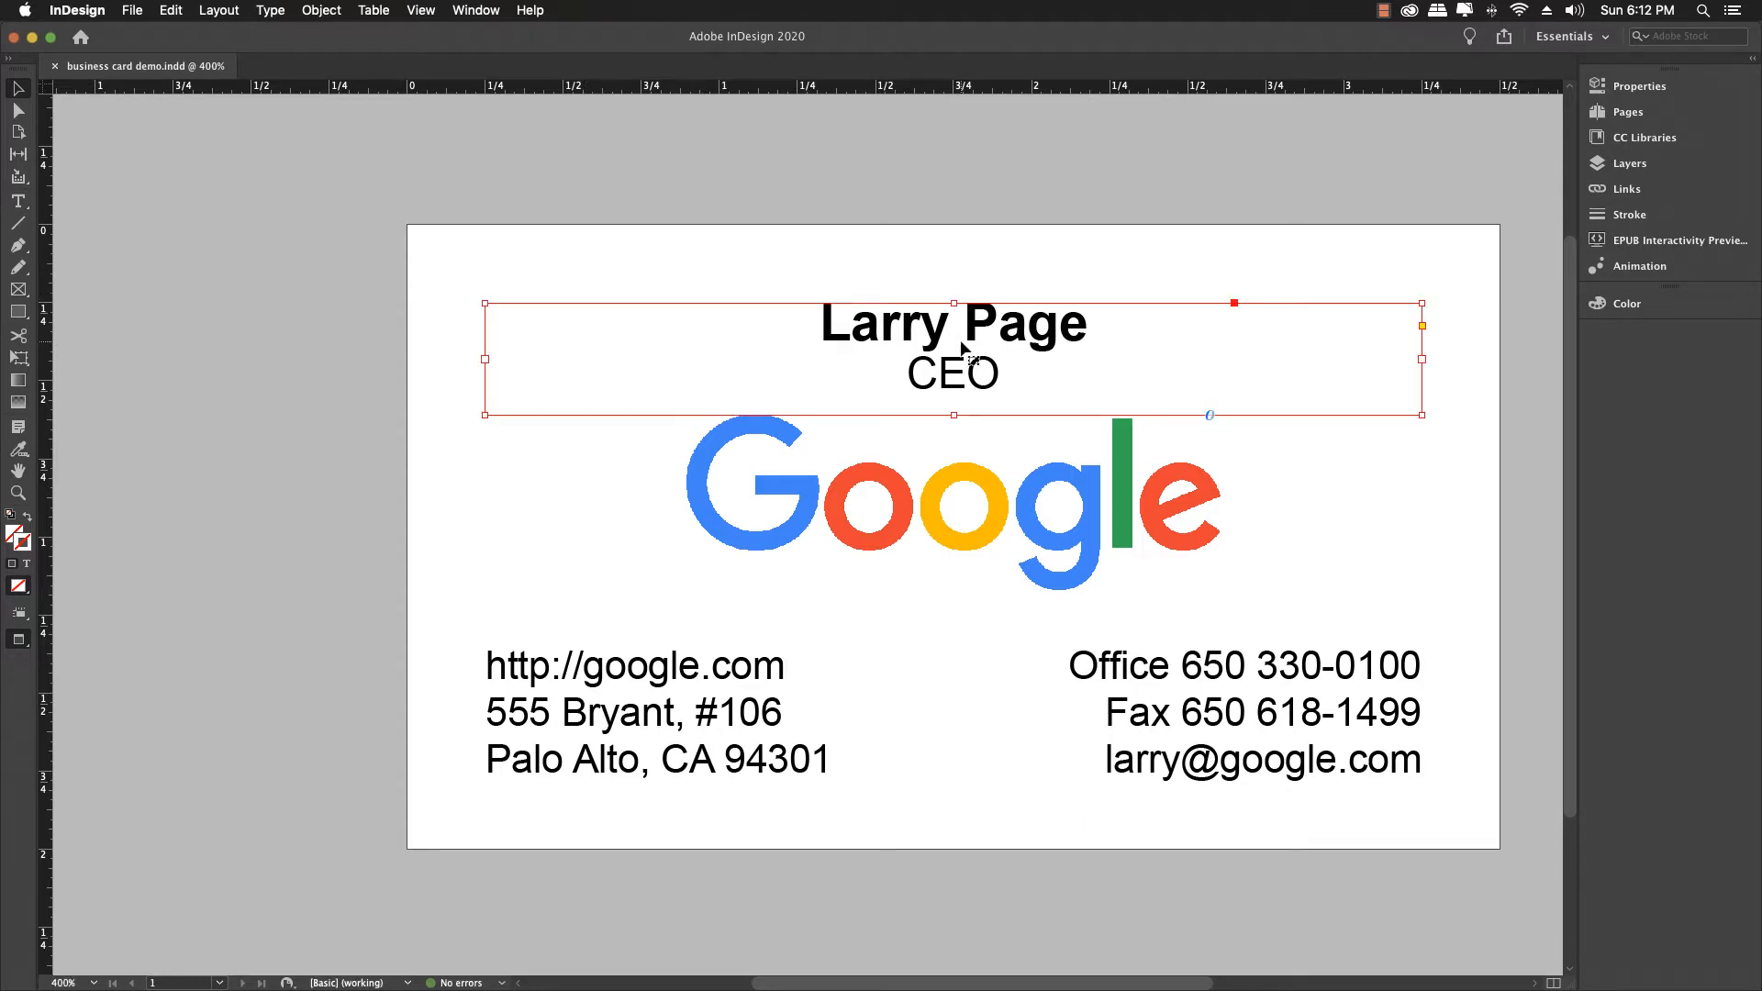
pyautogui.press('Delete')
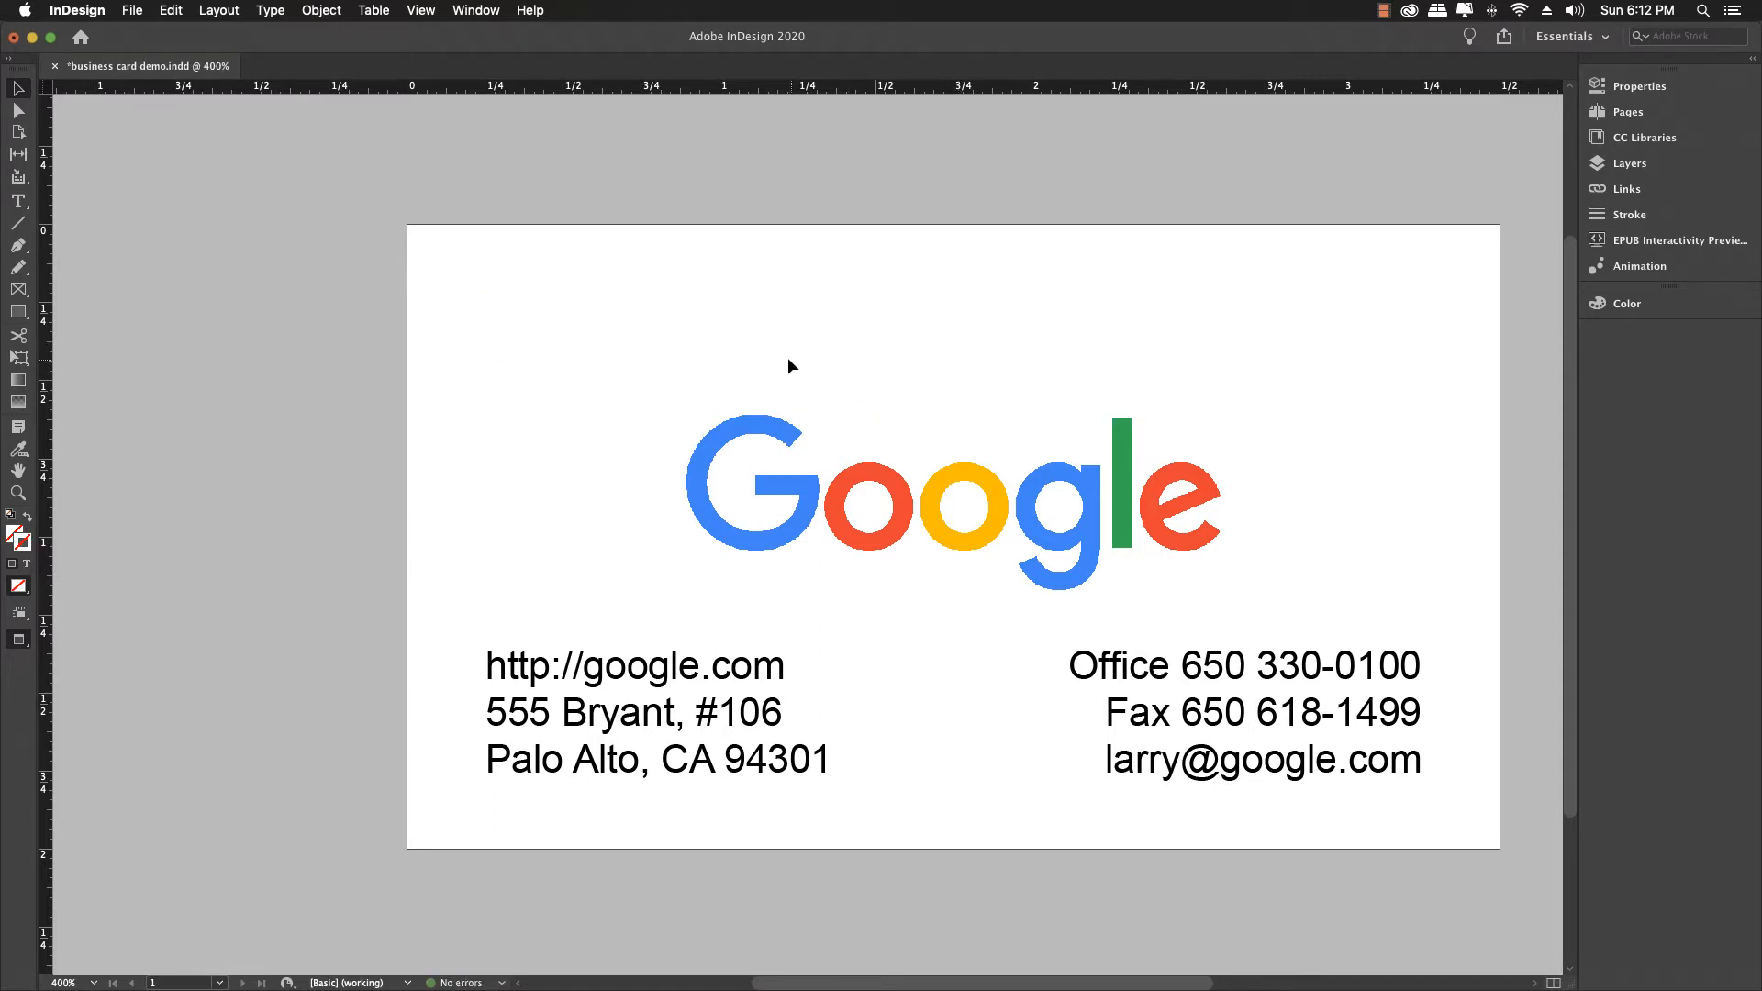
pyautogui.press('w')
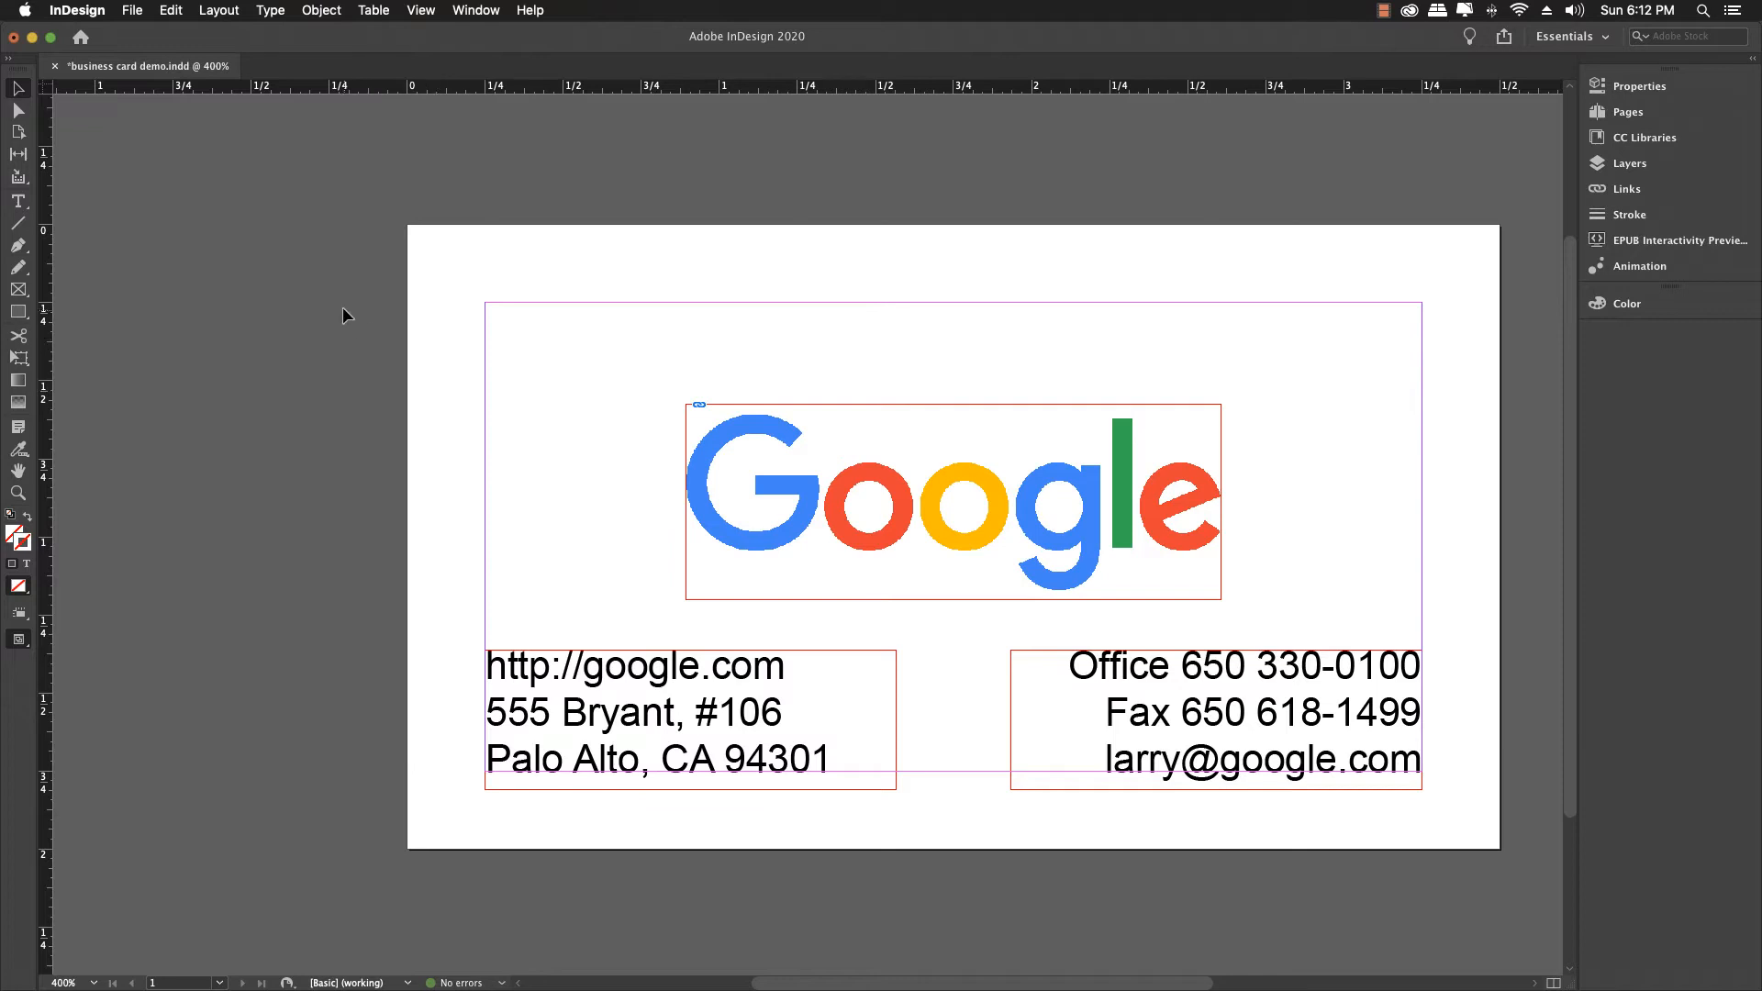
# In the document setup, set the page width to 9.5 in and the height to 4.125 in.
pyautogui.click(133, 11)
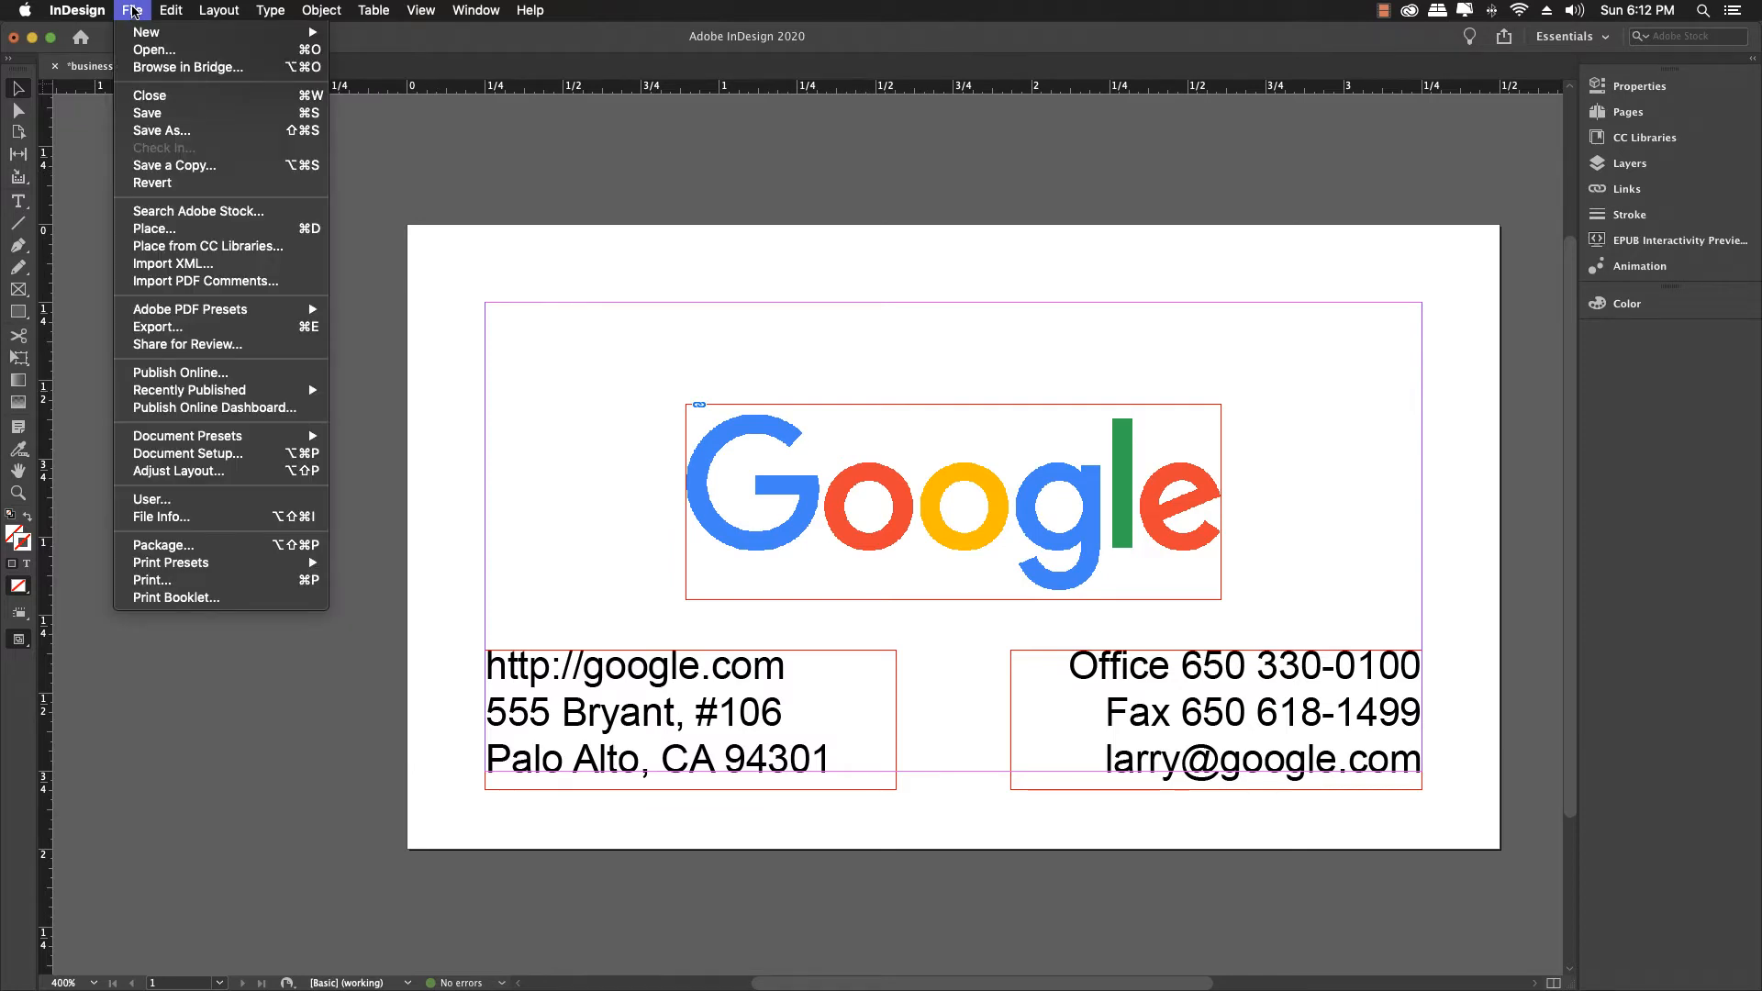
pyautogui.click(186, 454)
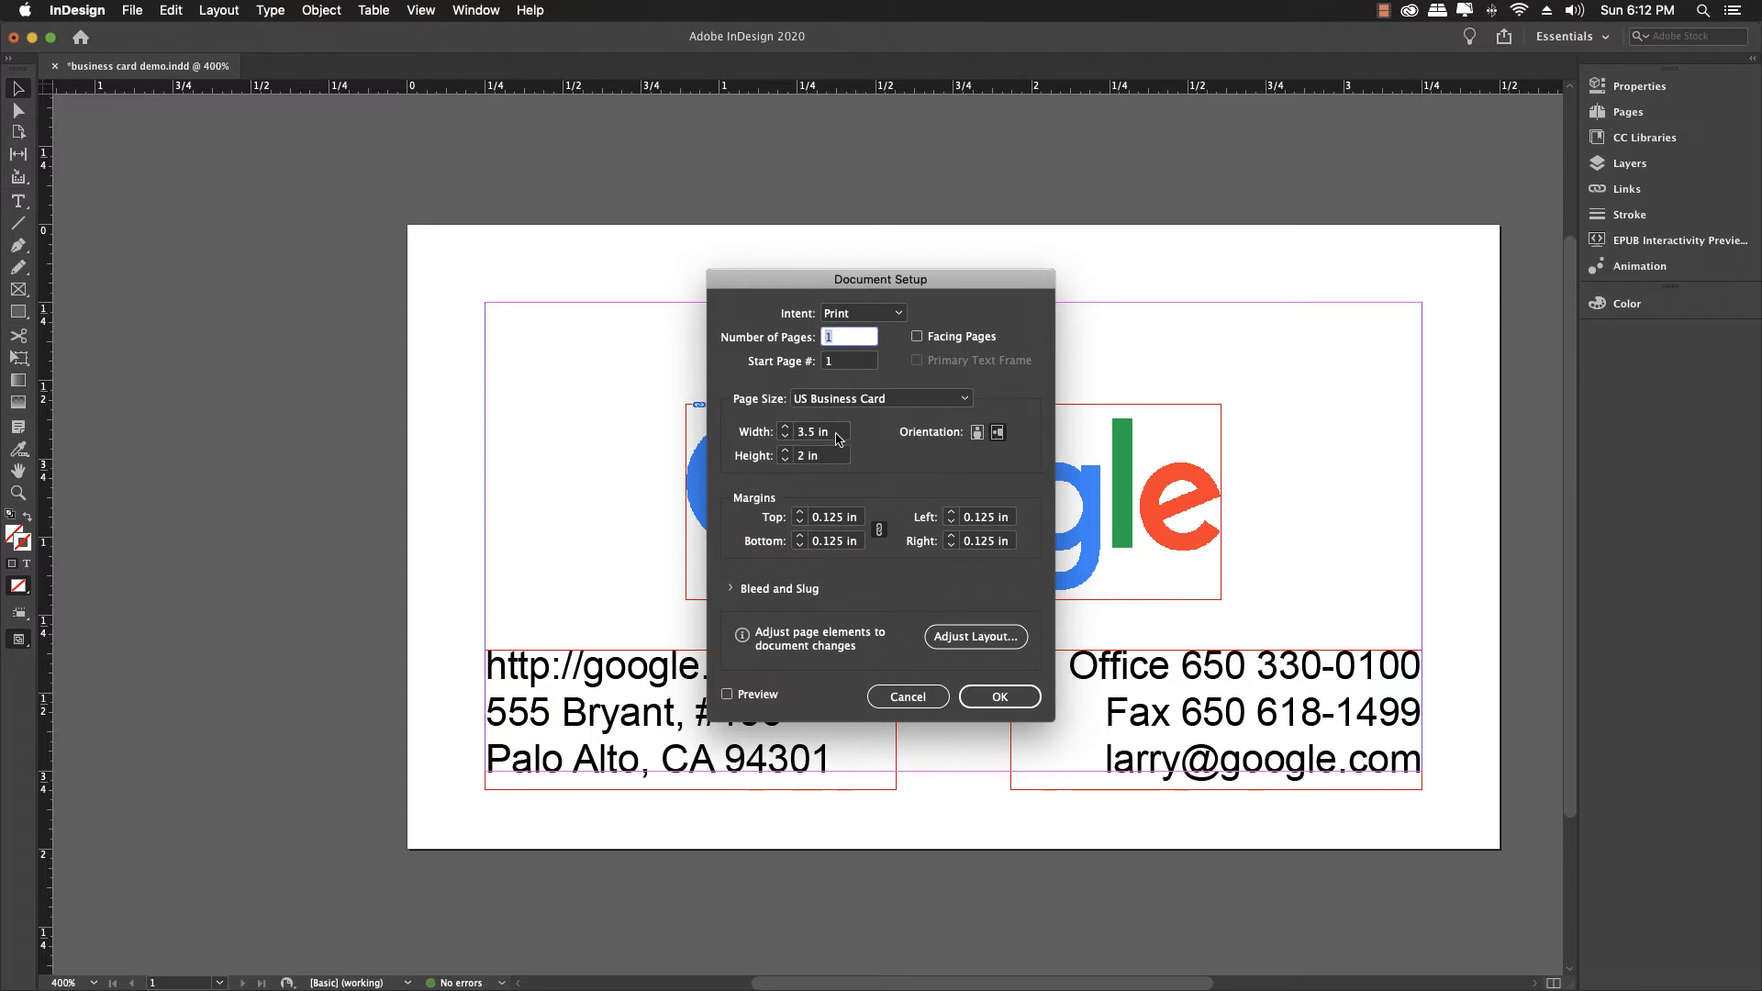
pyautogui.moveTo(836, 437); pyautogui.dragTo(785, 435)
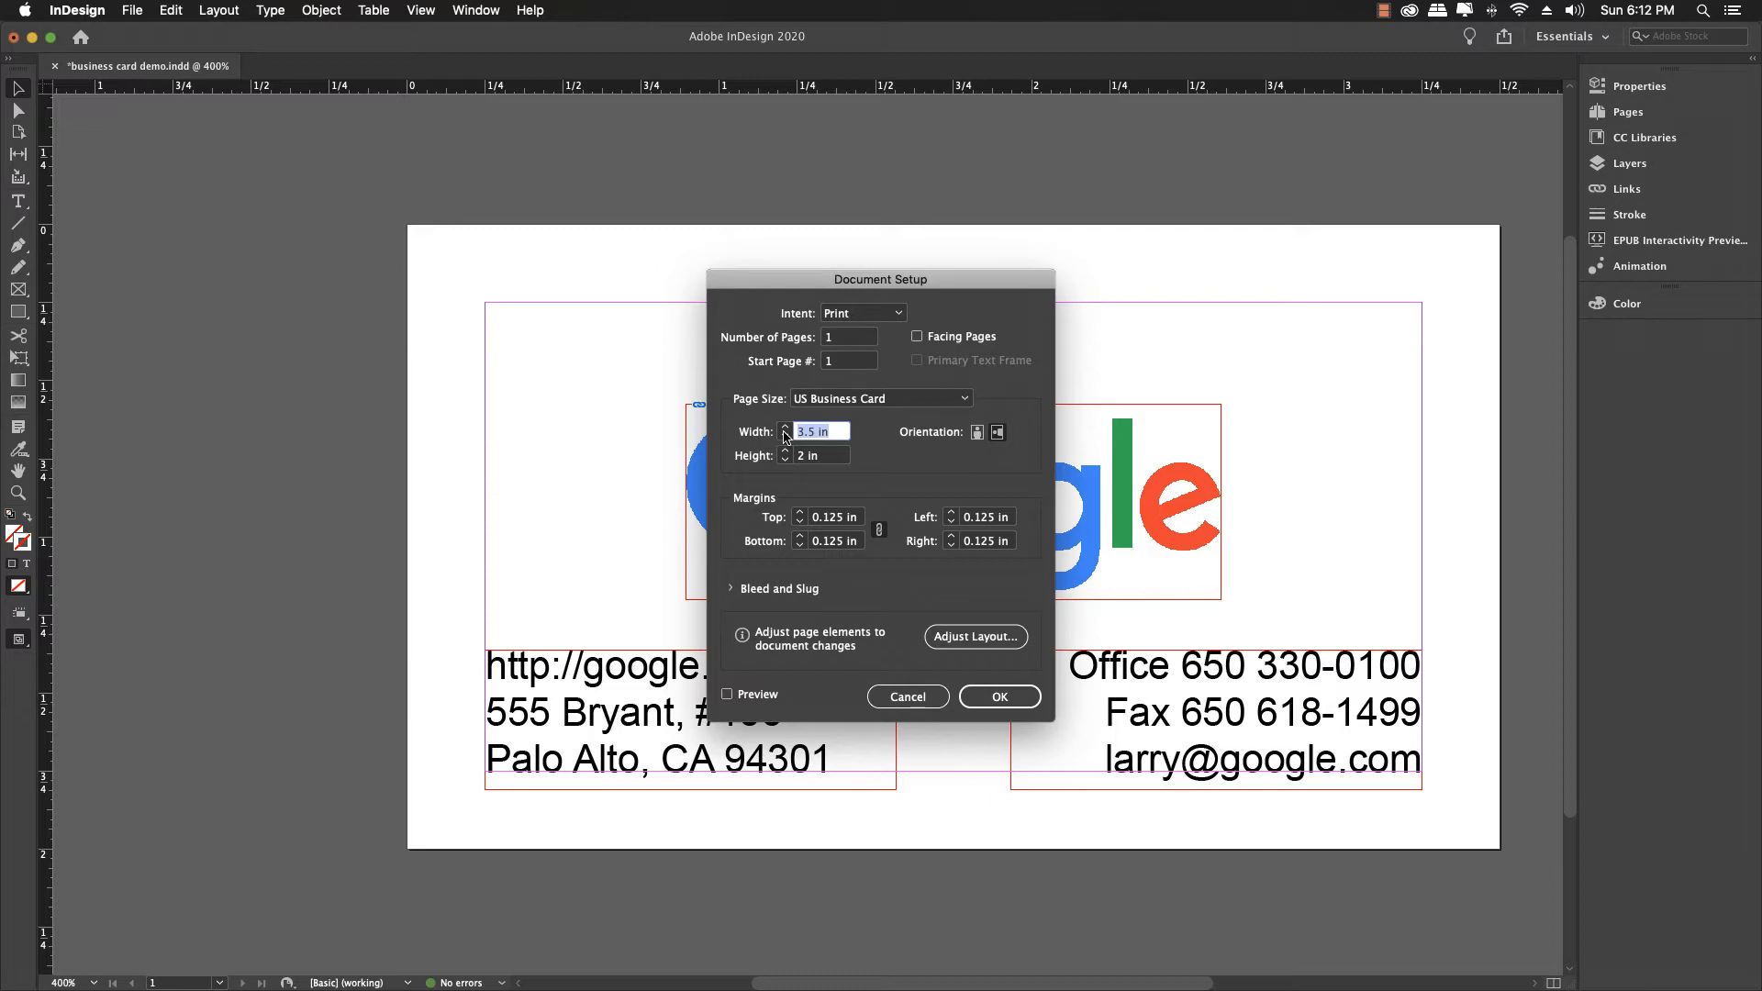
pyautogui.write('9.5')
pyautogui.press('Tab')
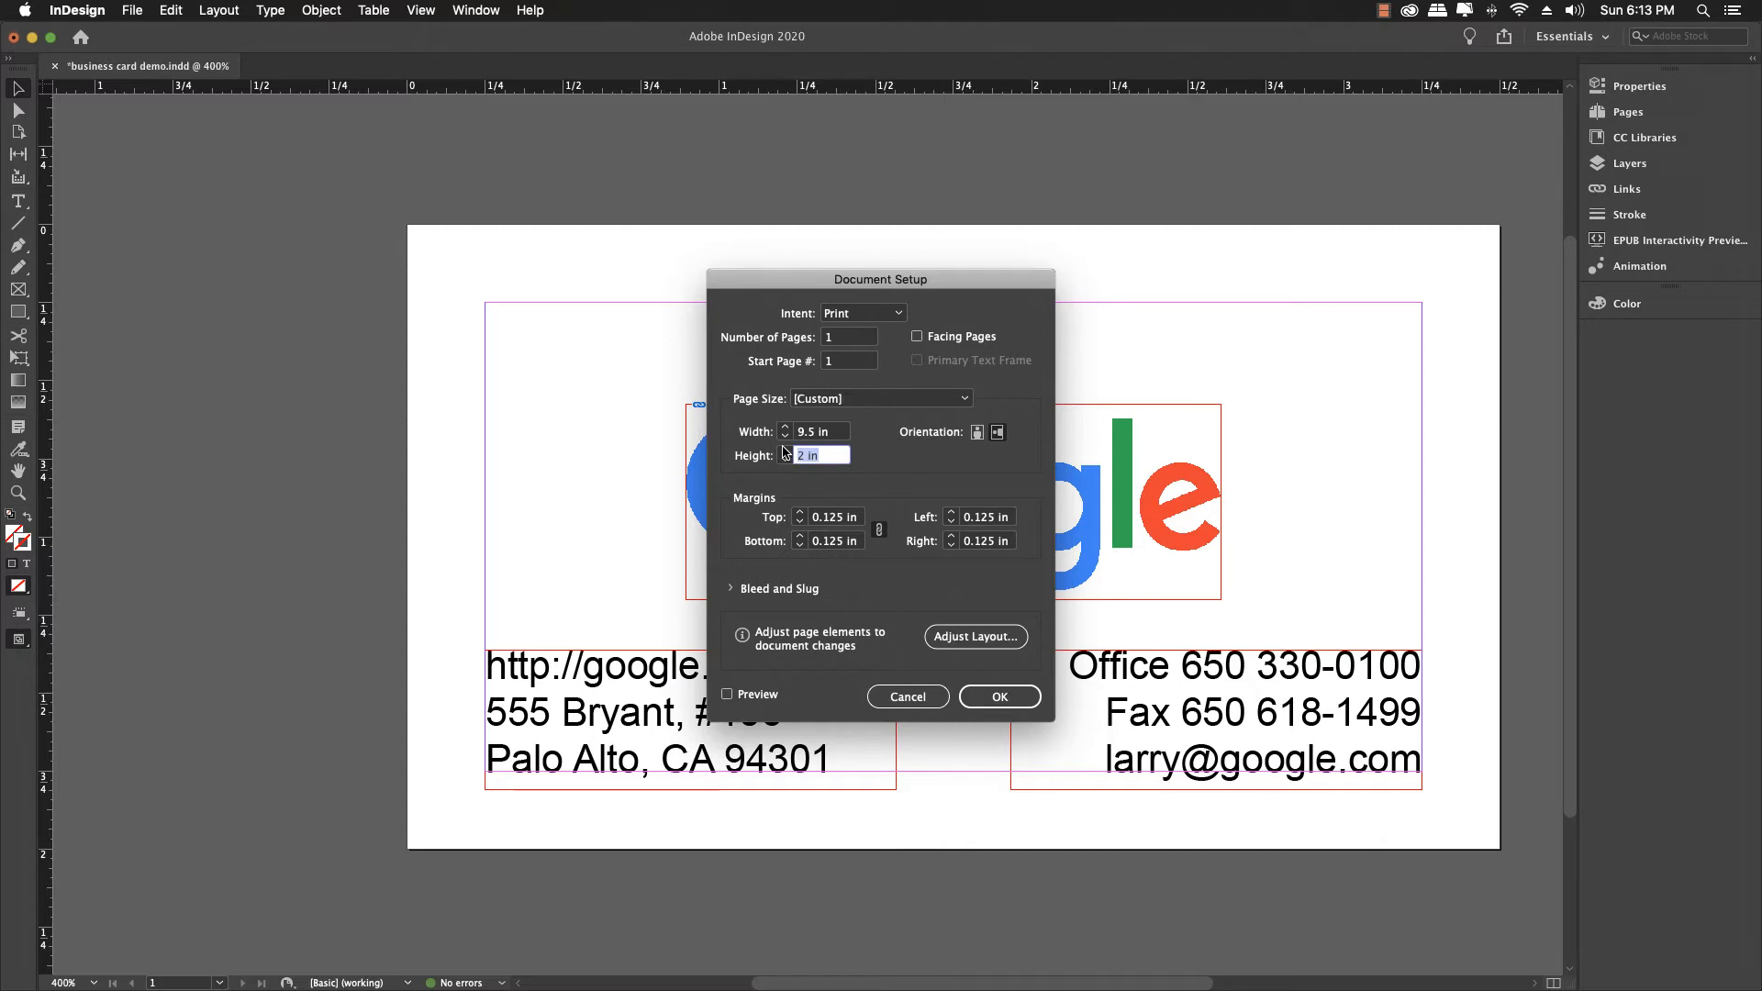
pyautogui.write('4.11')
pyautogui.press('BackSpace')
pyautogui.write('25')
# Set all four page margins to 0.25 in and apply the document setup.
pyautogui.click(800, 514)
pyautogui.click(799, 514)
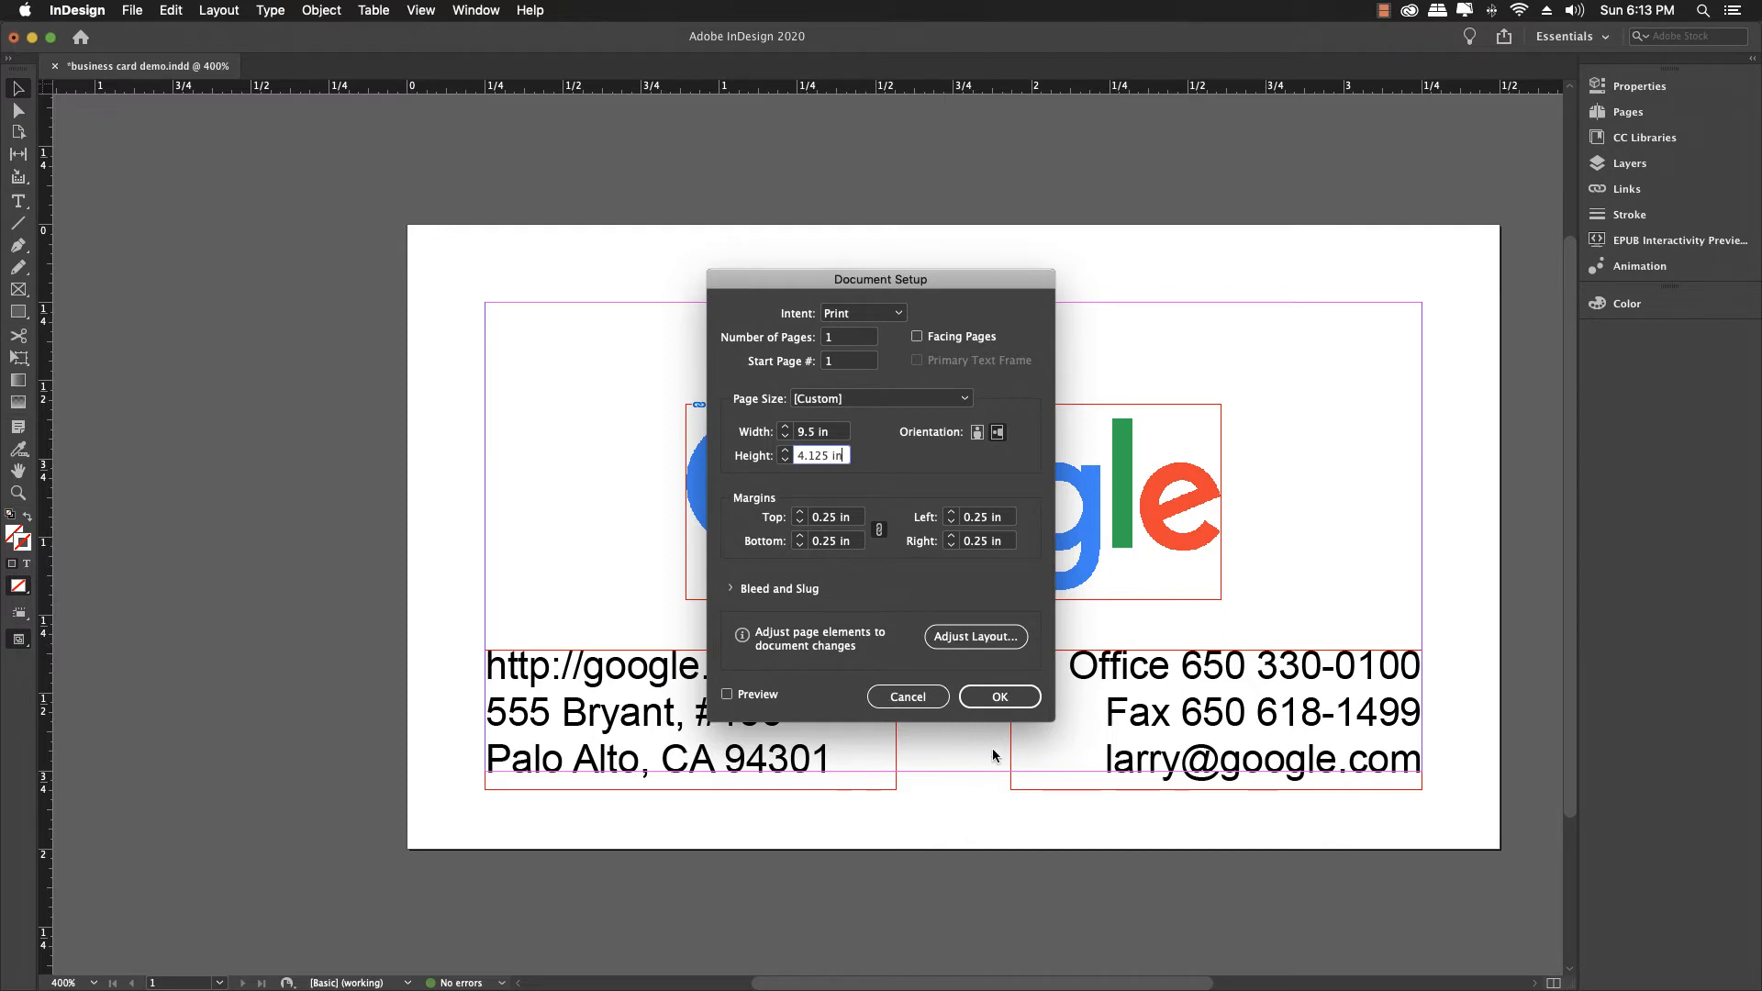
pyautogui.click(994, 698)
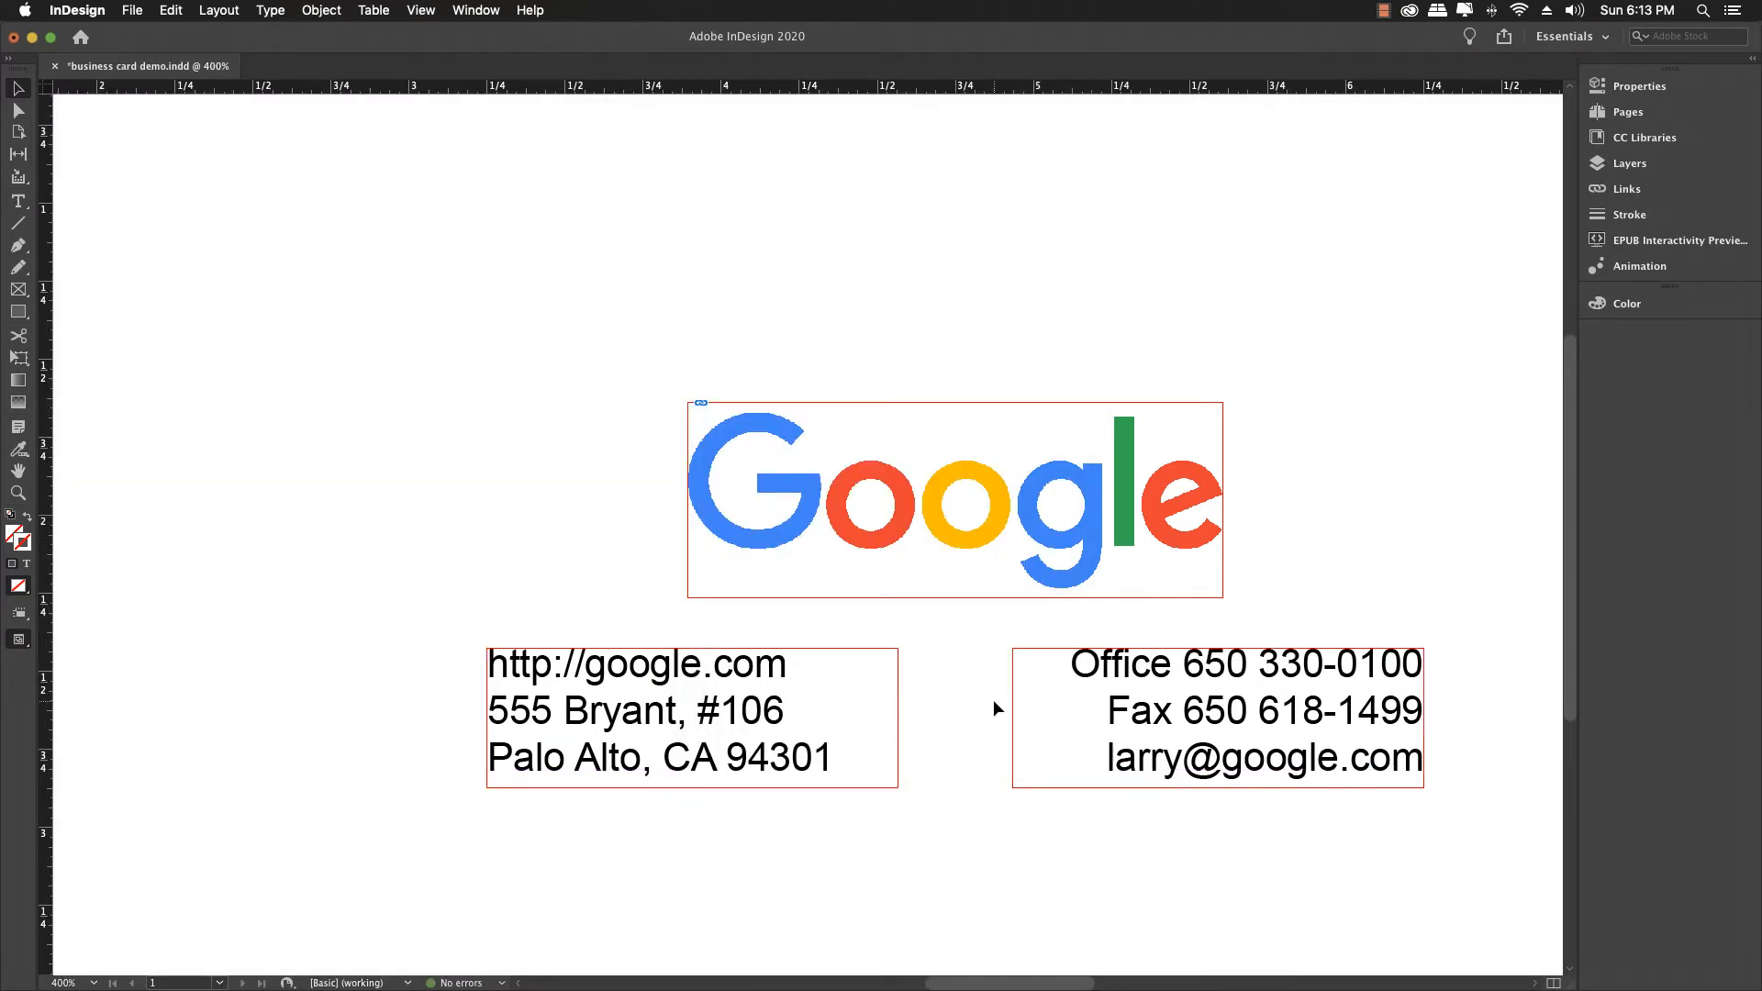
pyautogui.press('super+0')
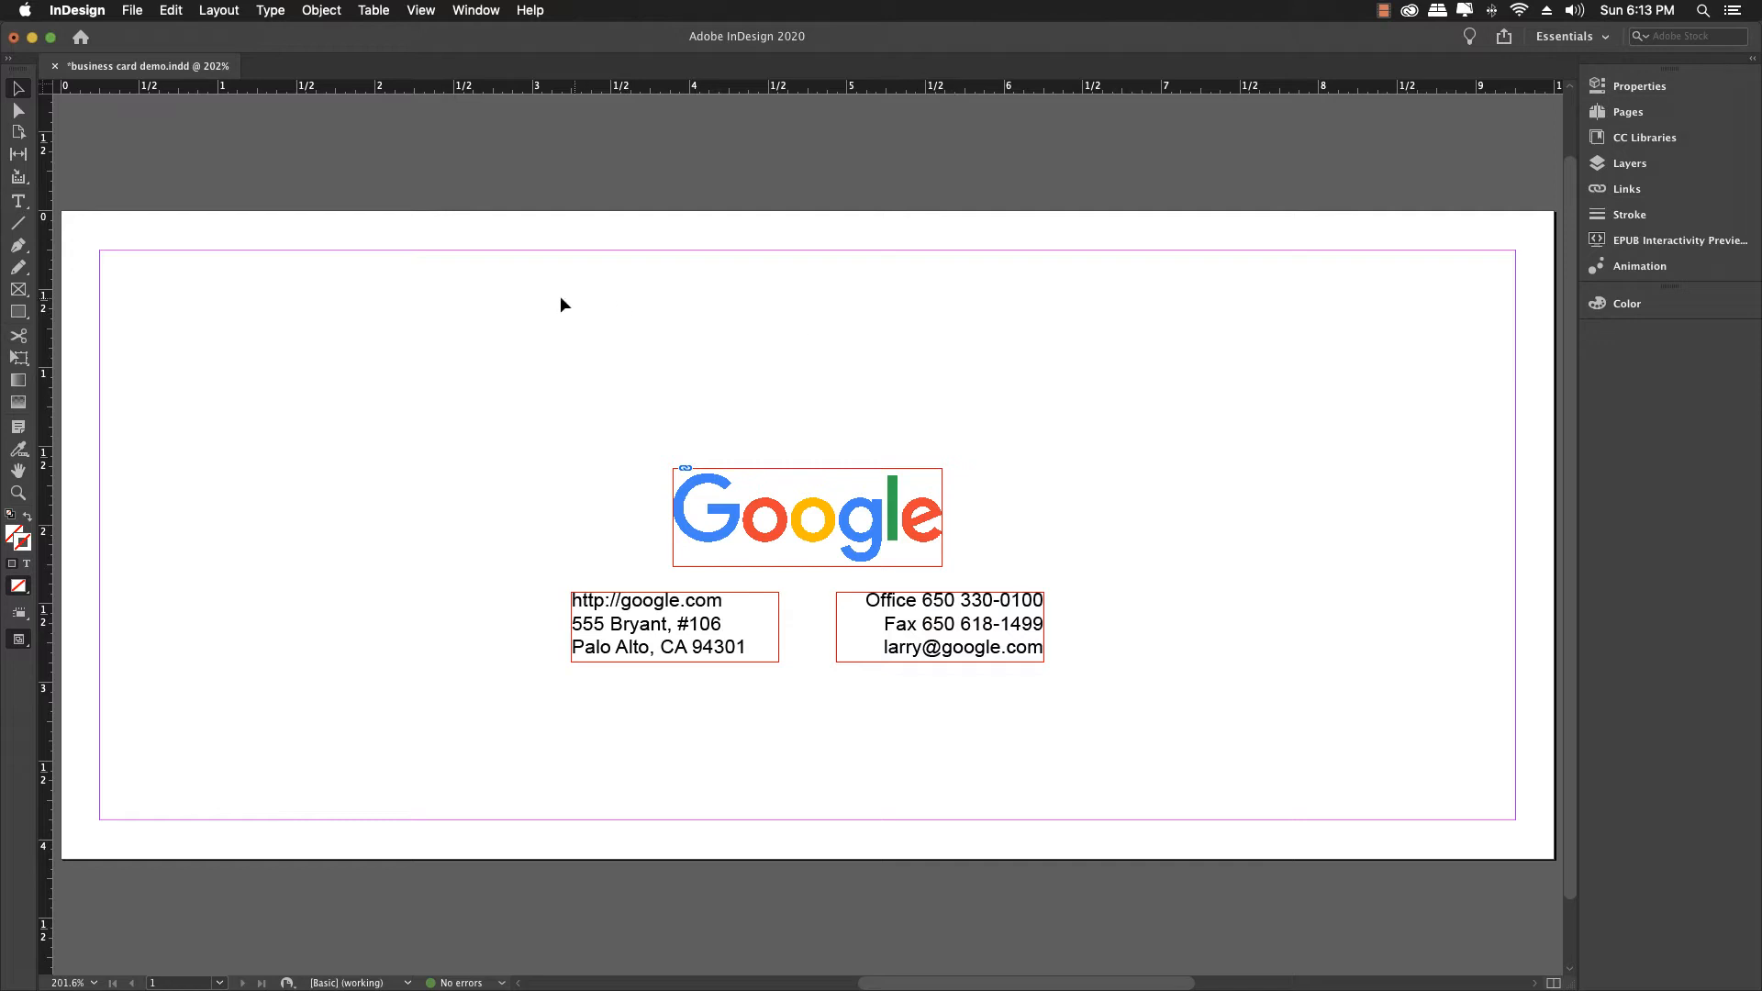
# Switch the workspace to Printing and Proofing.
pyautogui.click(470, 10)
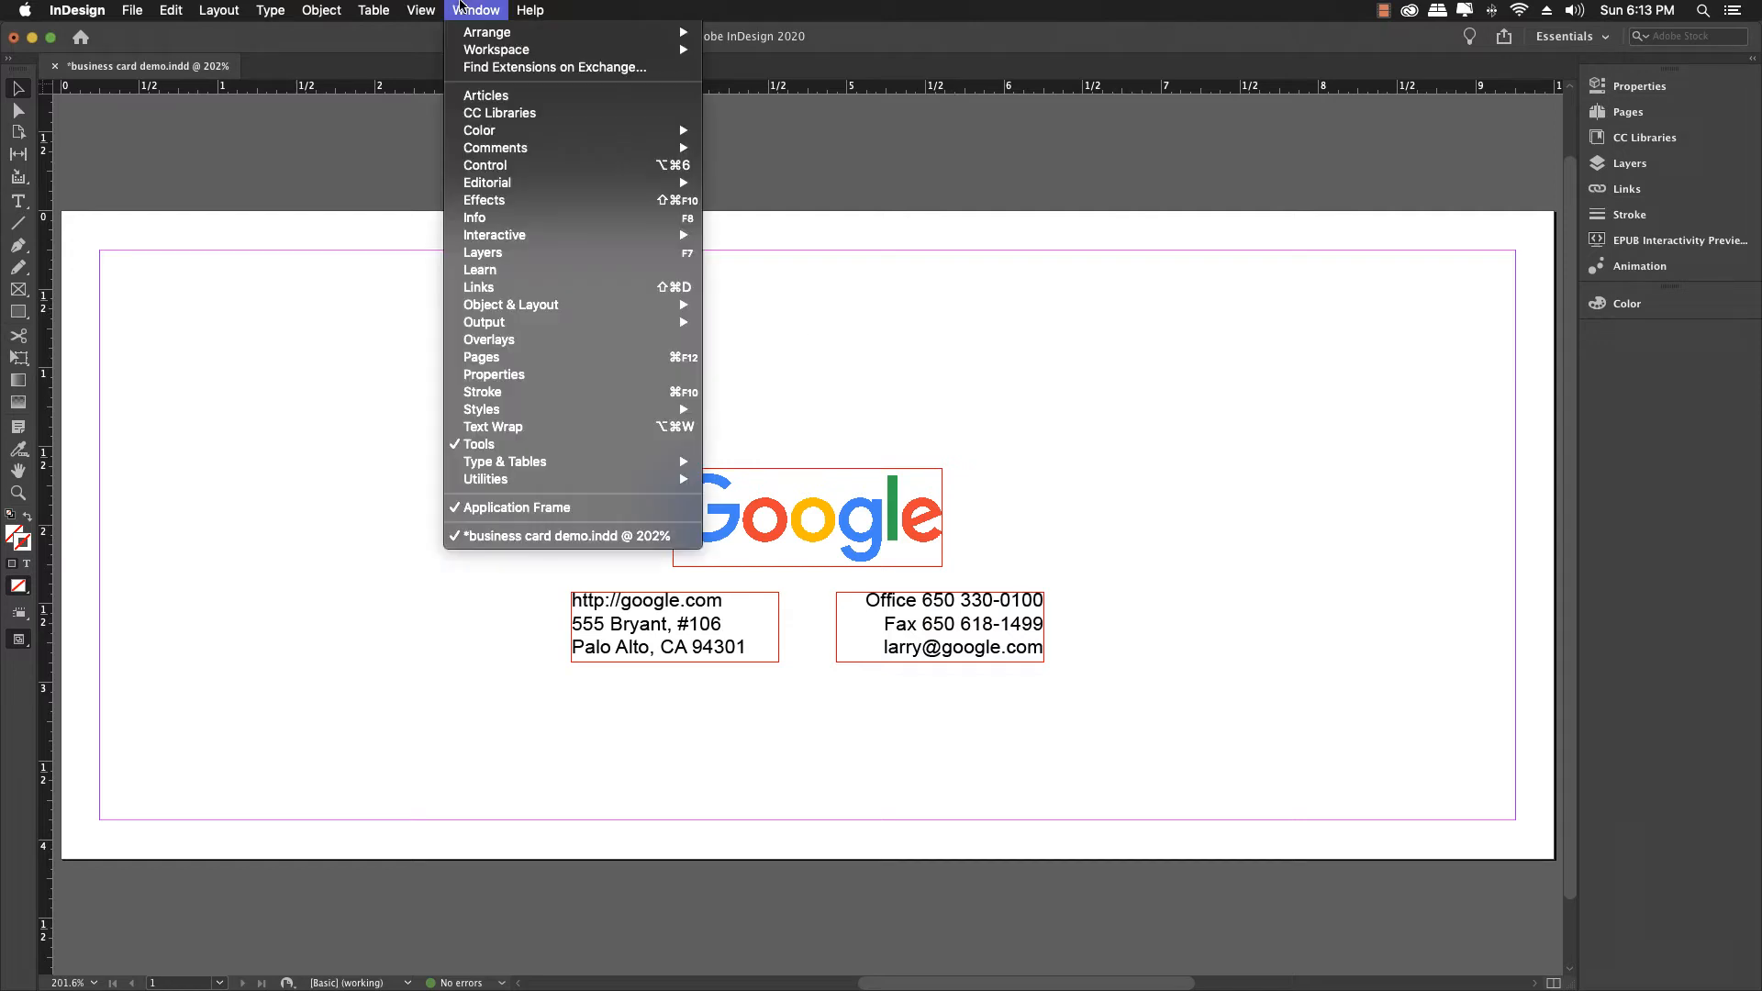
pyautogui.moveTo(486, 58)
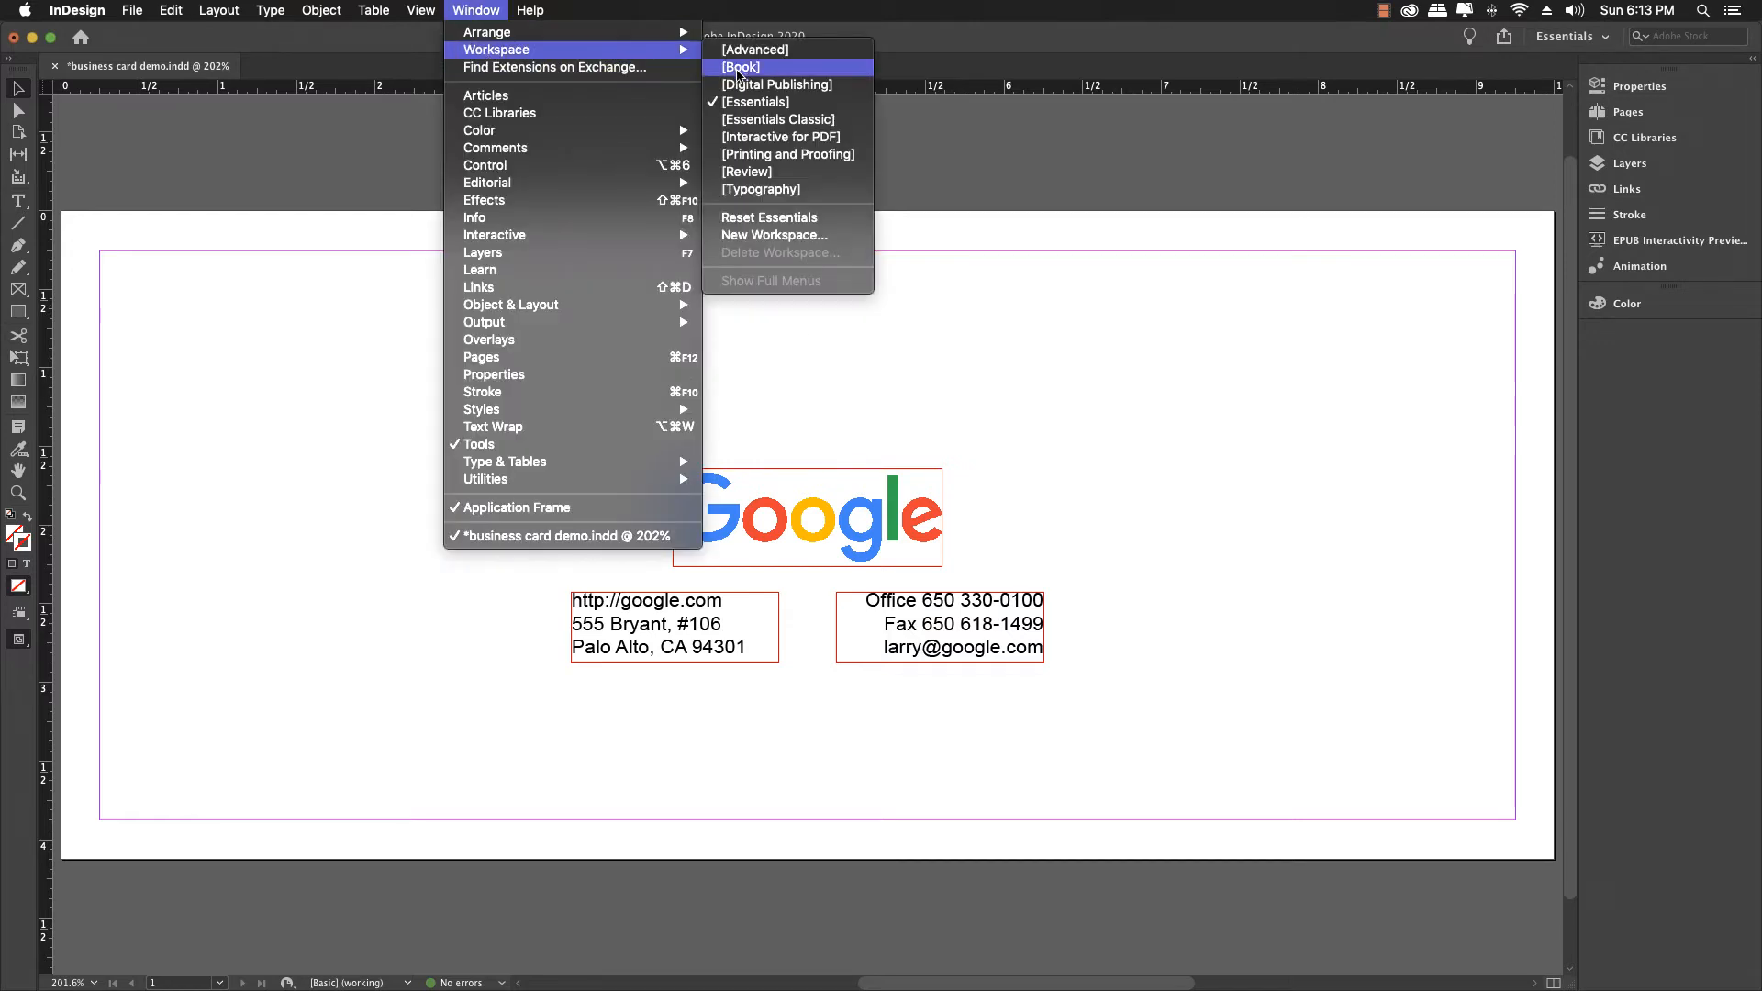
pyautogui.click(744, 154)
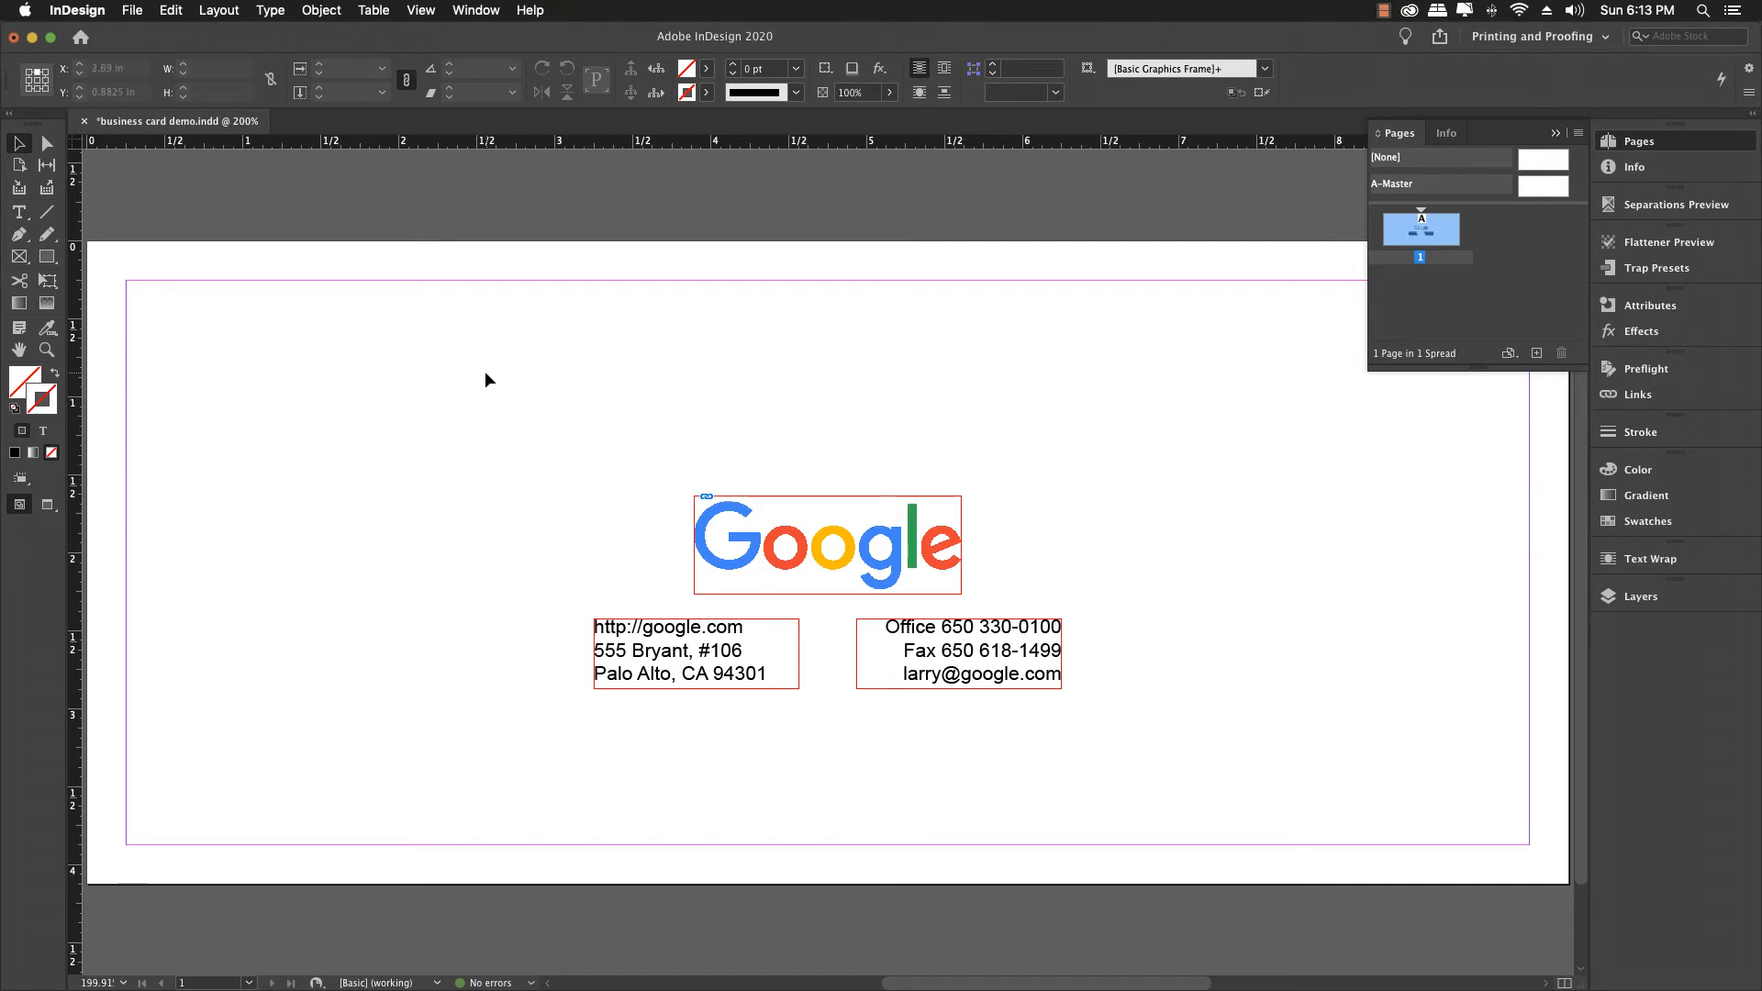
# Save the document under the new name "no10 env google demo" in the LH demo folder.
pyautogui.click(132, 10)
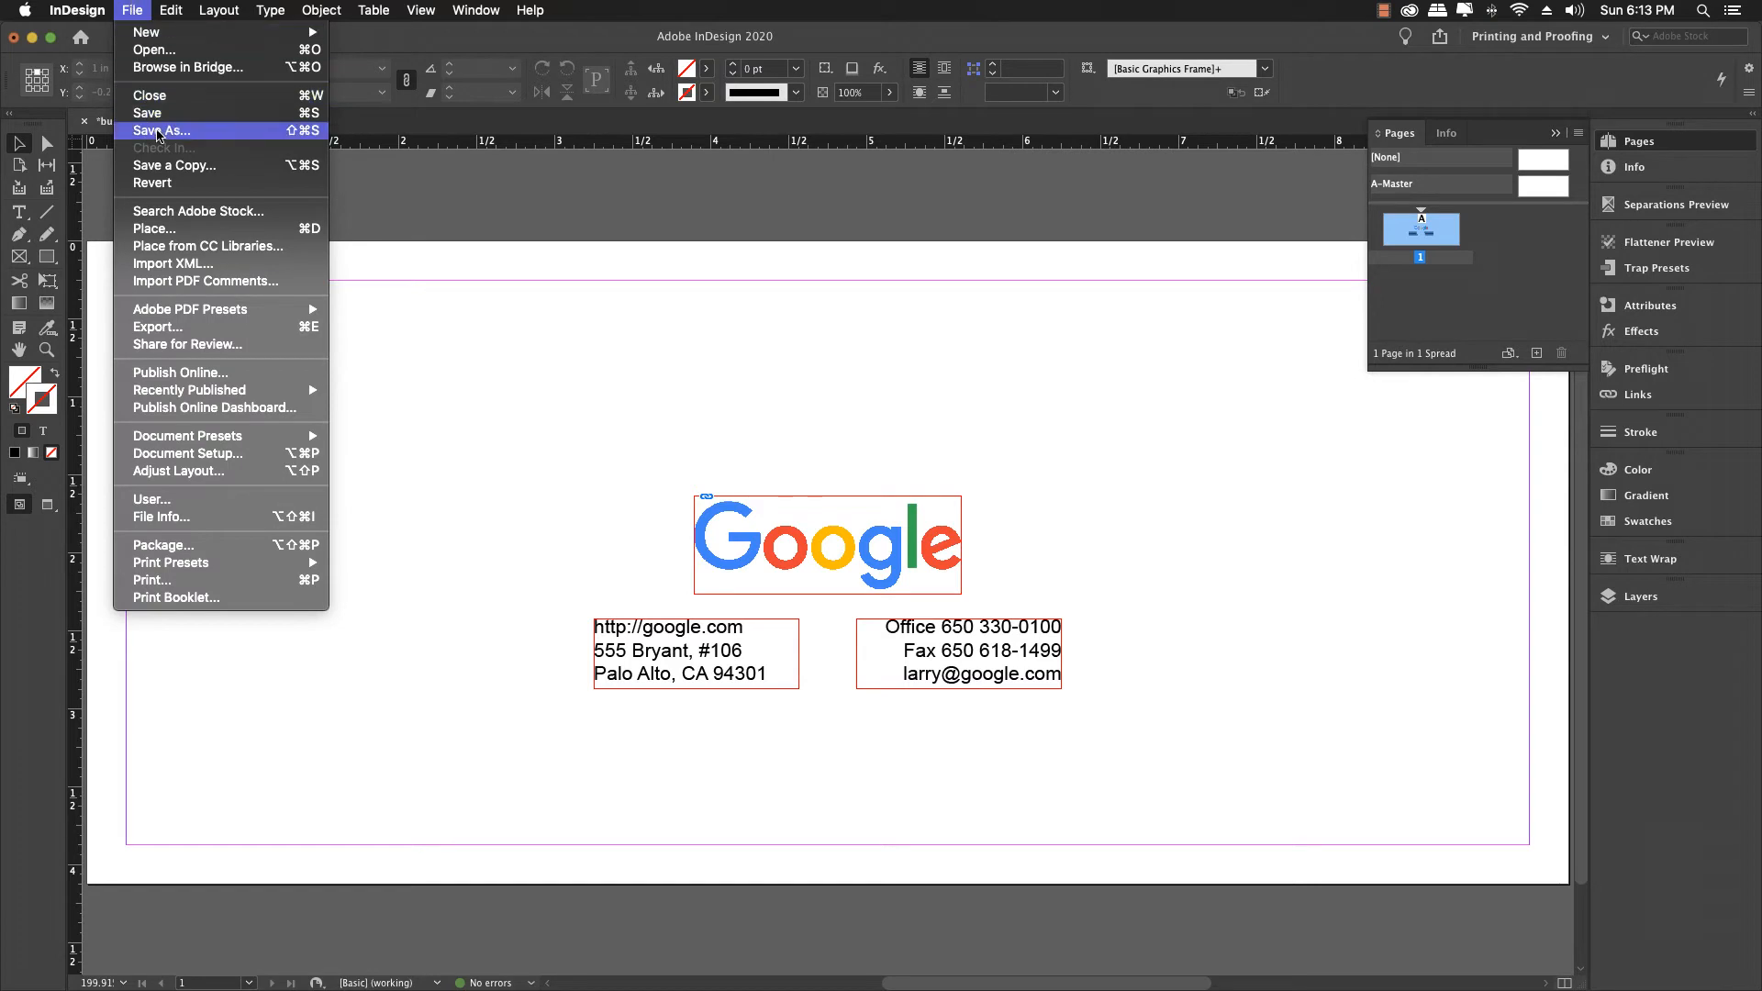
pyautogui.click(158, 133)
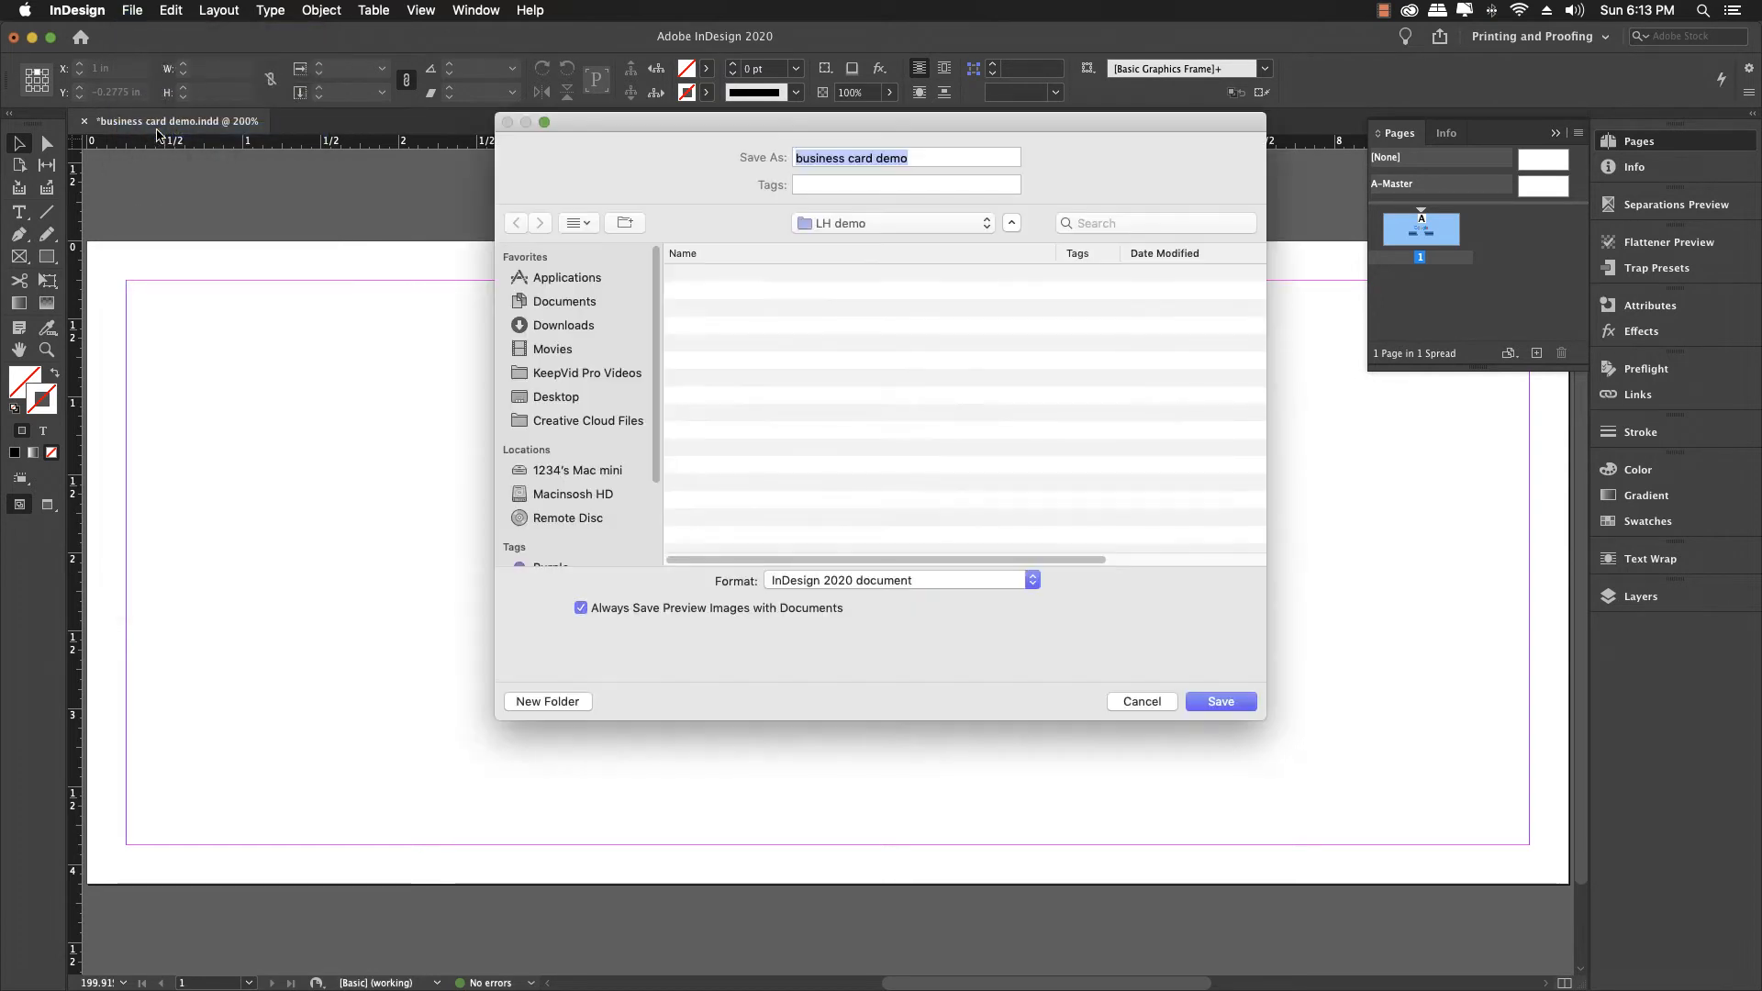
pyautogui.click(872, 164)
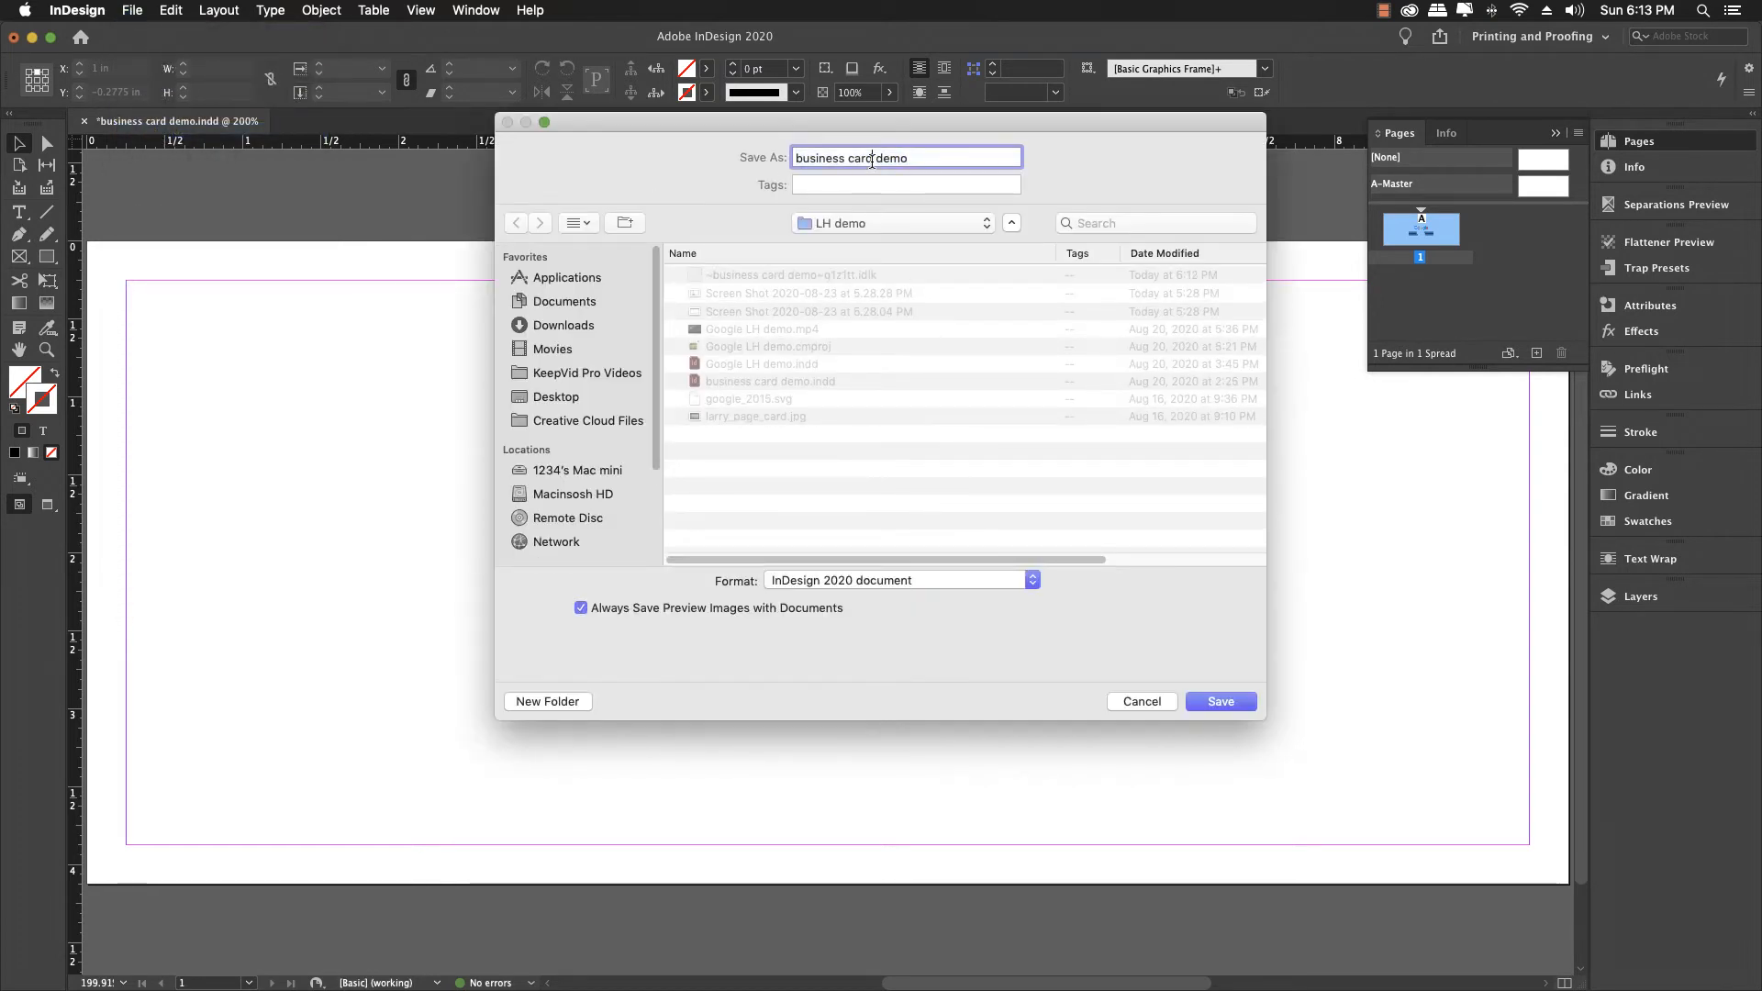
pyautogui.moveTo(875, 161); pyautogui.dragTo(729, 152)
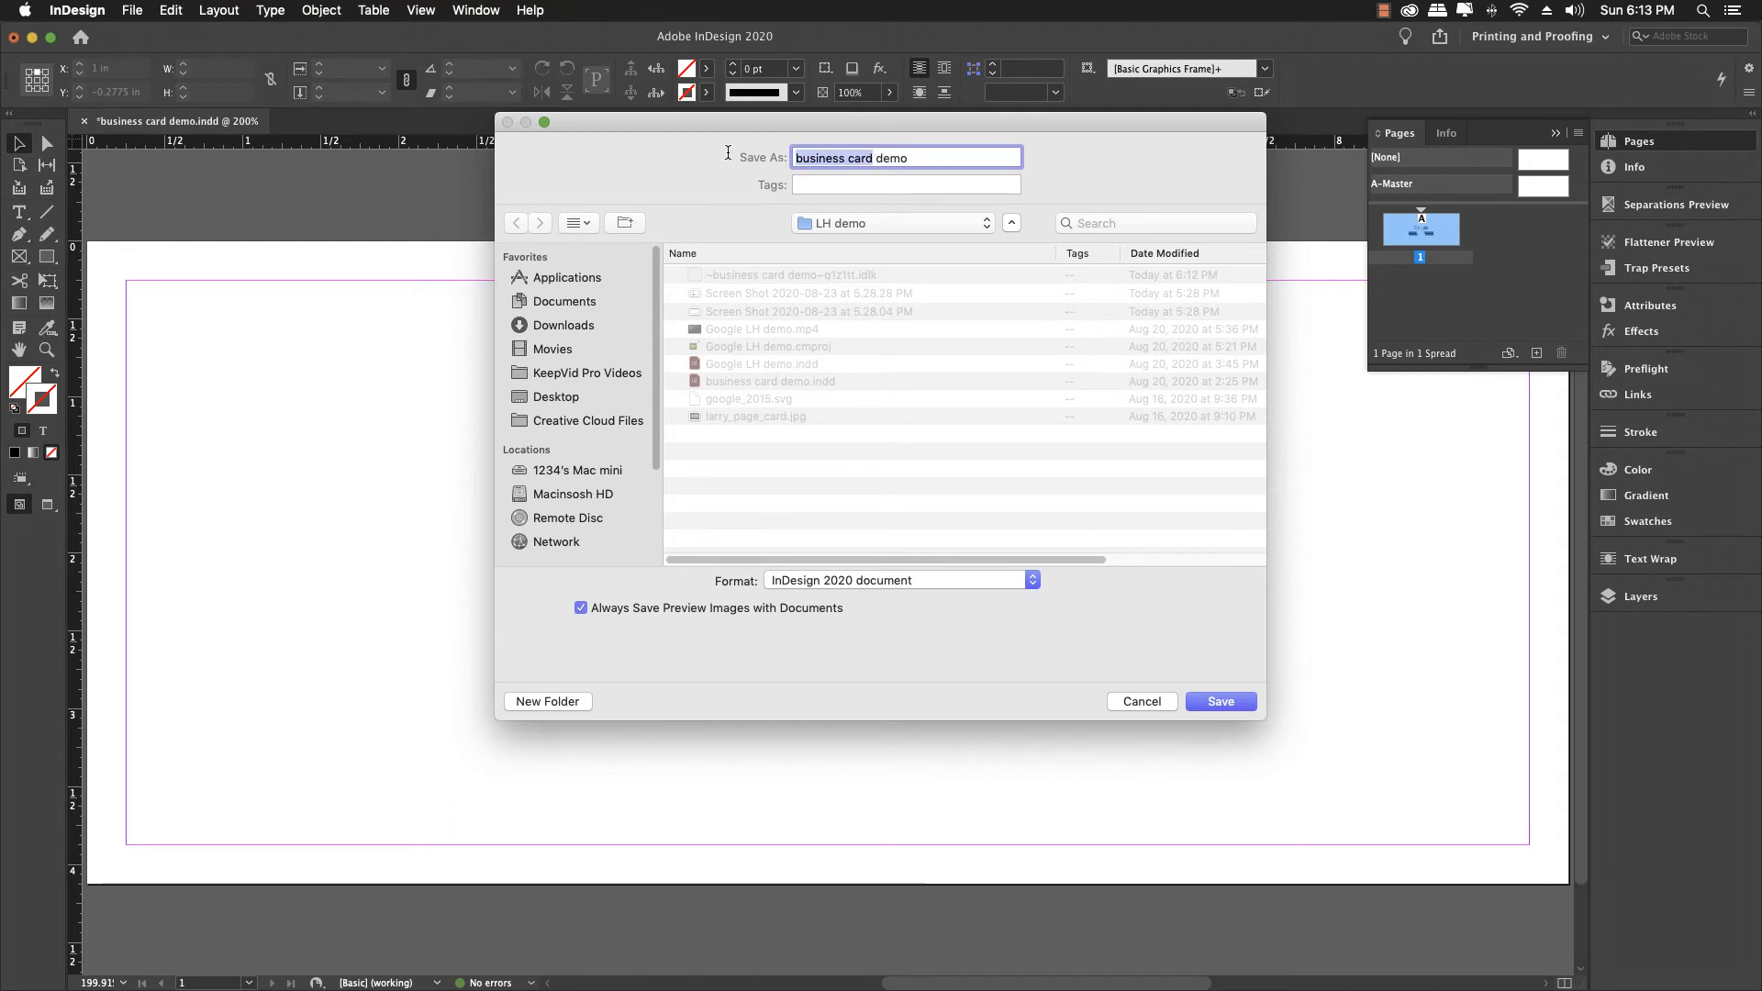
pyautogui.write('no10')
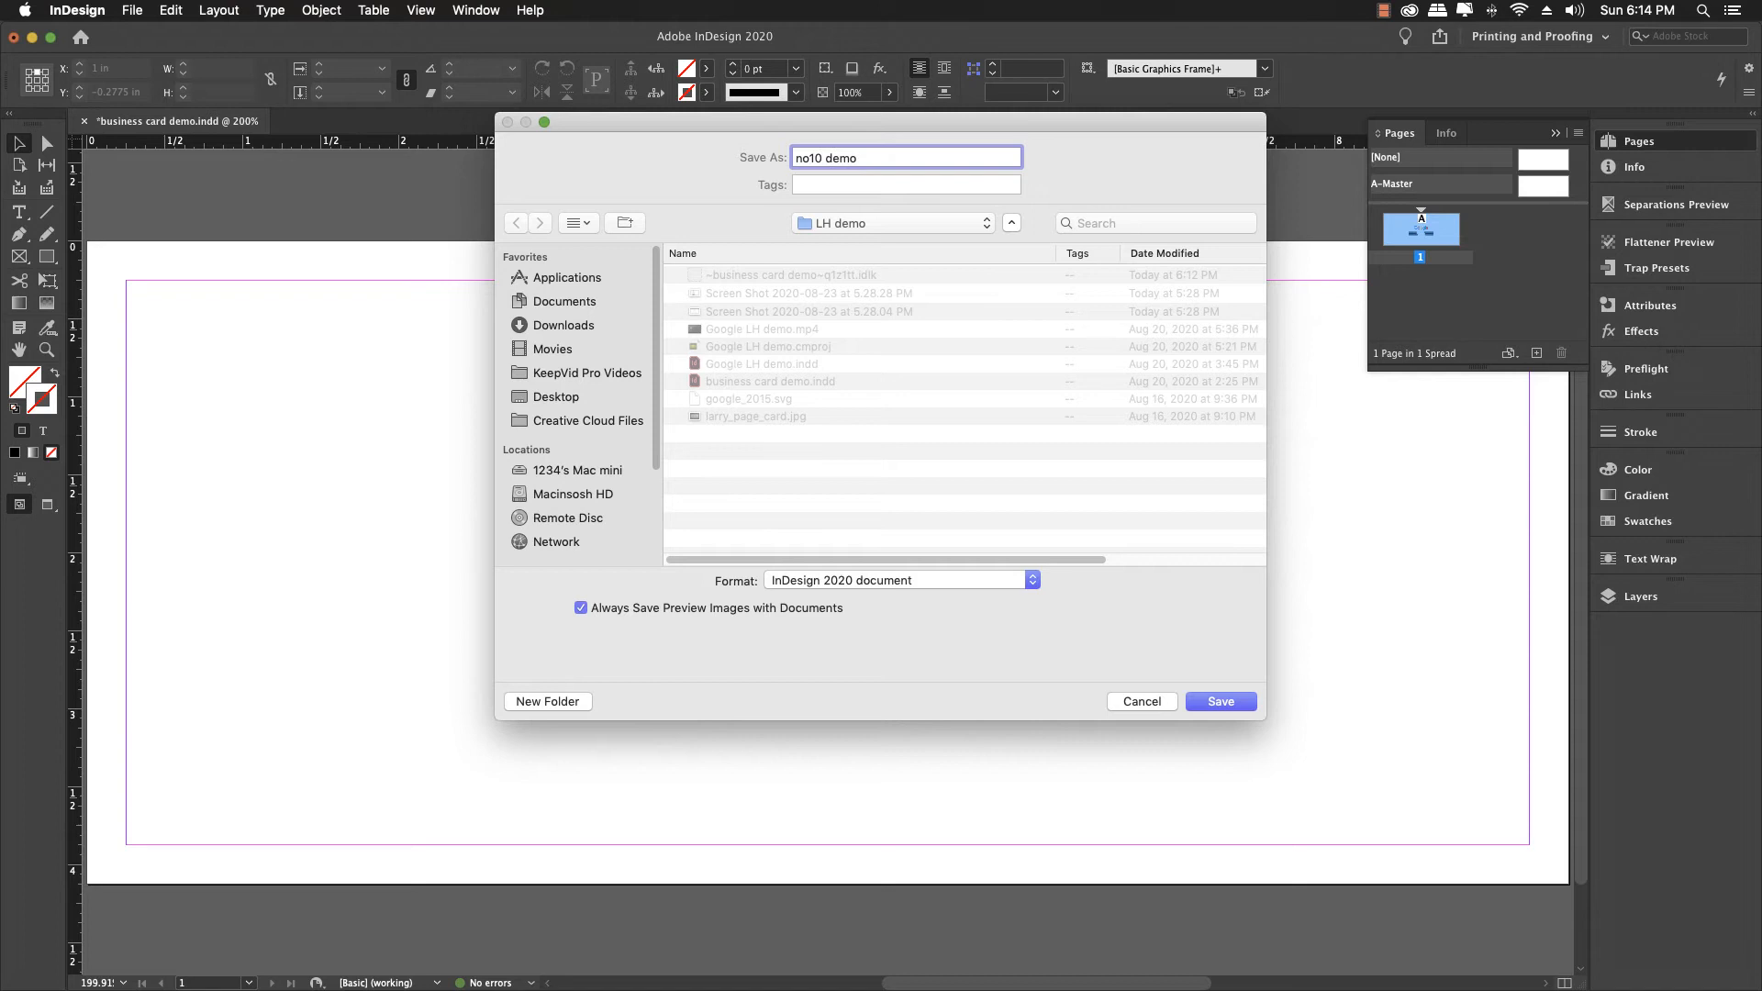
pyautogui.write(' env google')
pyautogui.press('Return')
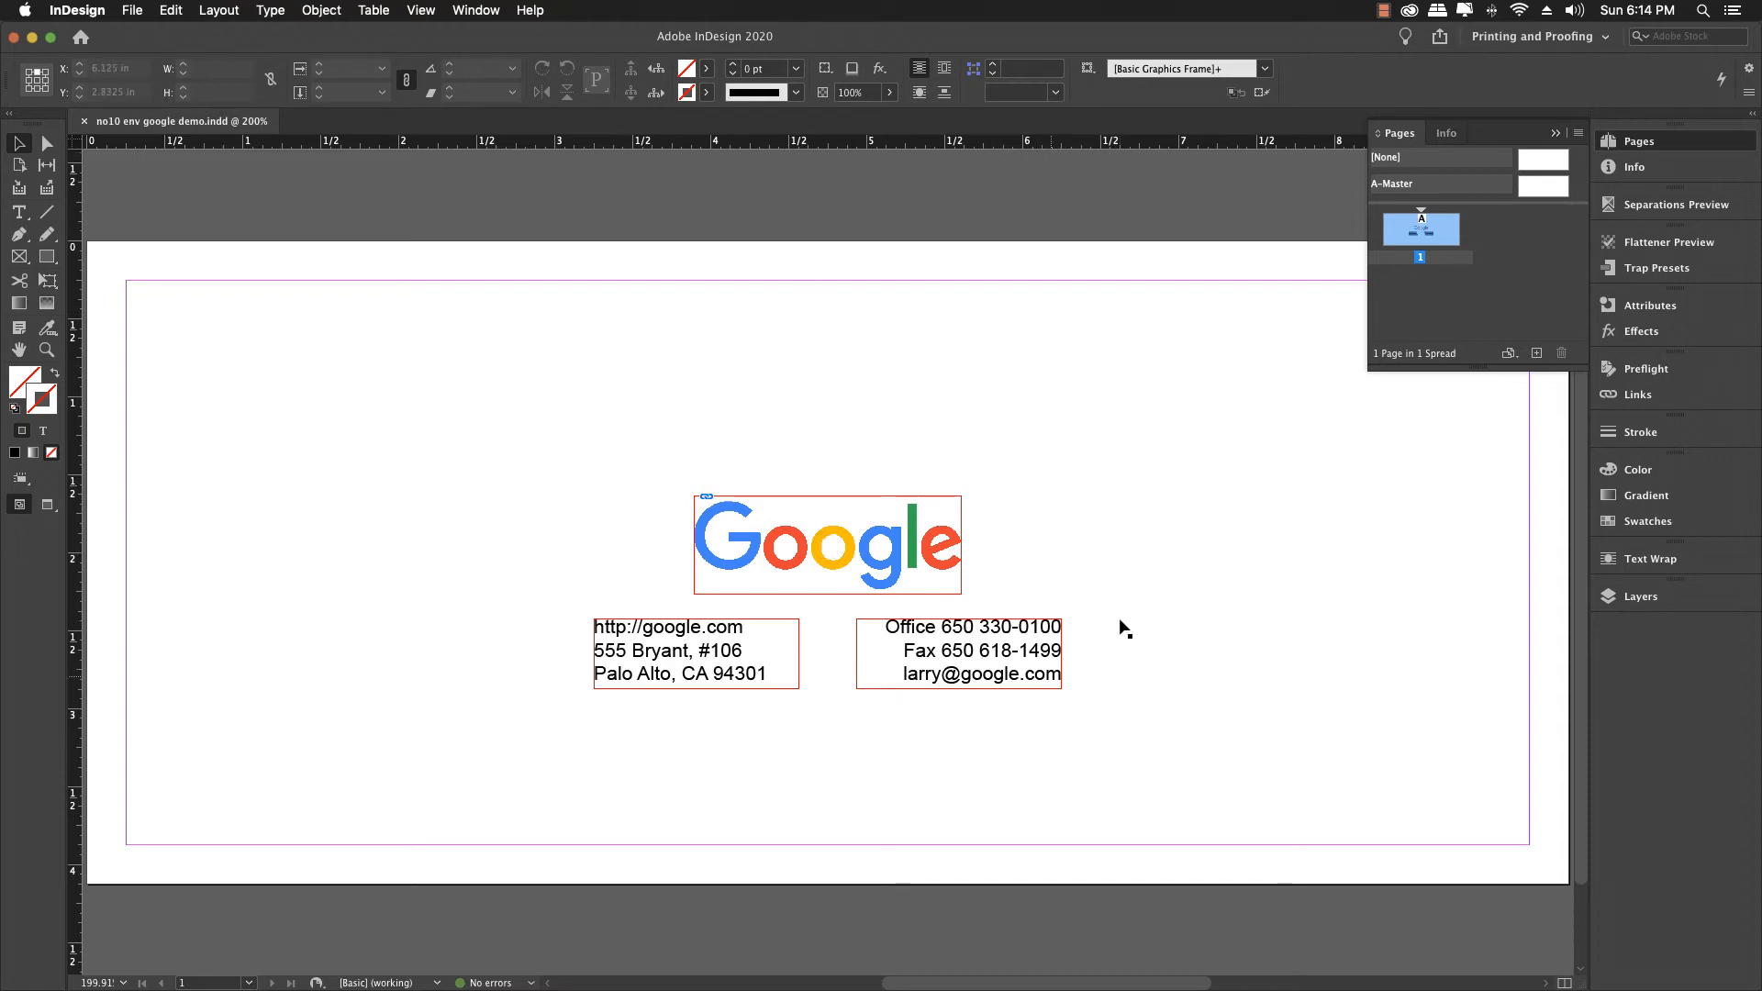
# Delete the text frame with the phone, fax and e-mail lines, and remove the web address line from the remaining address frame.
pyautogui.click(996, 659)
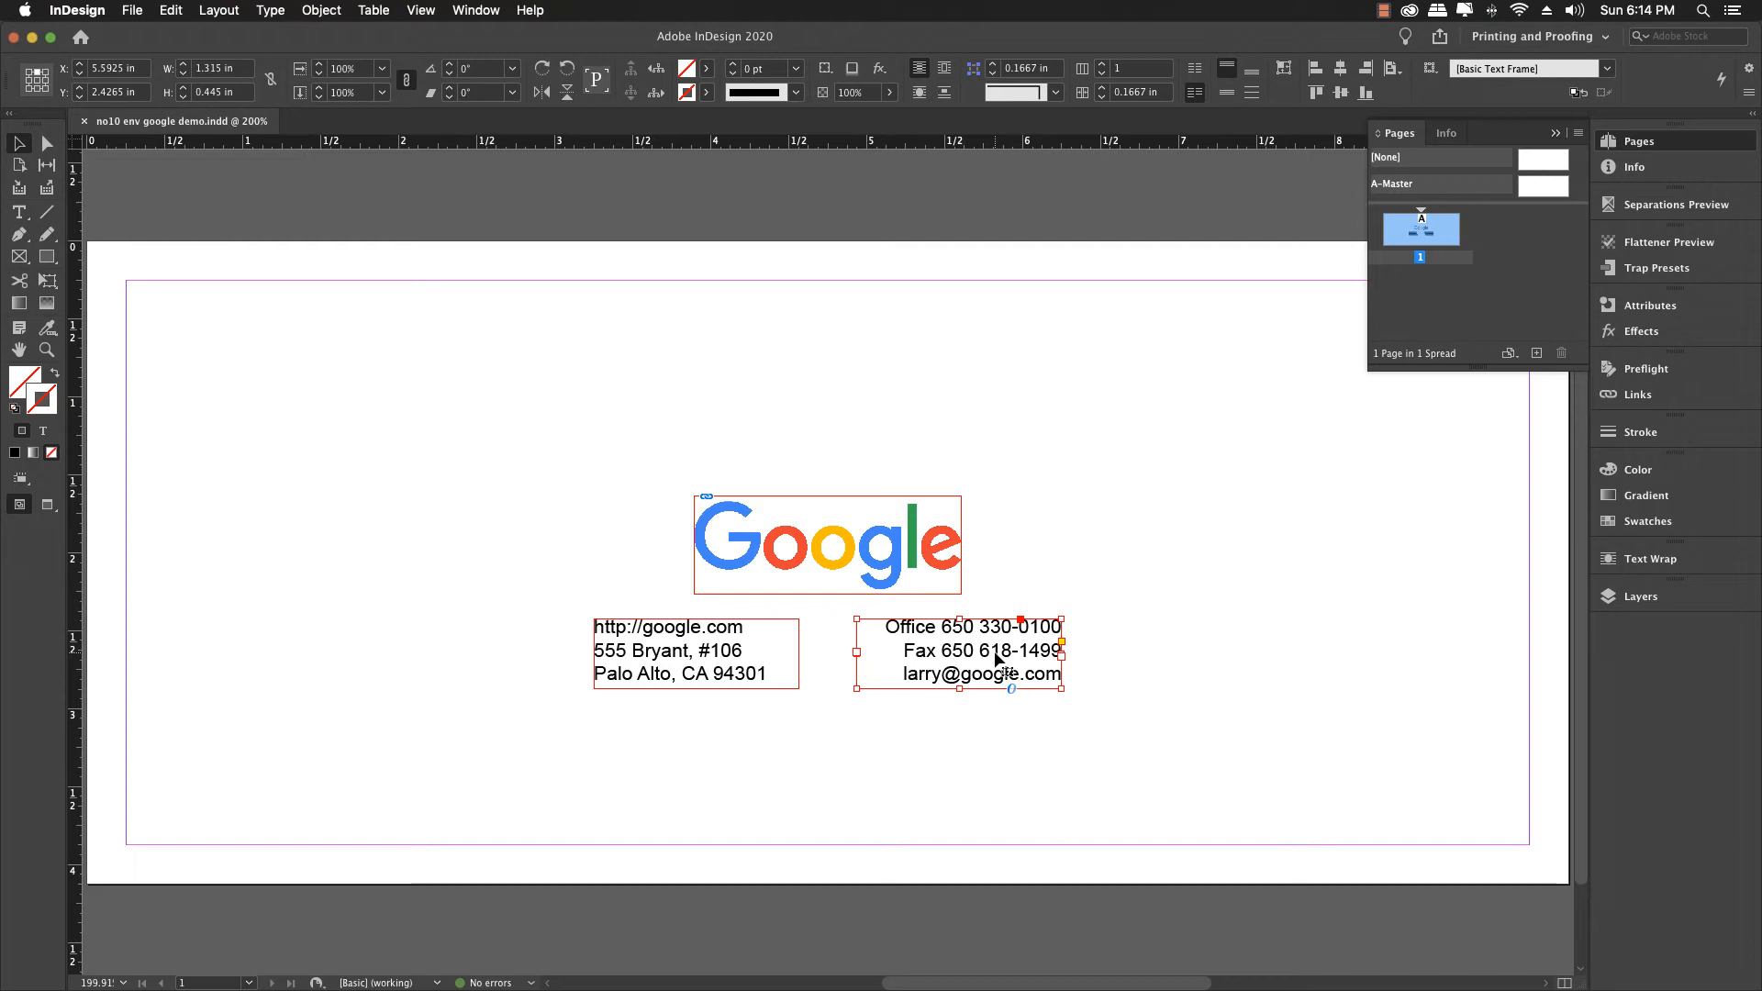
pyautogui.press('Delete')
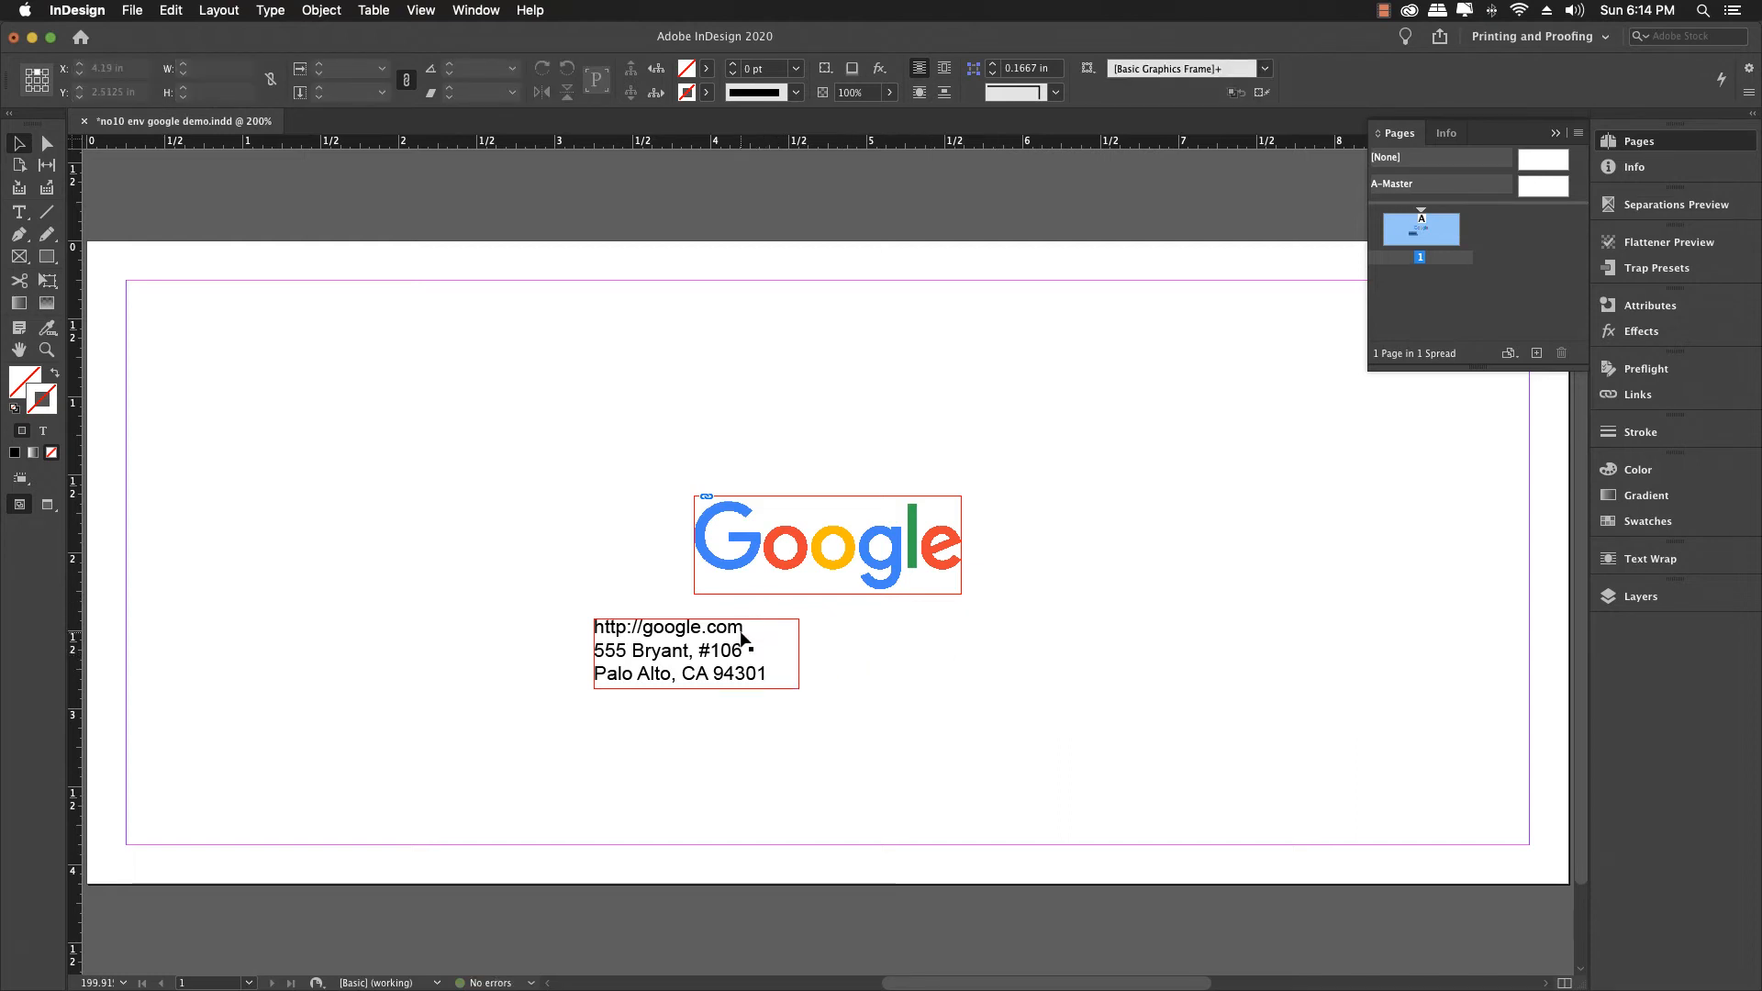
pyautogui.click(741, 638)
pyautogui.press('t')
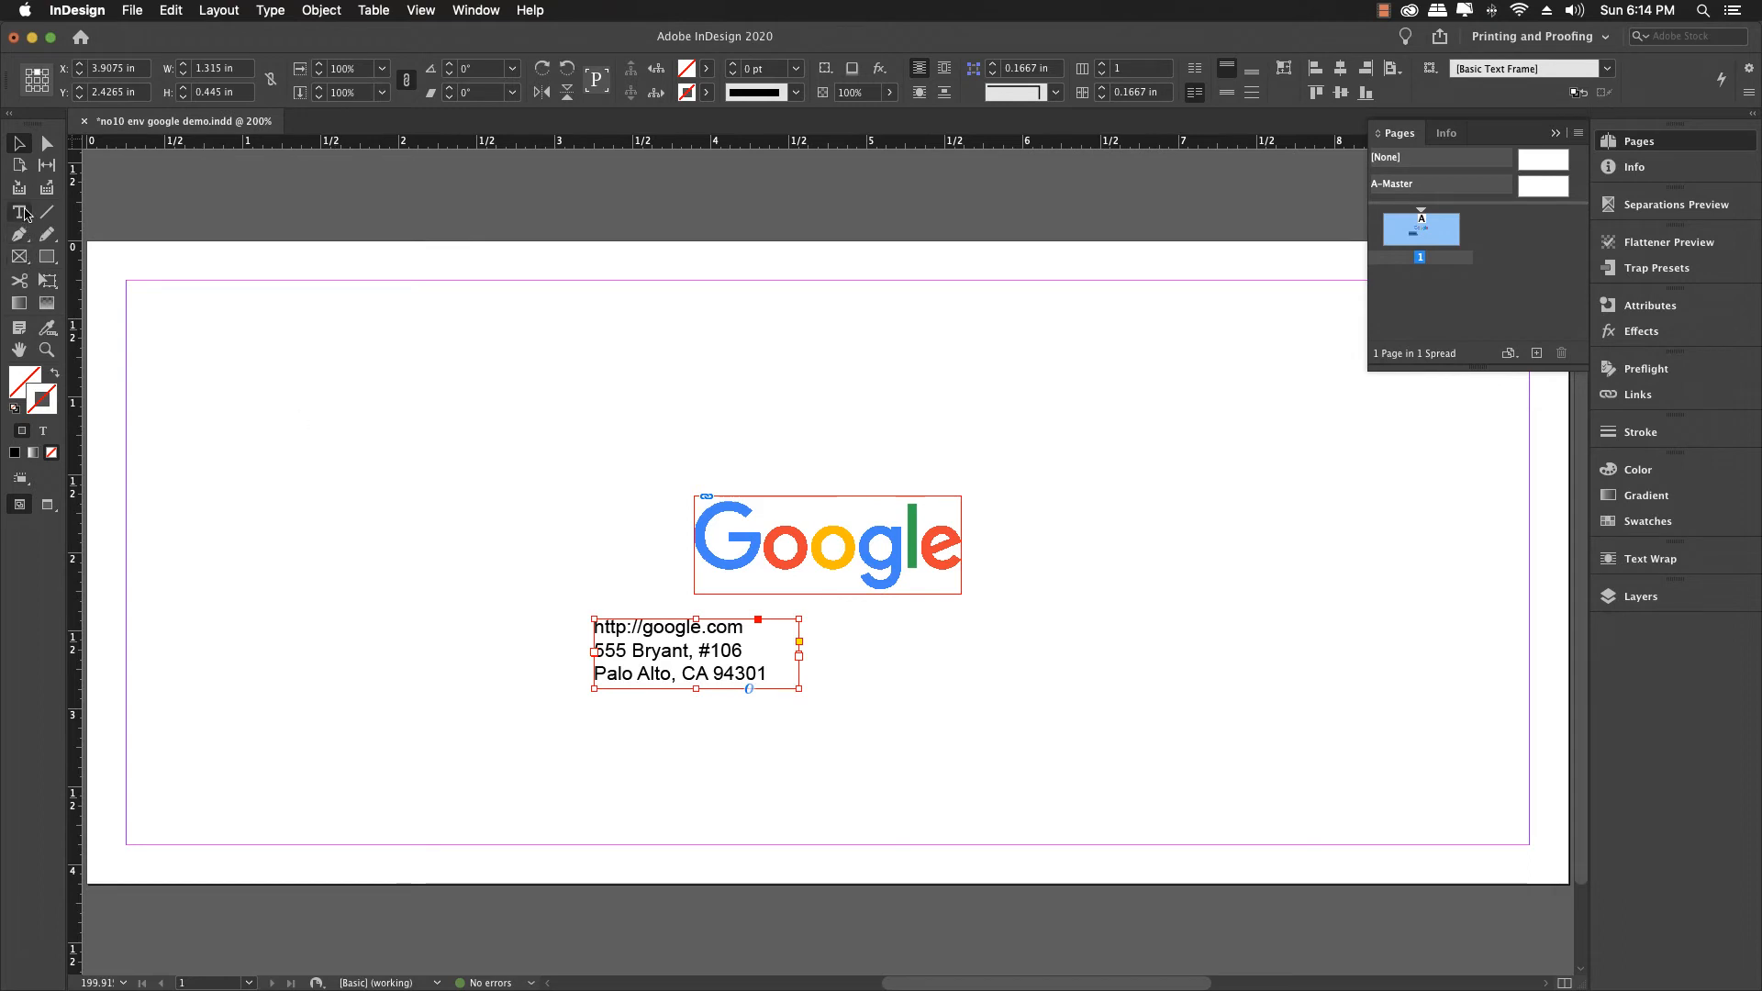
pyautogui.click(648, 630)
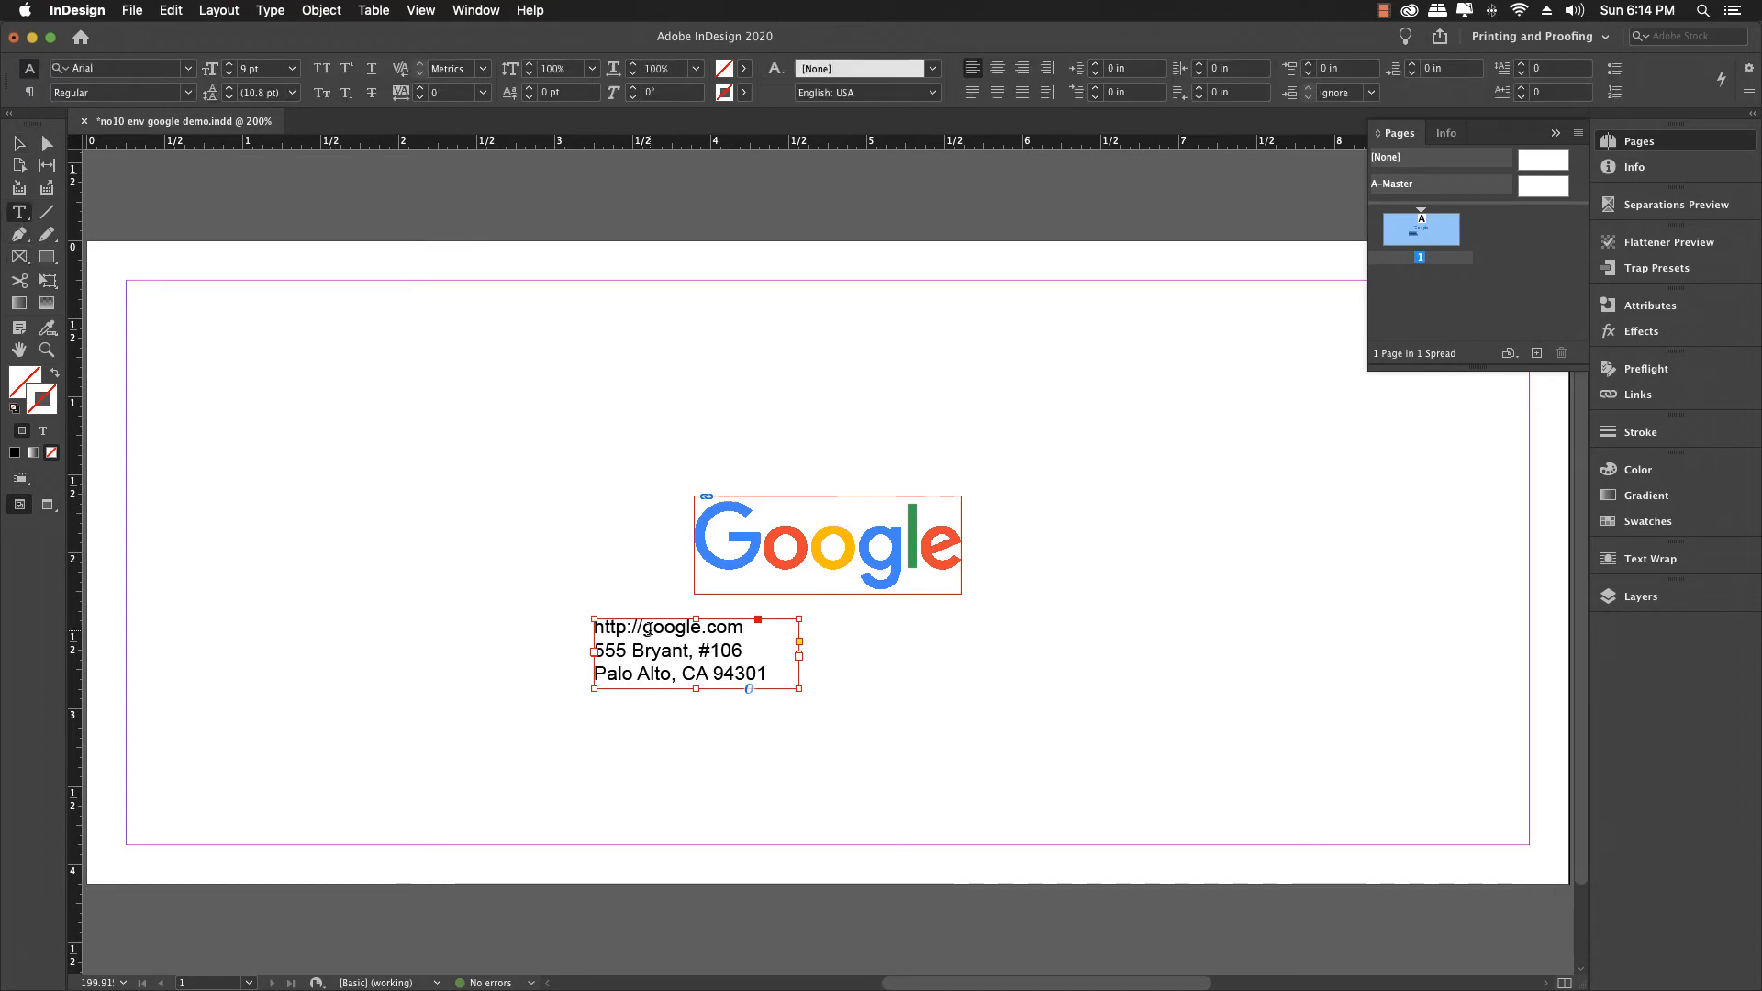
pyautogui.tripleClick(648, 630)
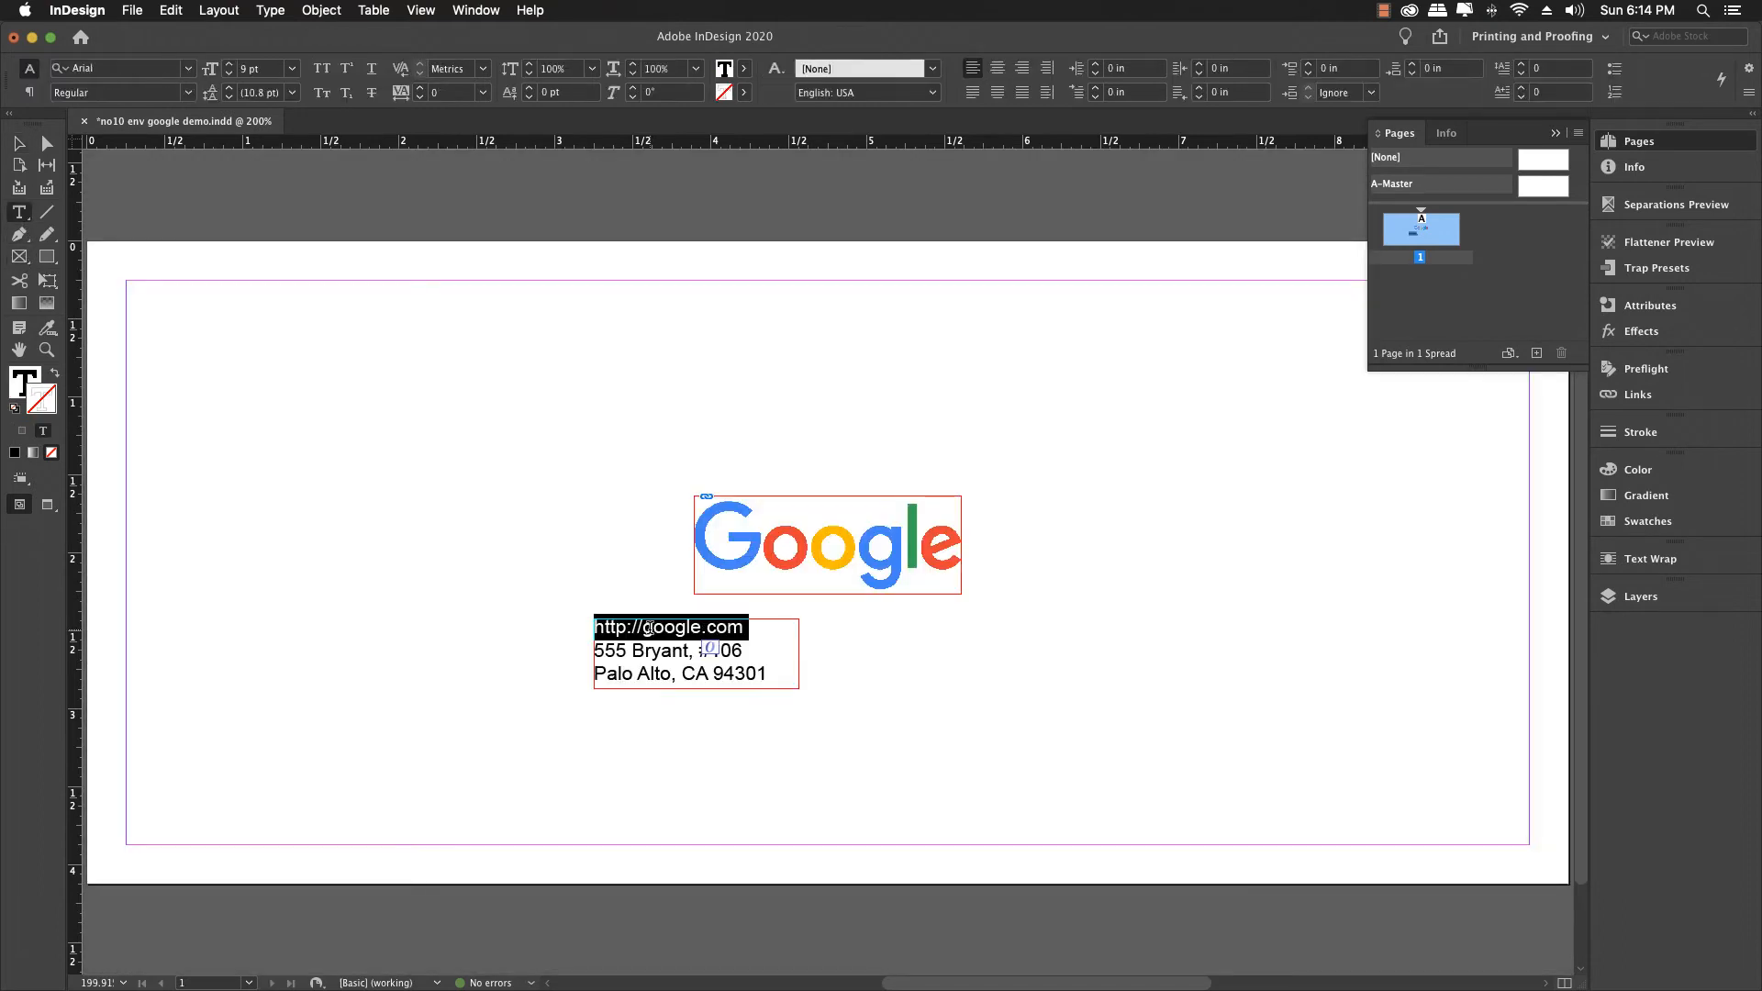
pyautogui.press('BackSpace')
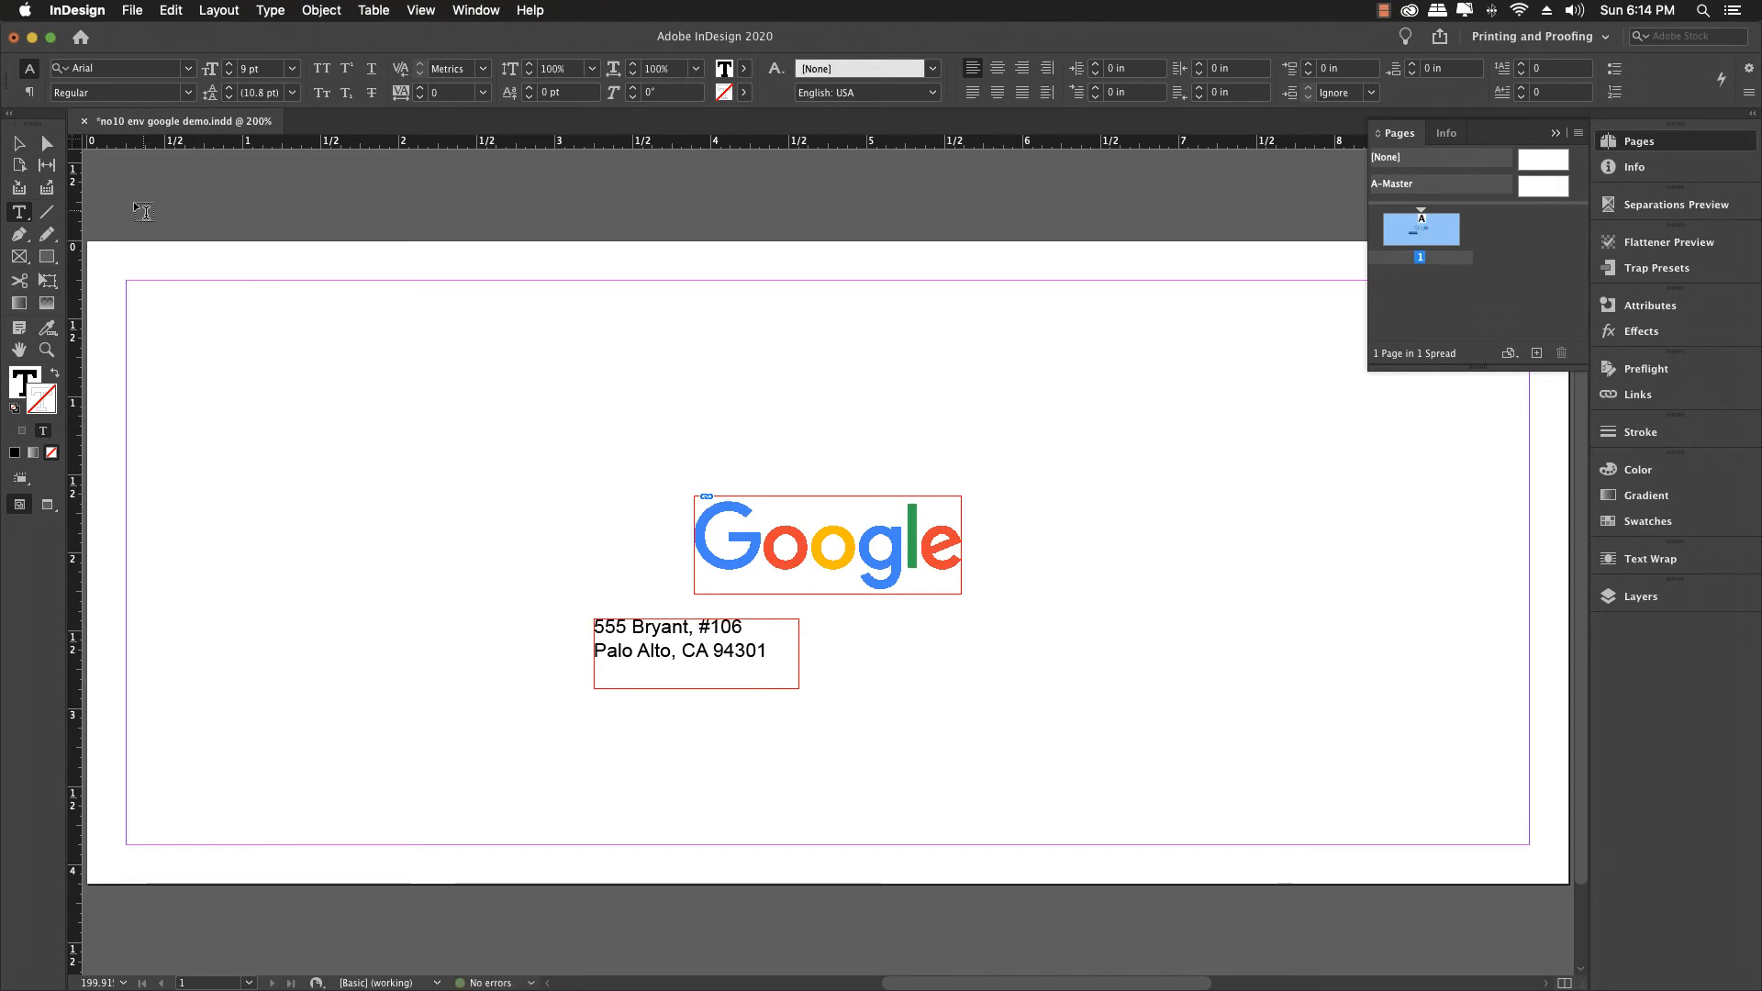
pyautogui.click(22, 145)
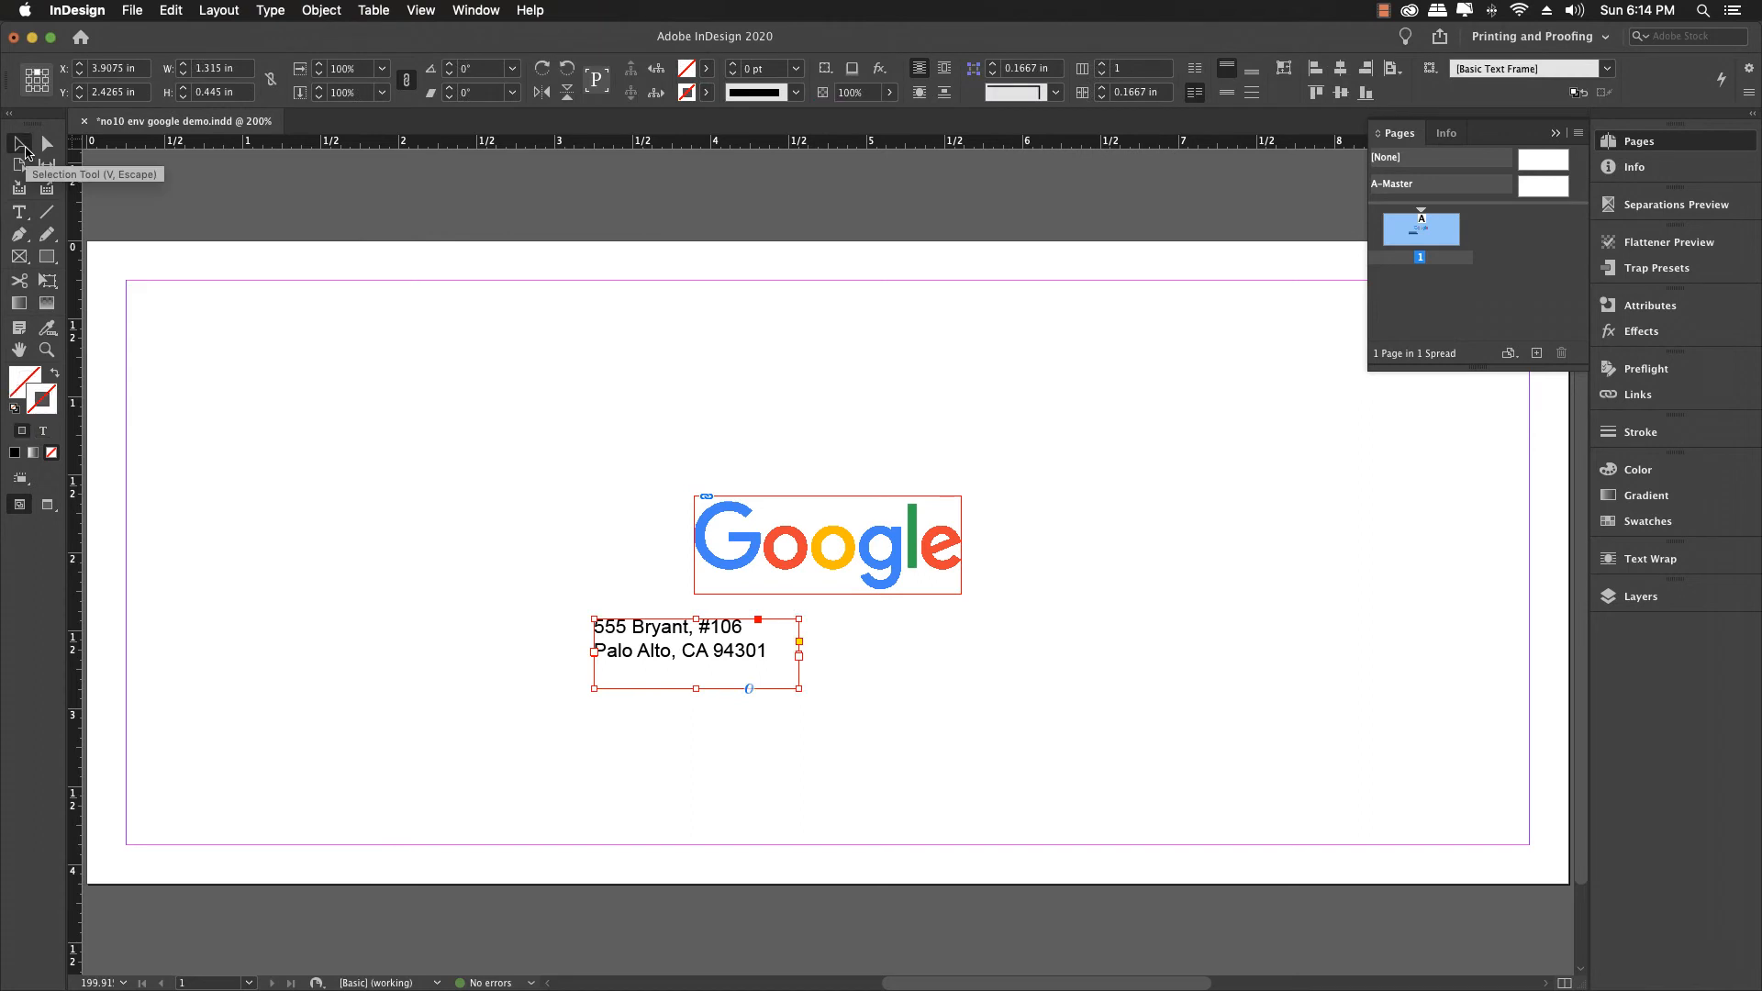
pyautogui.click(549, 444)
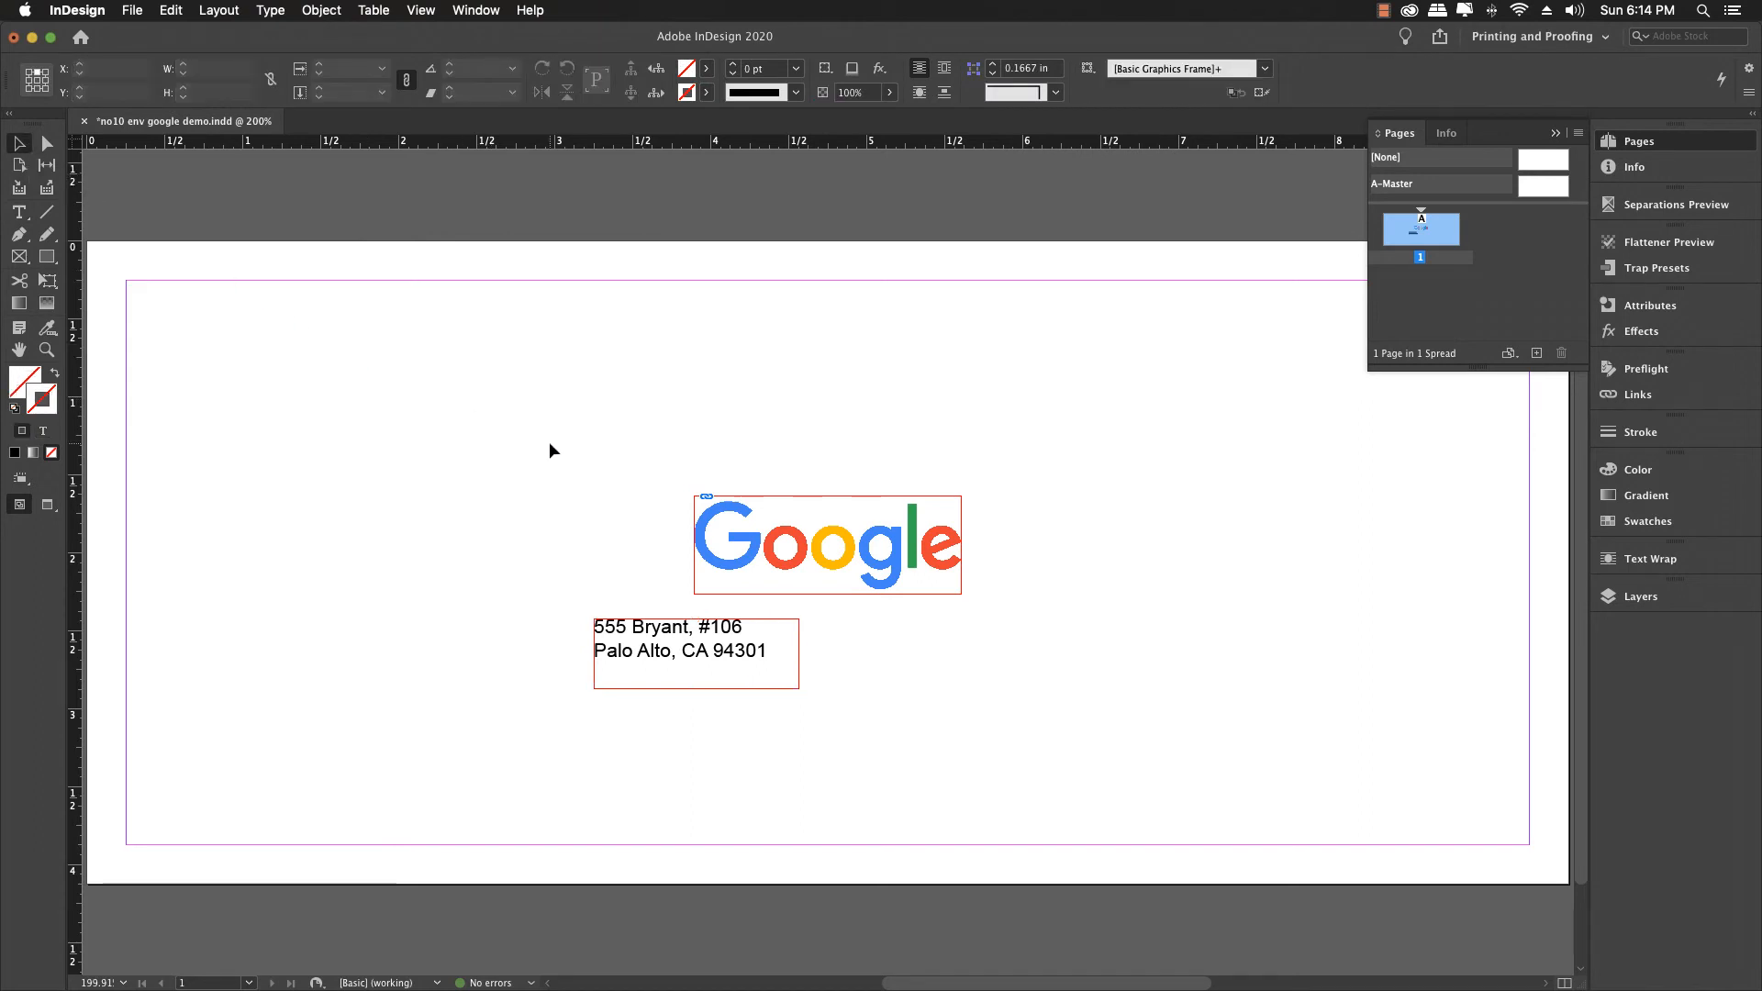
# Move the Google logo to the upper-left corner of the page margins and place the address frame directly beneath it, against the left margin.
pyautogui.click(848, 539)
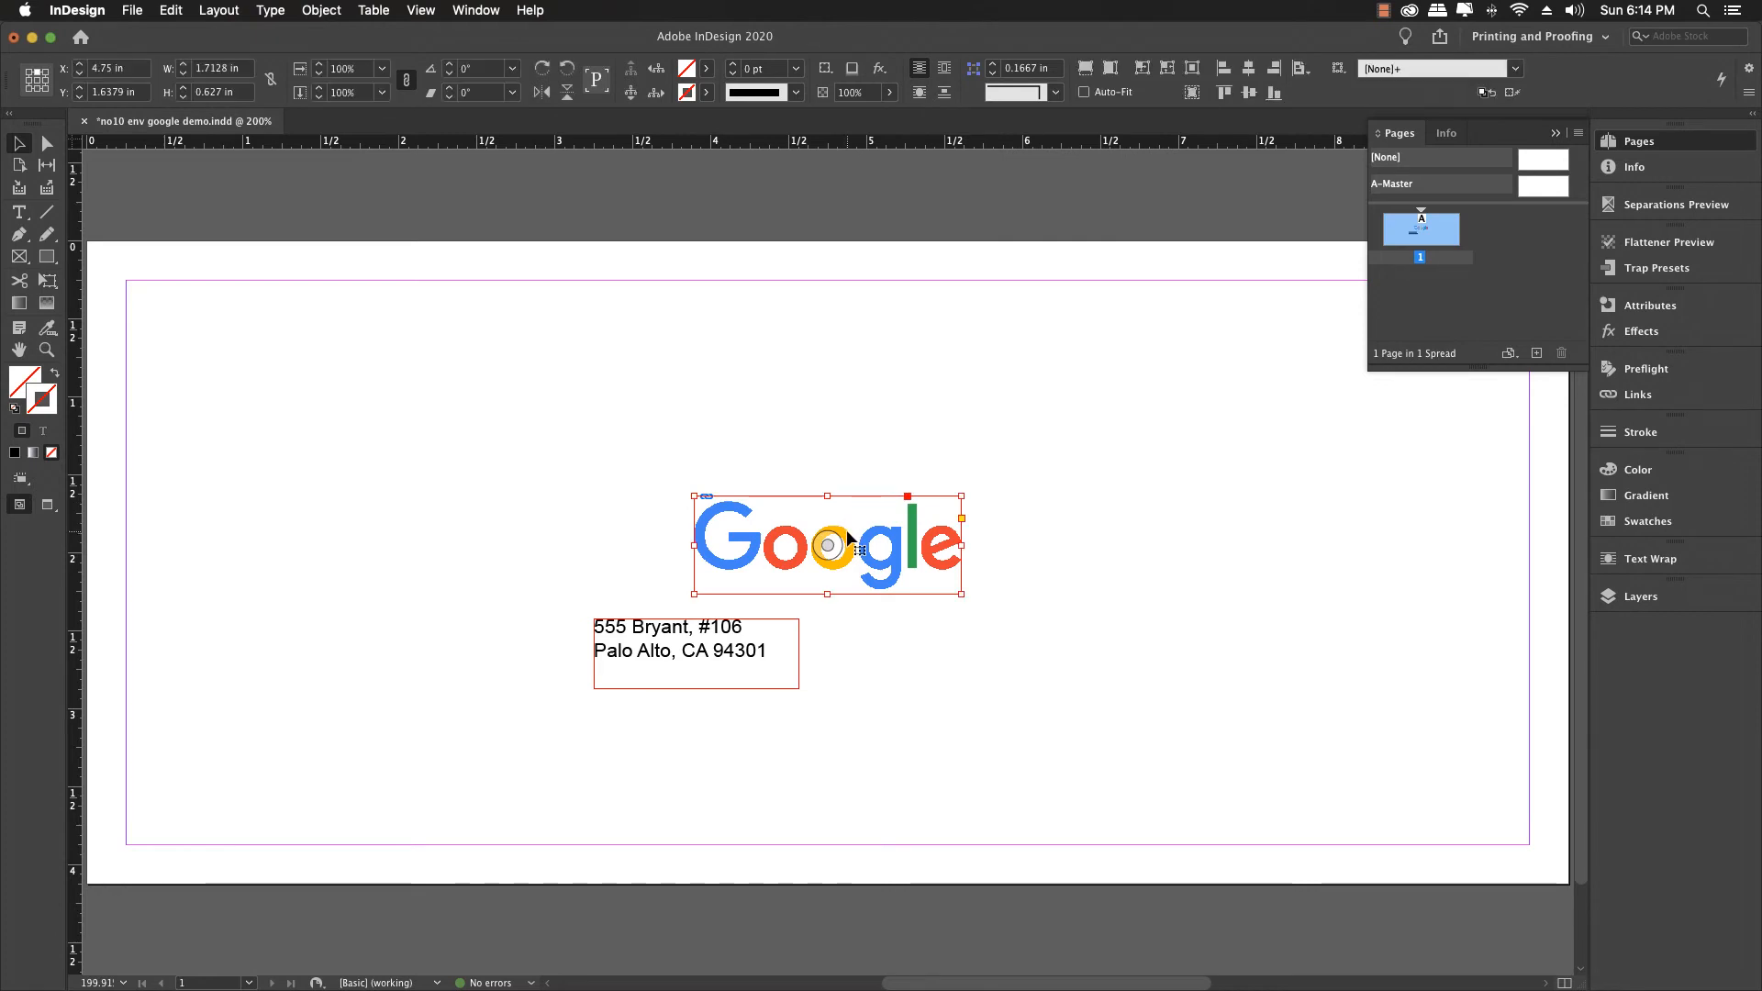
pyautogui.moveTo(848, 539); pyautogui.dragTo(280, 324)
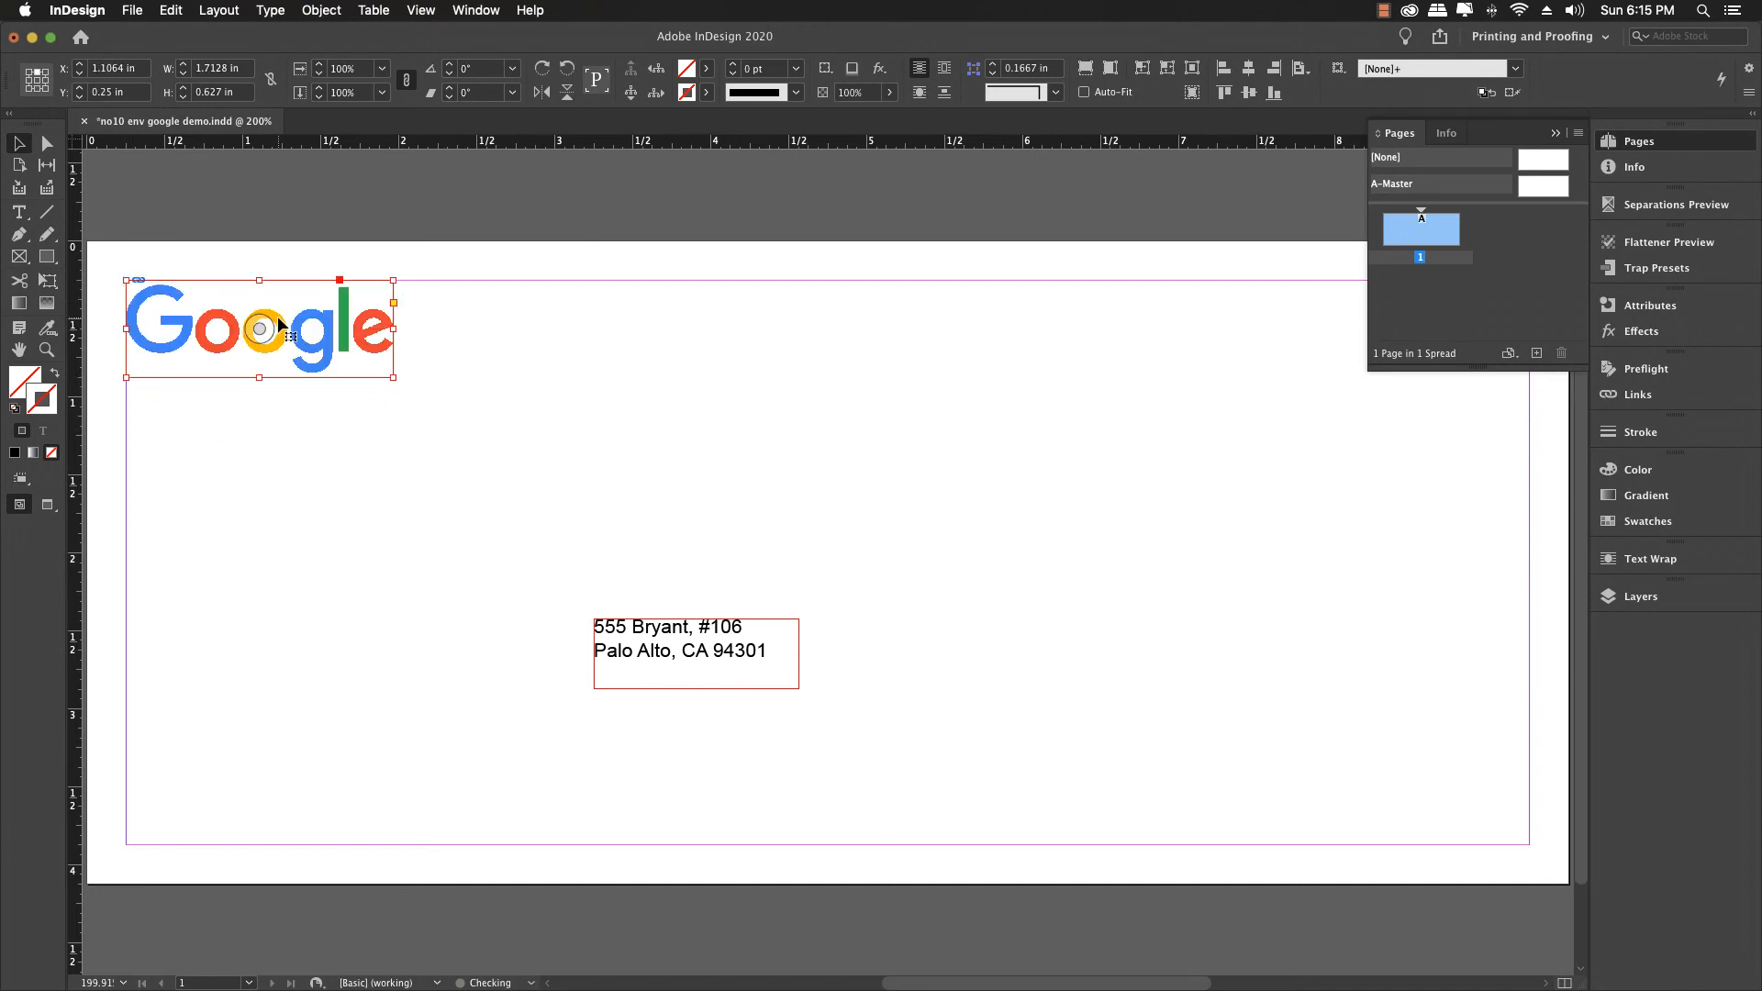
pyautogui.click(291, 448)
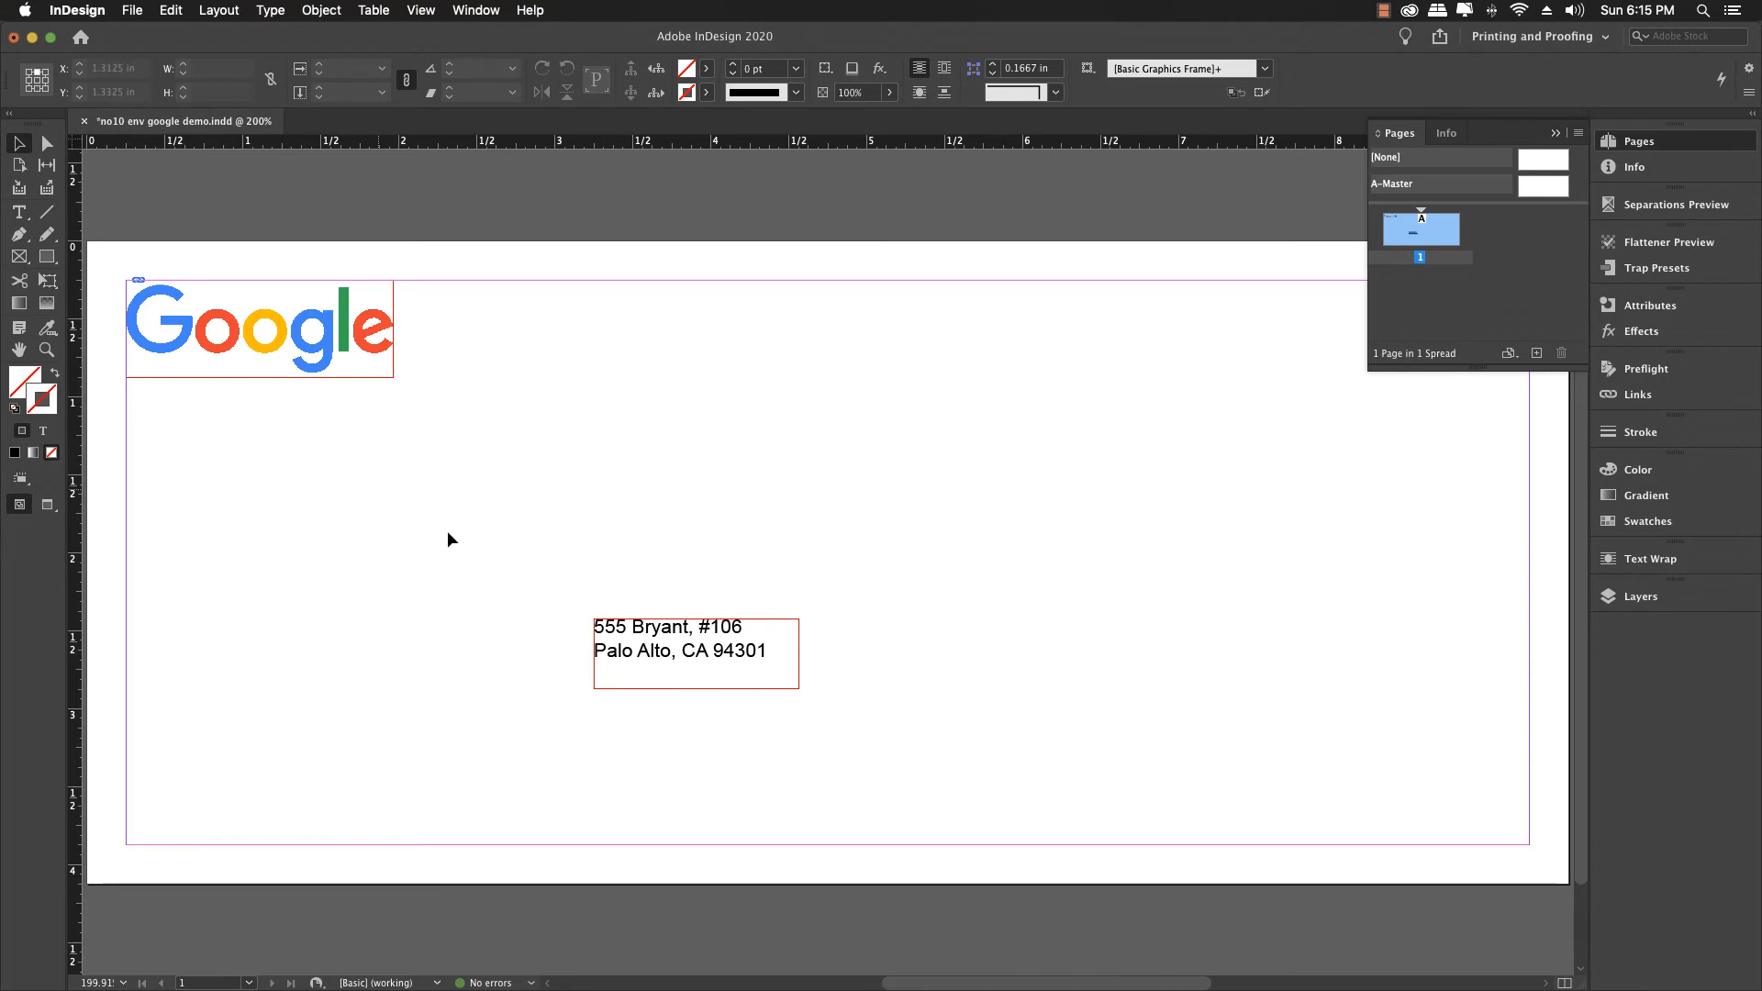
pyautogui.click(715, 654)
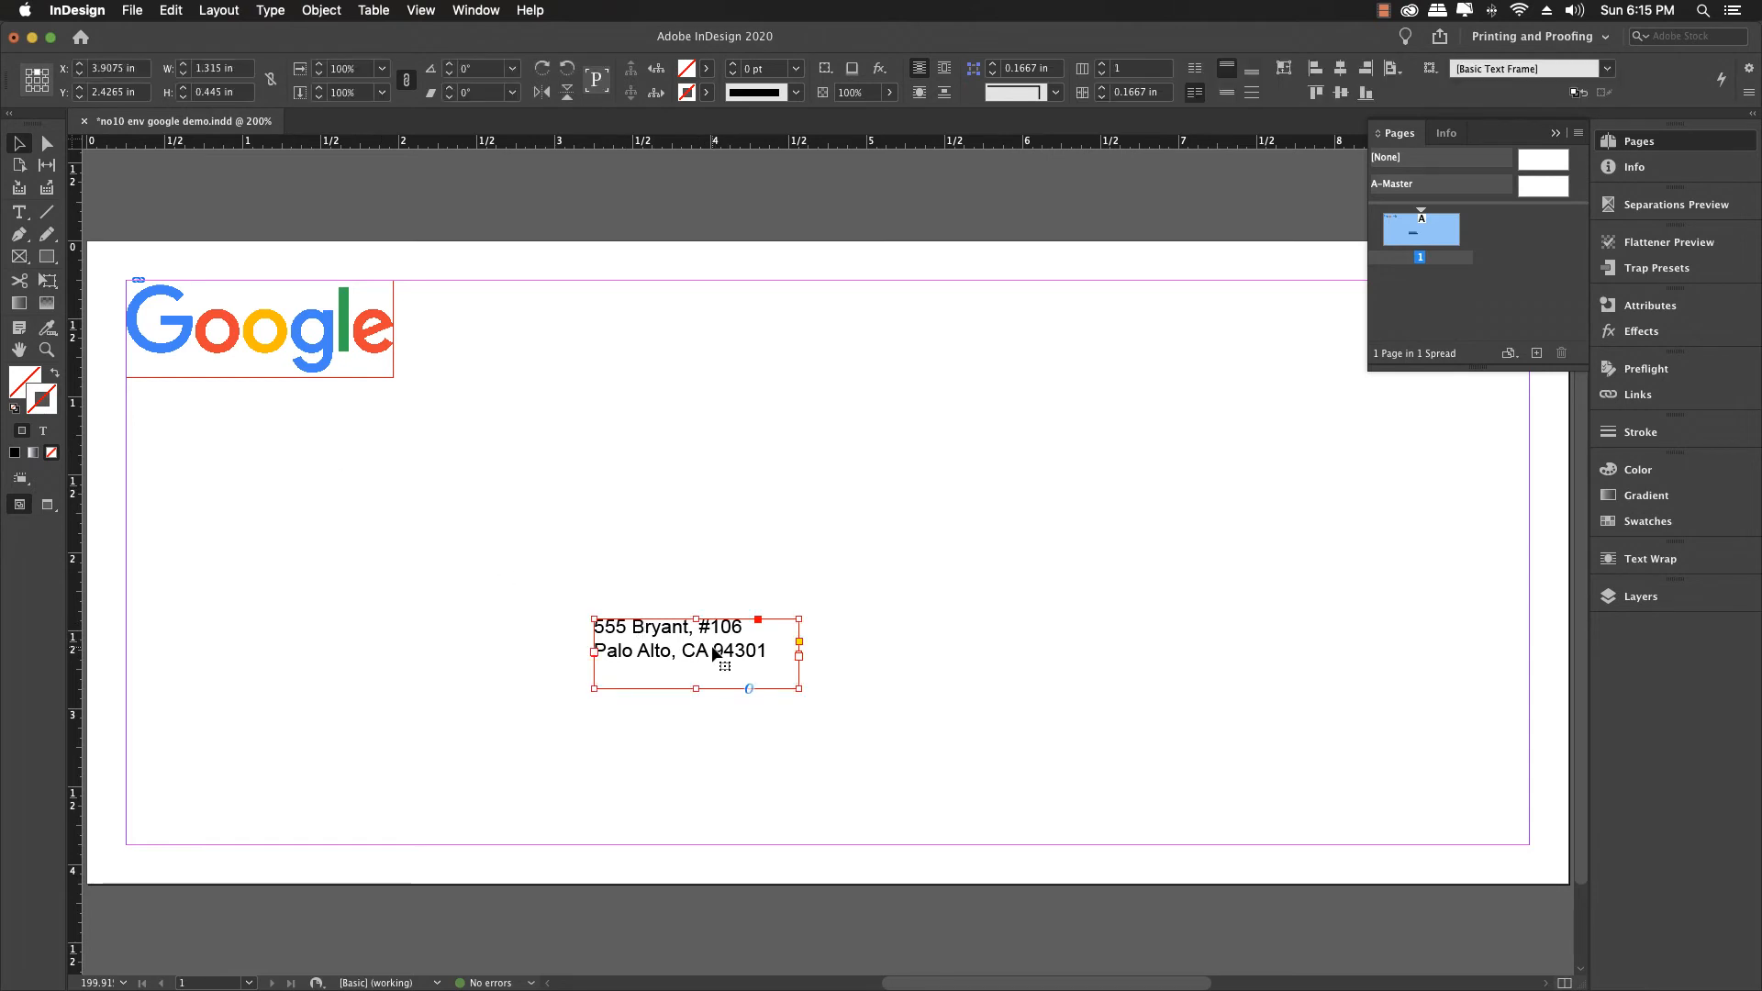
pyautogui.moveTo(715, 654); pyautogui.dragTo(249, 414)
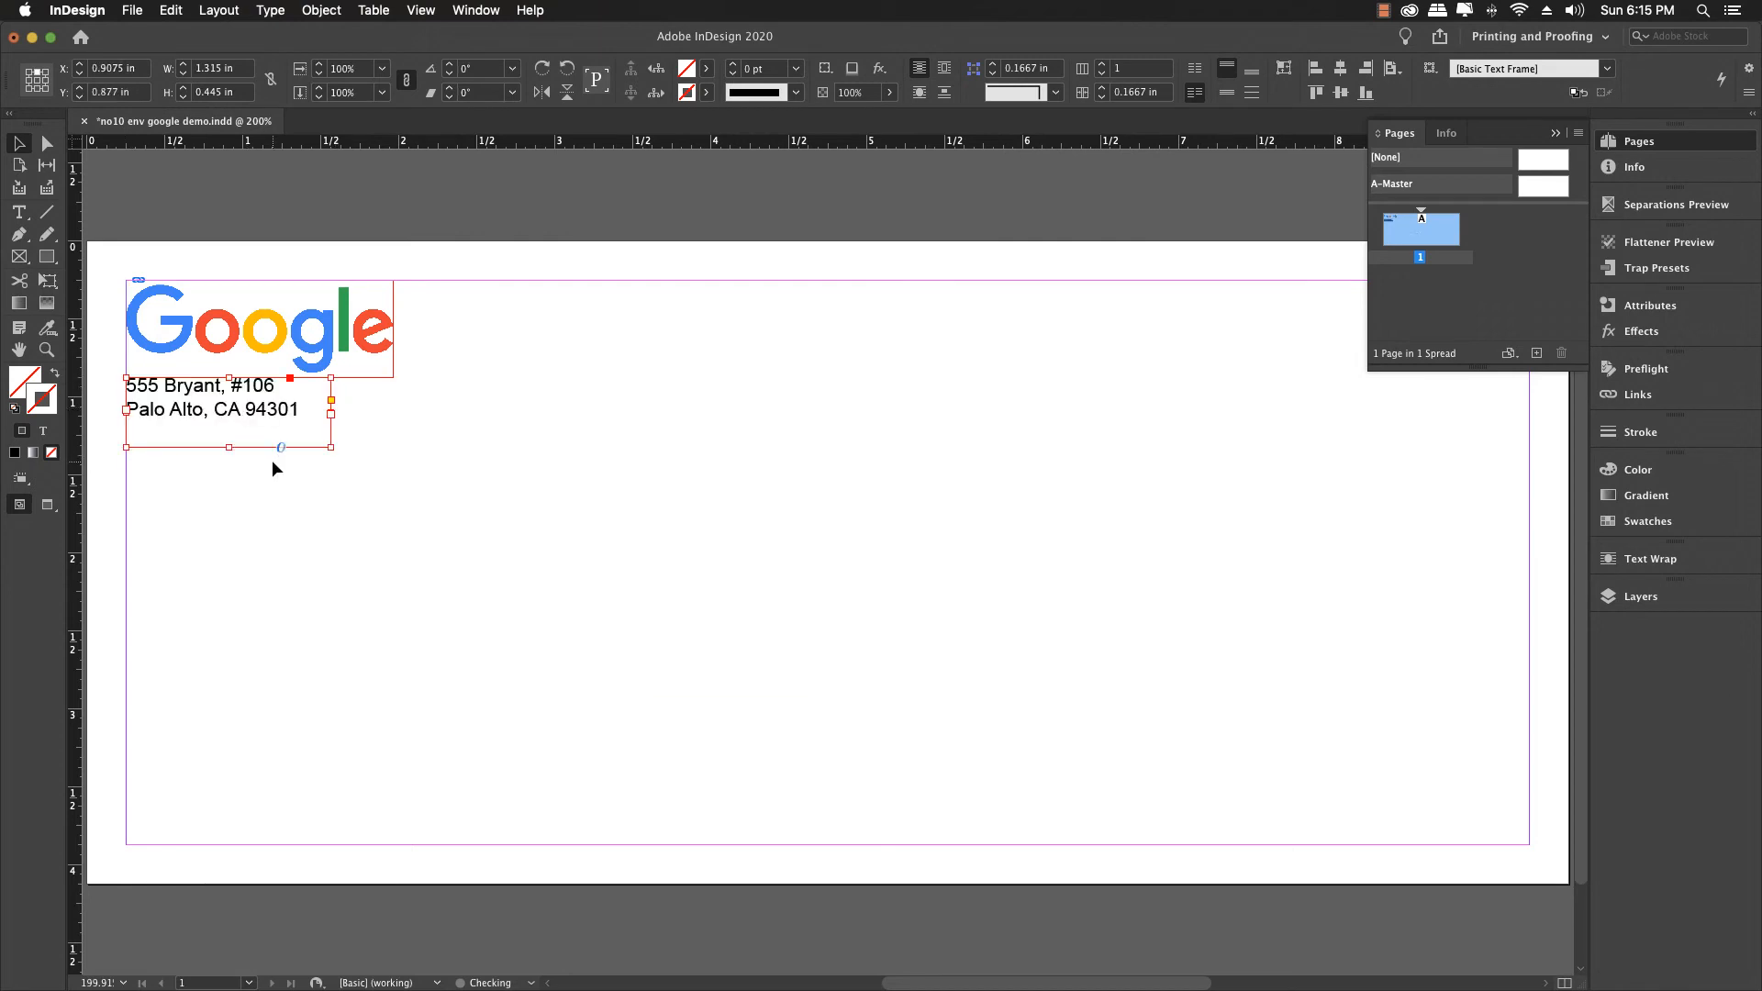
pyautogui.click(272, 459)
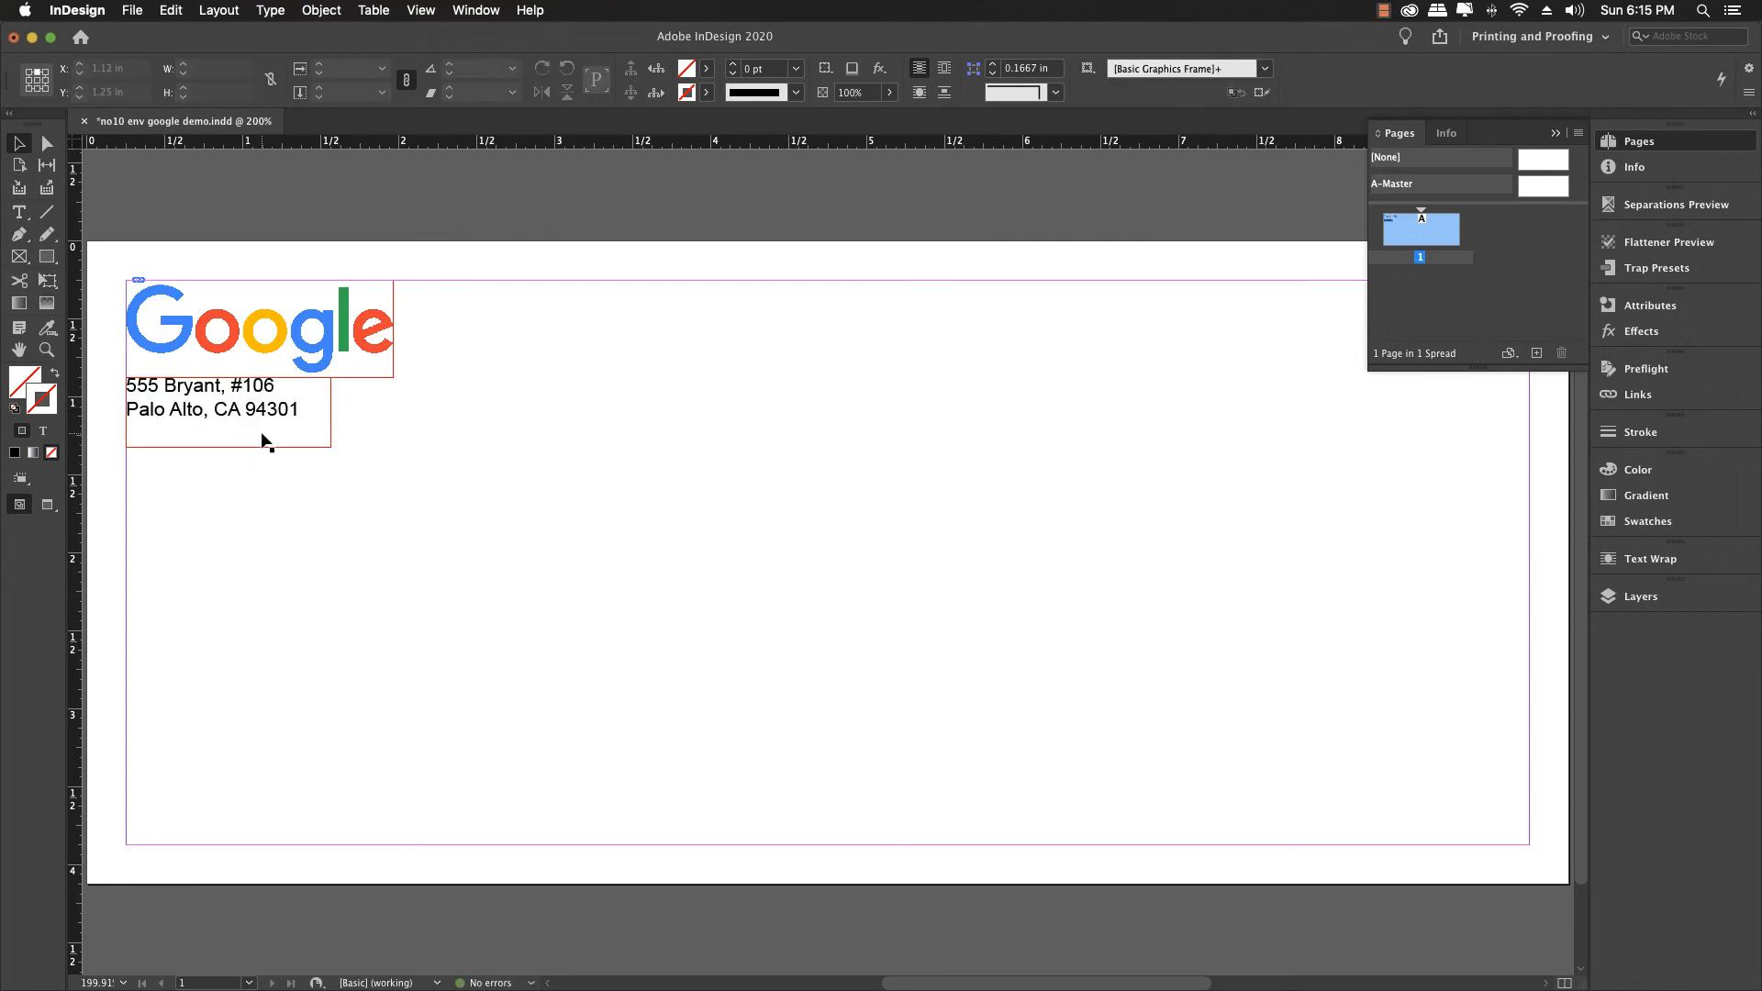
# Enlarge the address frame to about 2.39 × 0.54 in and join its two address lines into one, separated by a comma.
pyautogui.click(264, 441)
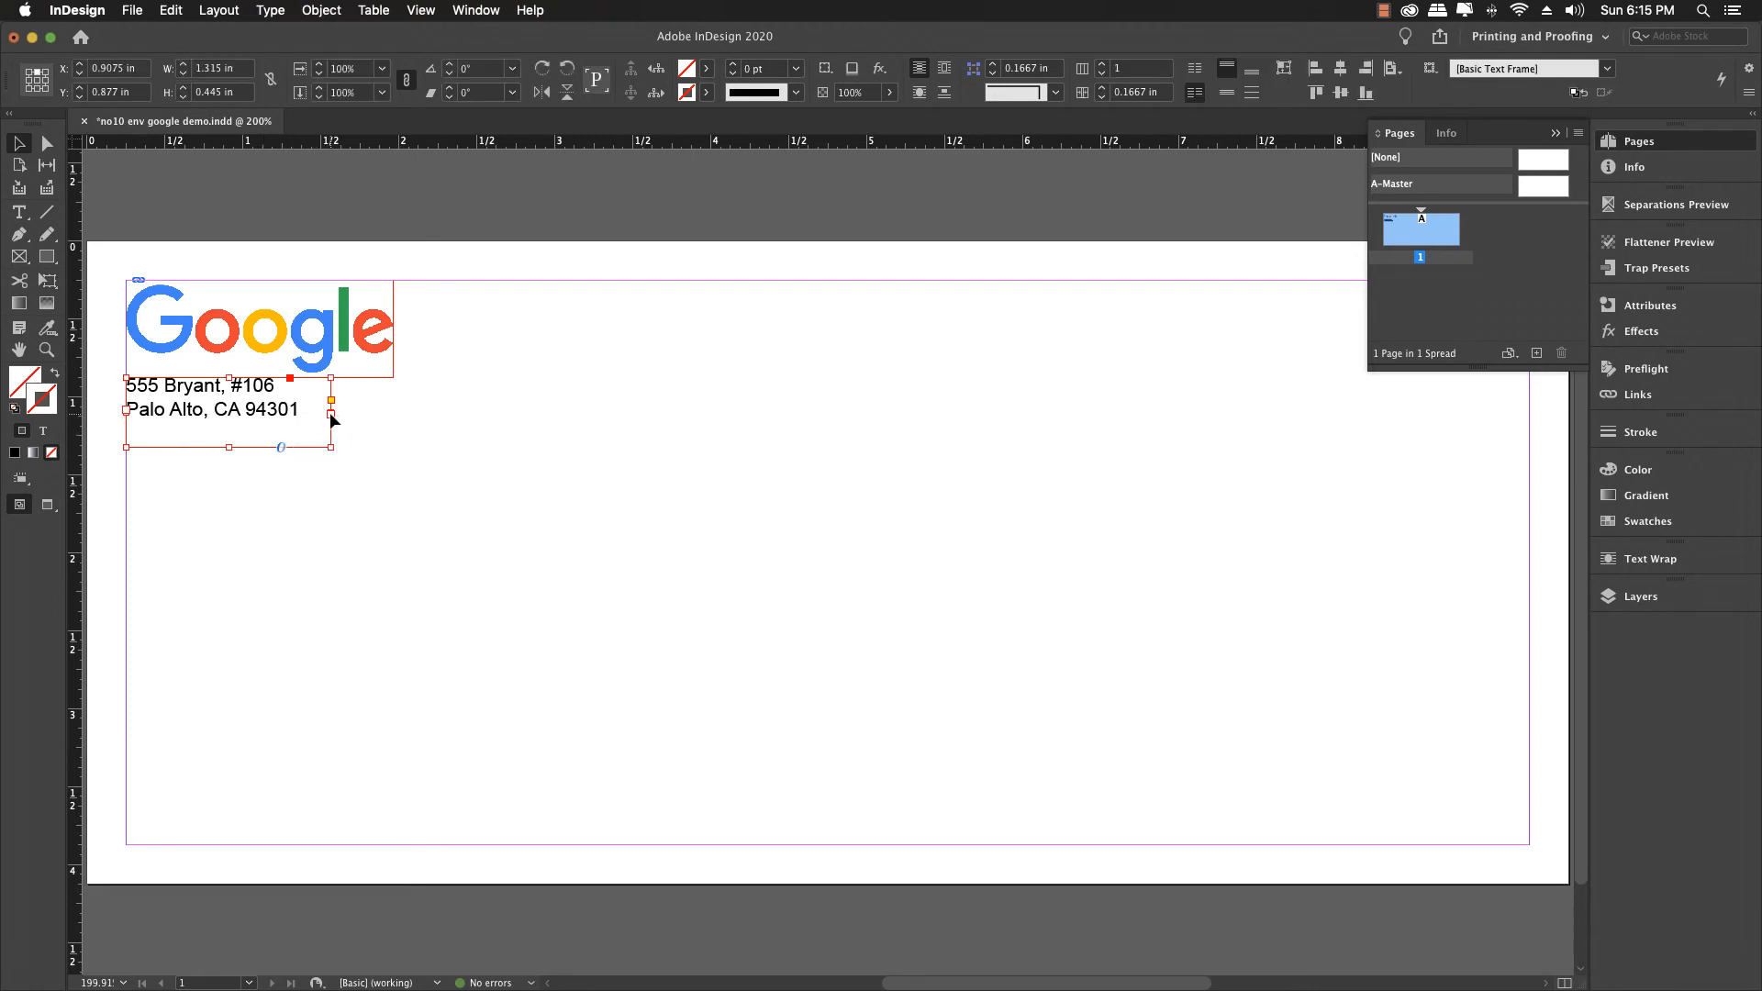
pyautogui.moveTo(331, 446); pyautogui.dragTo(499, 461)
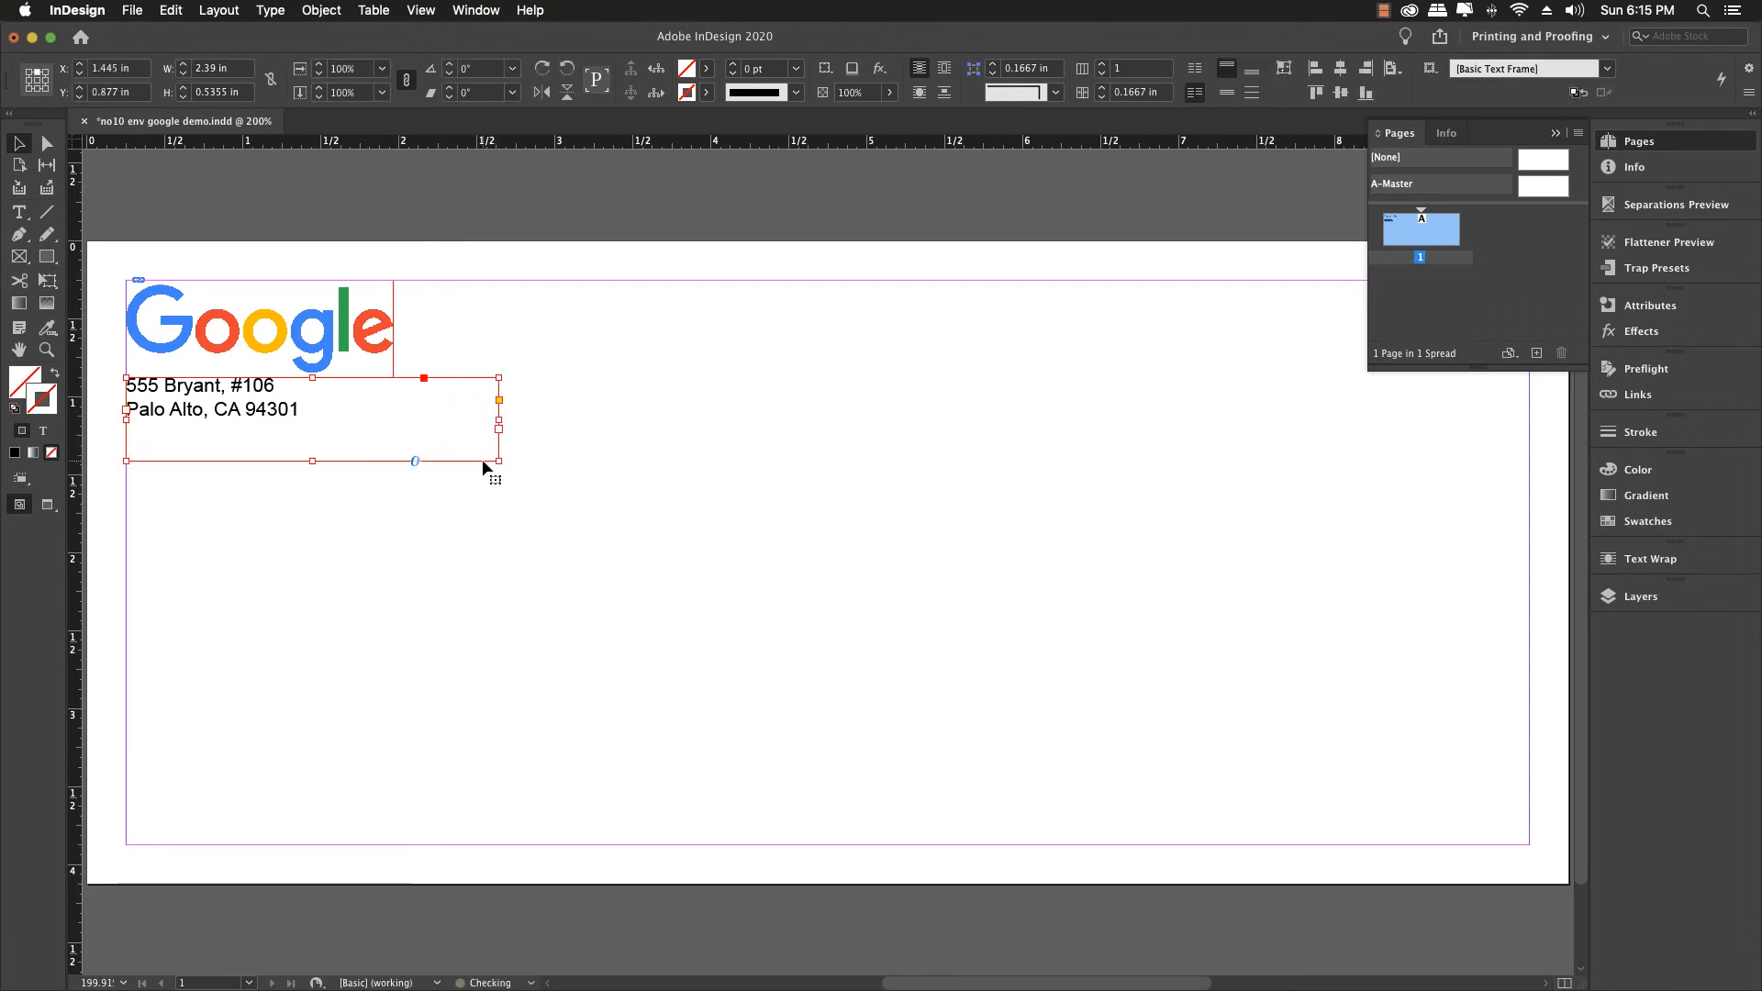
pyautogui.click(20, 213)
pyautogui.click(126, 417)
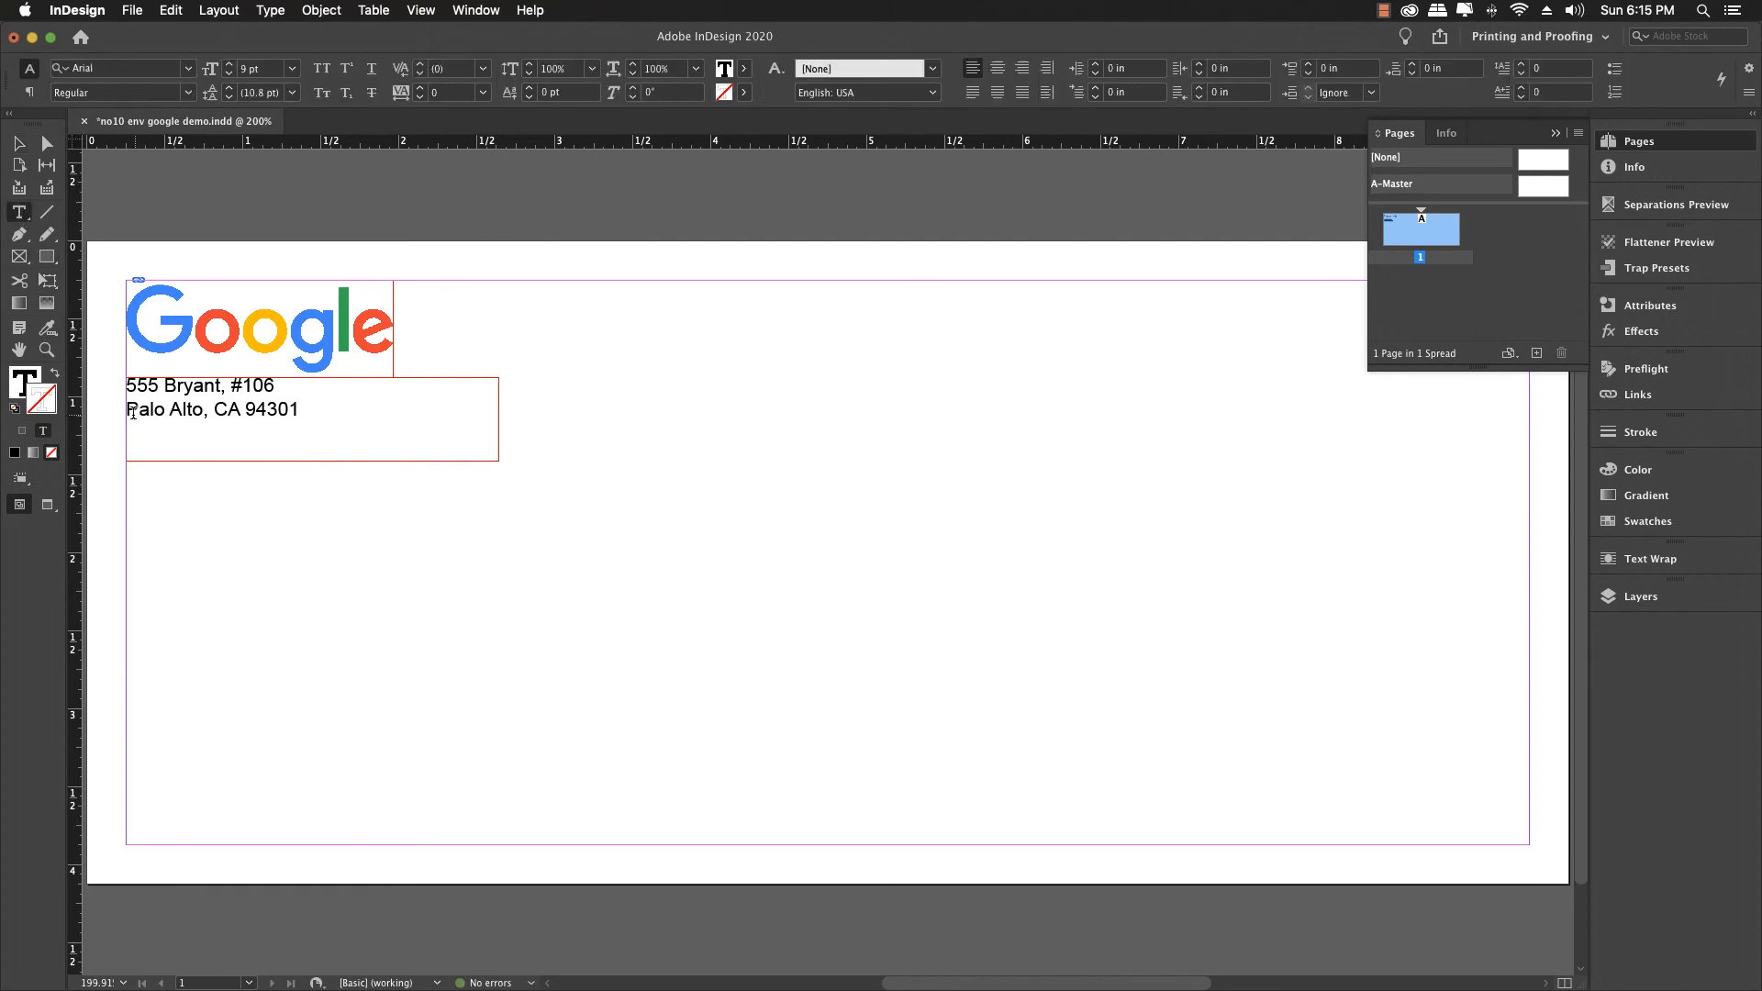
pyautogui.press('BackSpace')
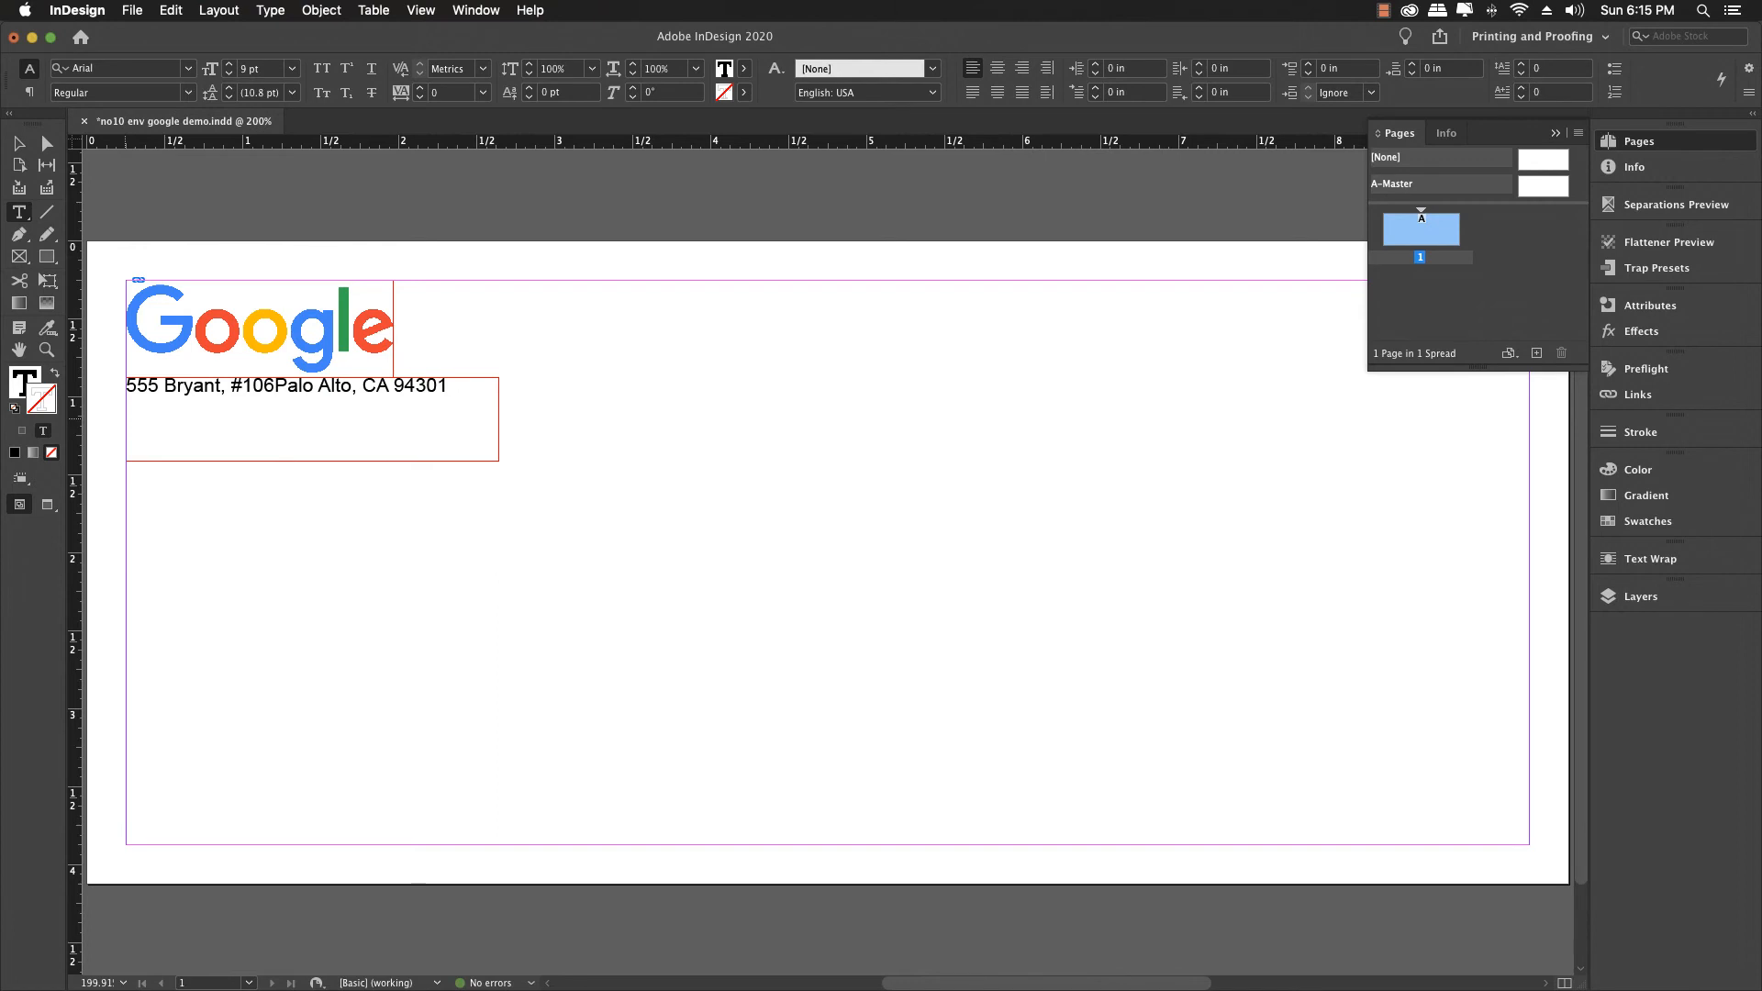
pyautogui.write(',')
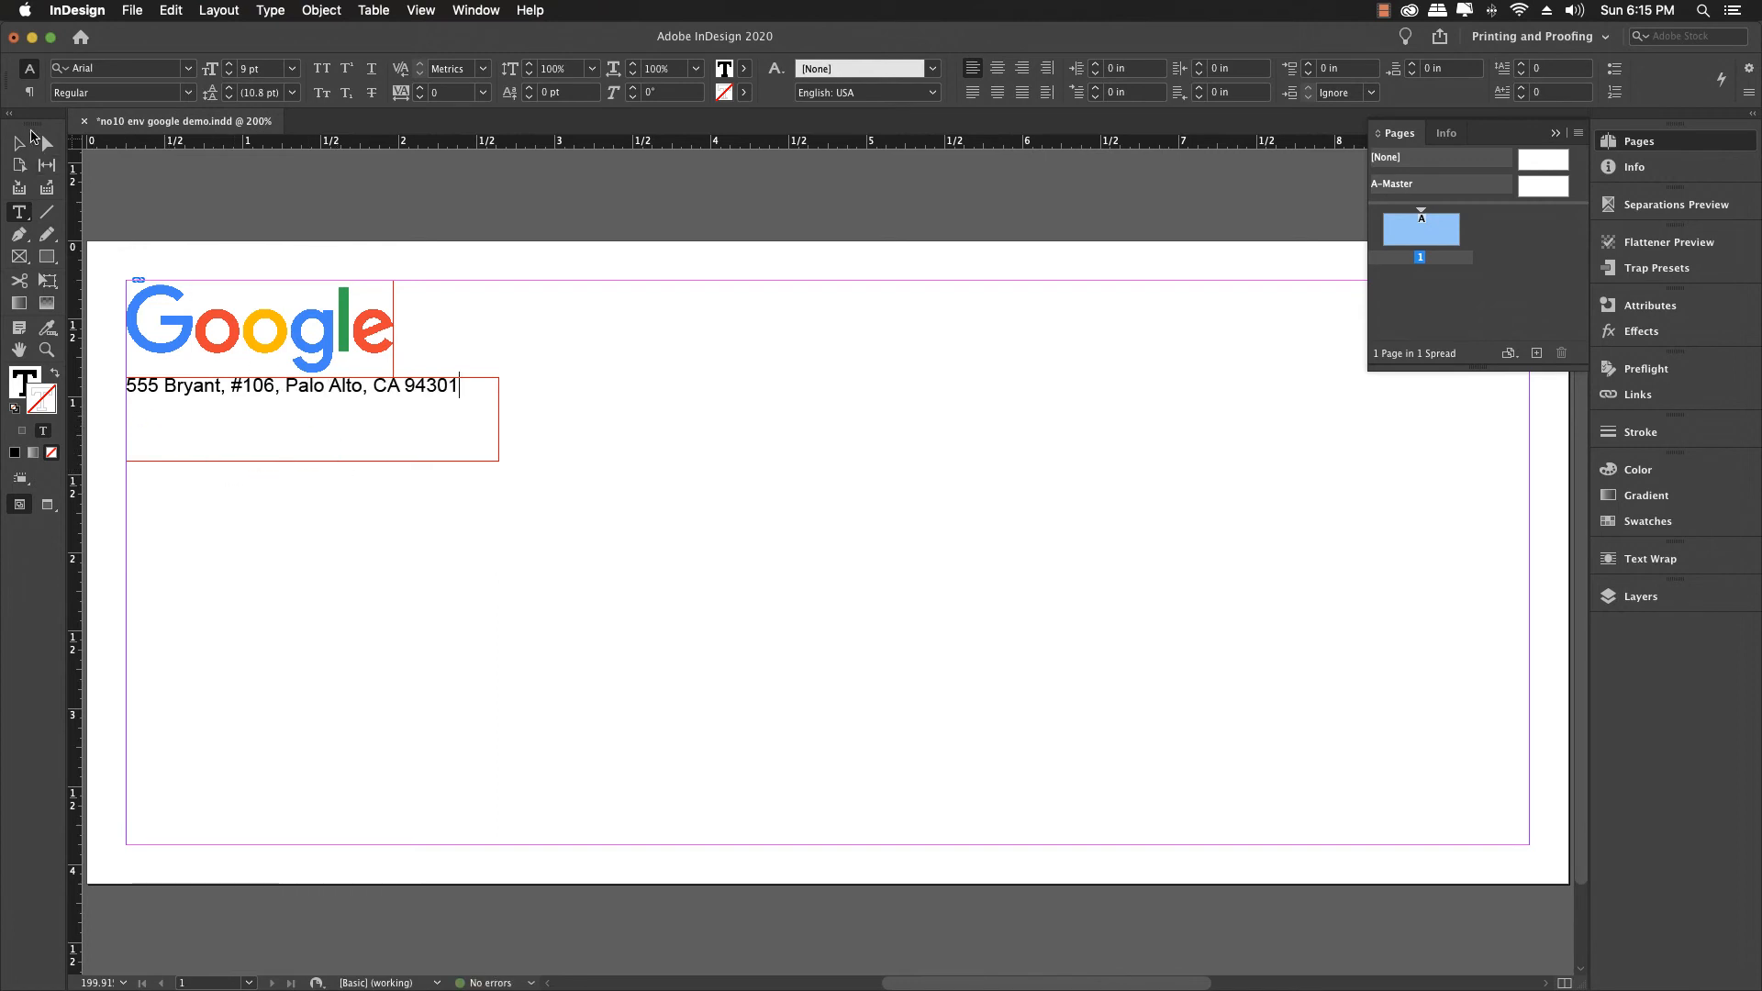
pyautogui.press('Escape')
pyautogui.click(404, 505)
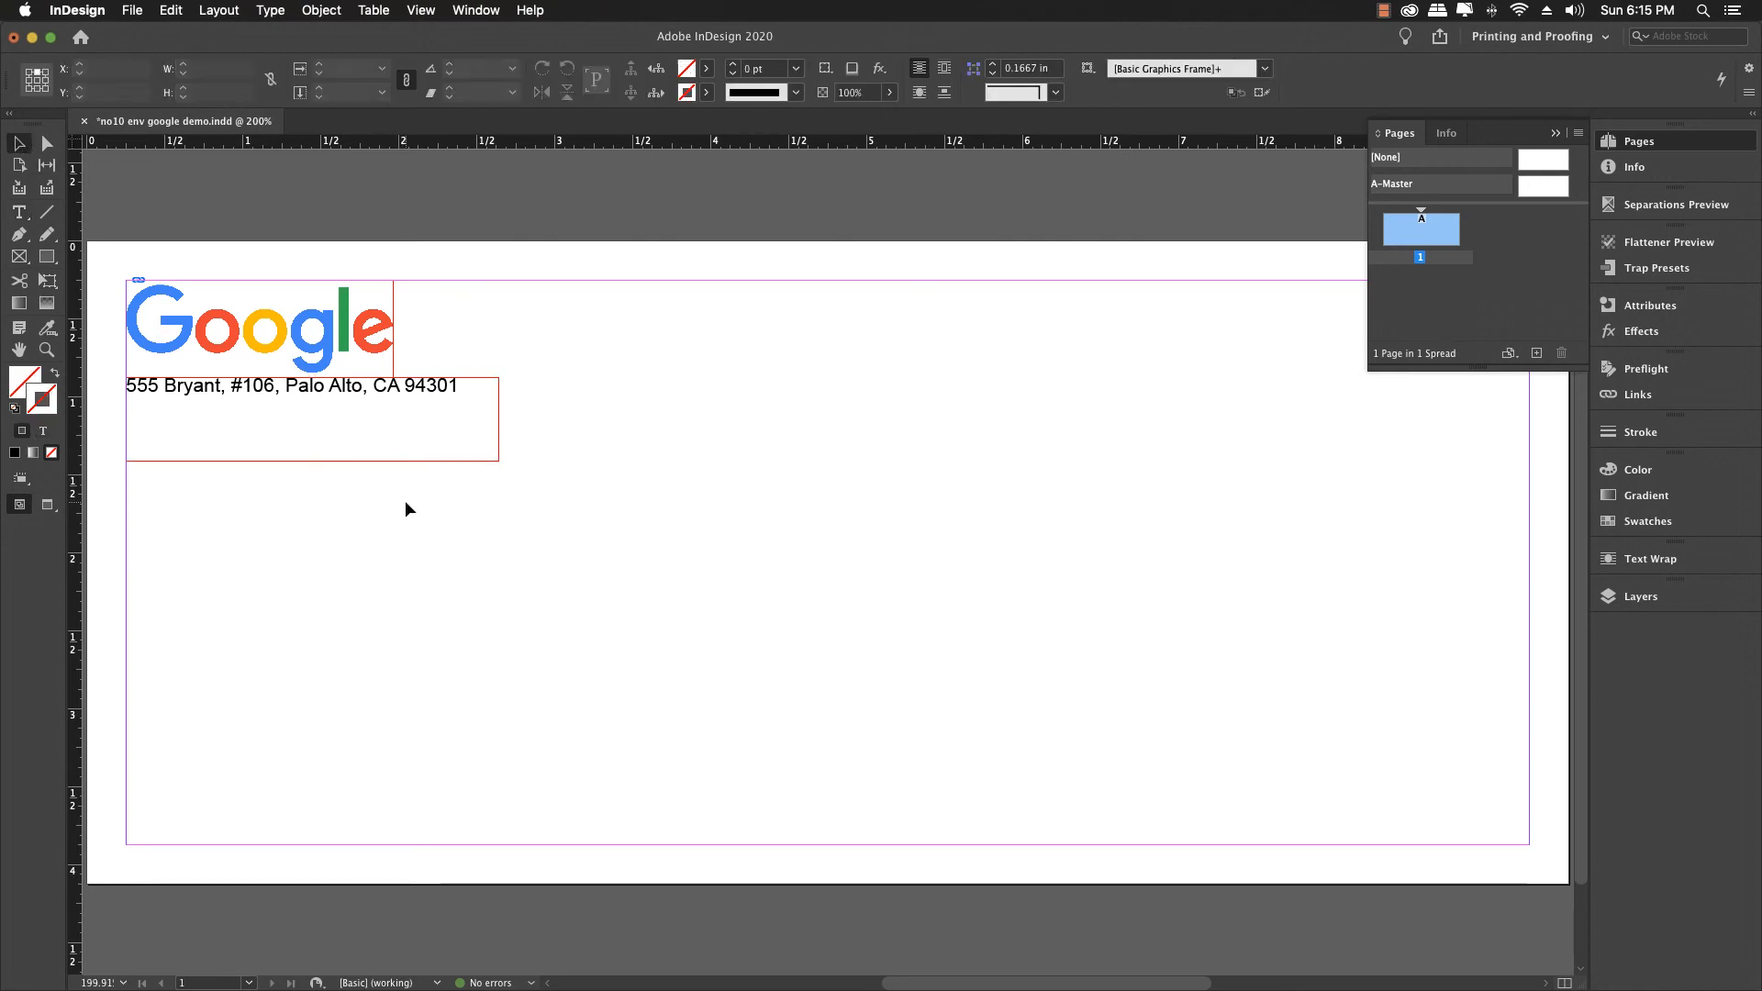
# Check the envelope in preview mode without margins and frame edges, comparing it with the normal view and ending in preview.
pyautogui.press('w')
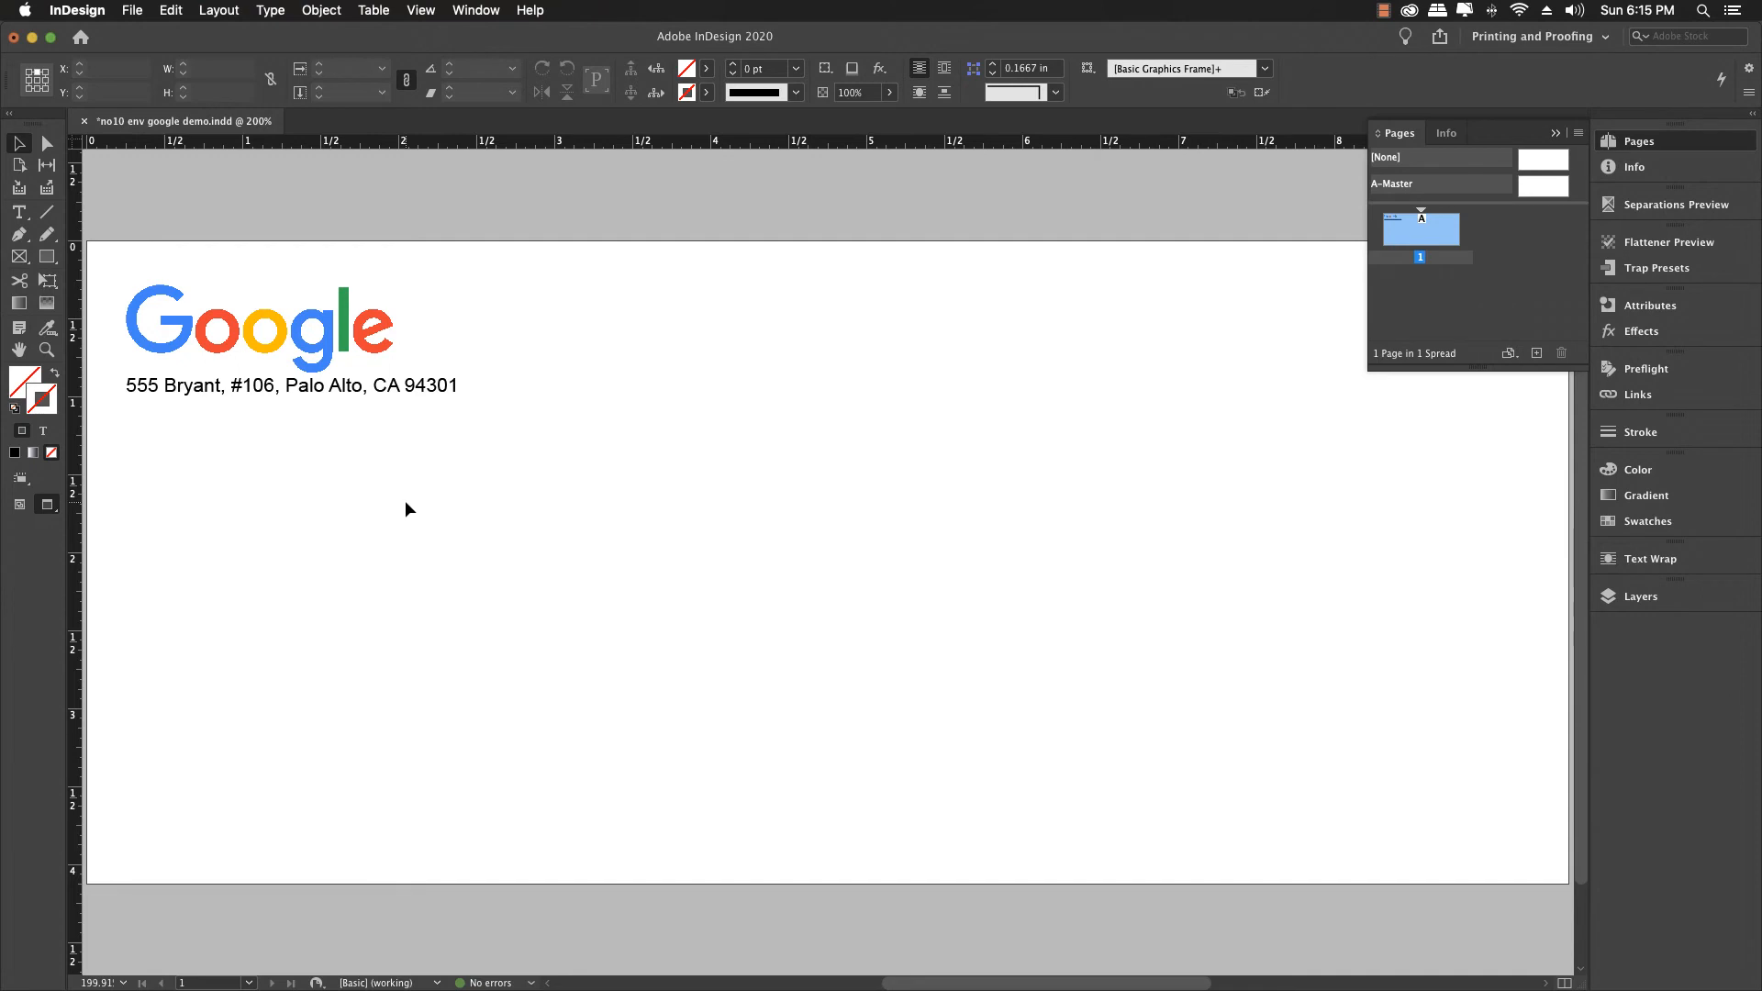
pyautogui.press('w')
pyautogui.press('w')
pyautogui.press('w')
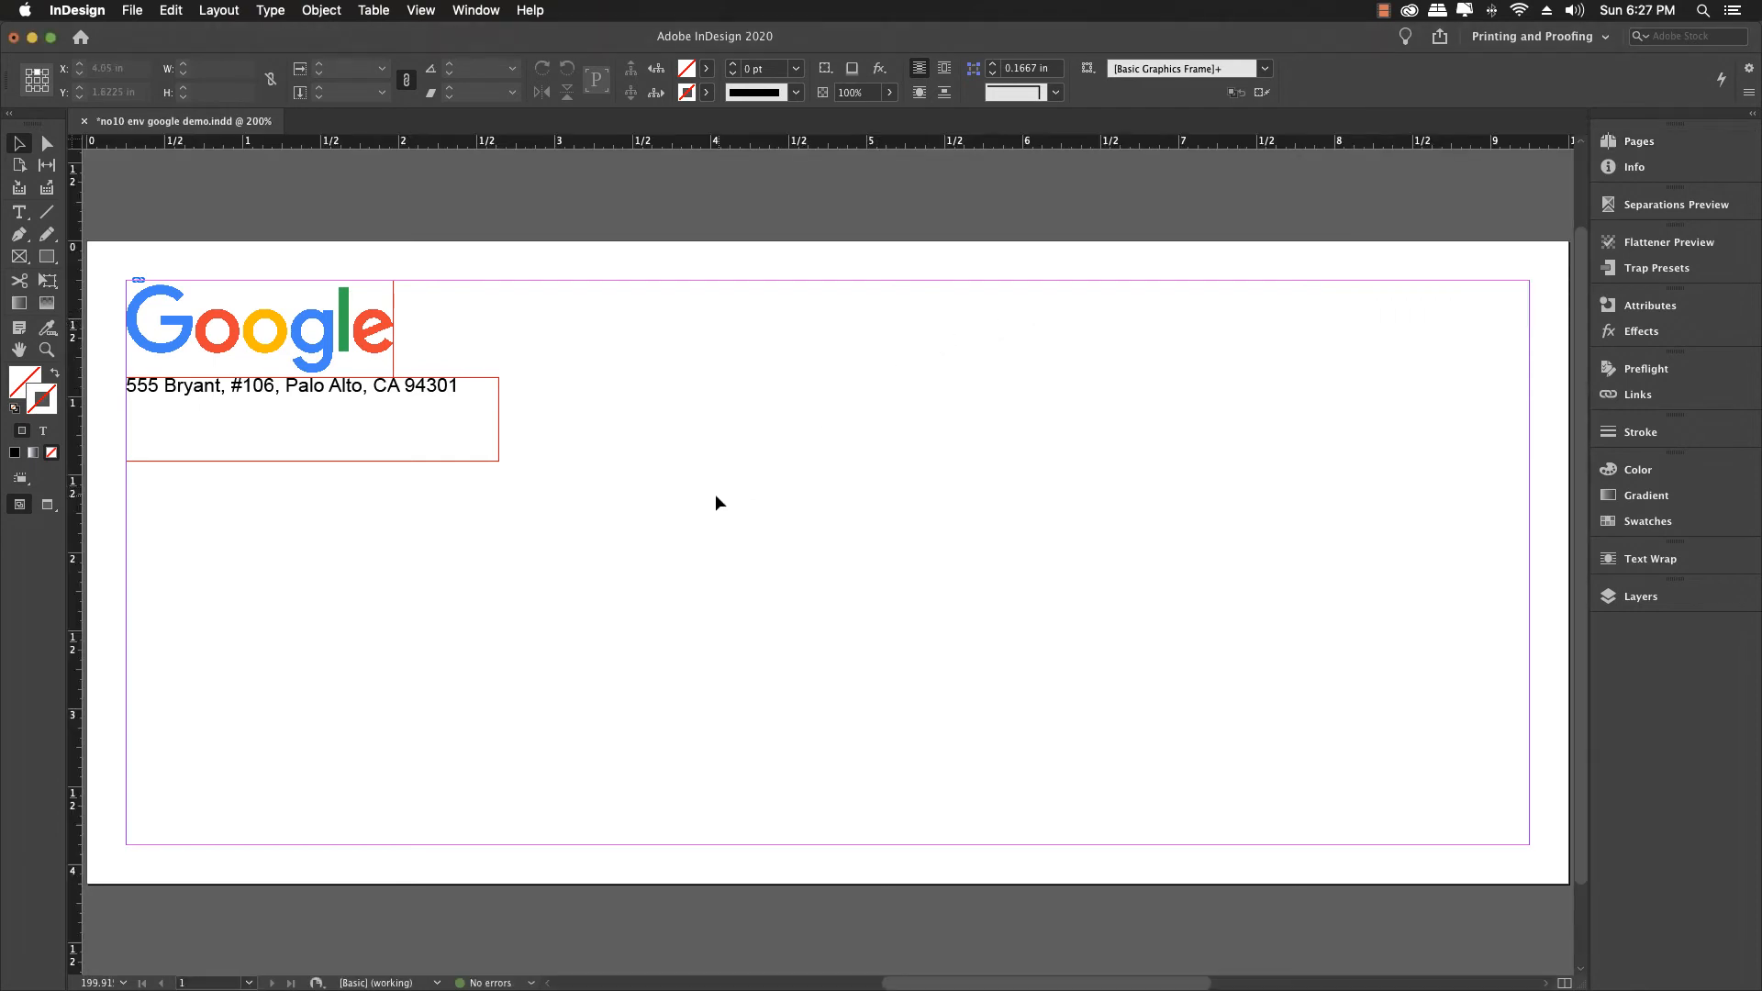
pyautogui.press('w')
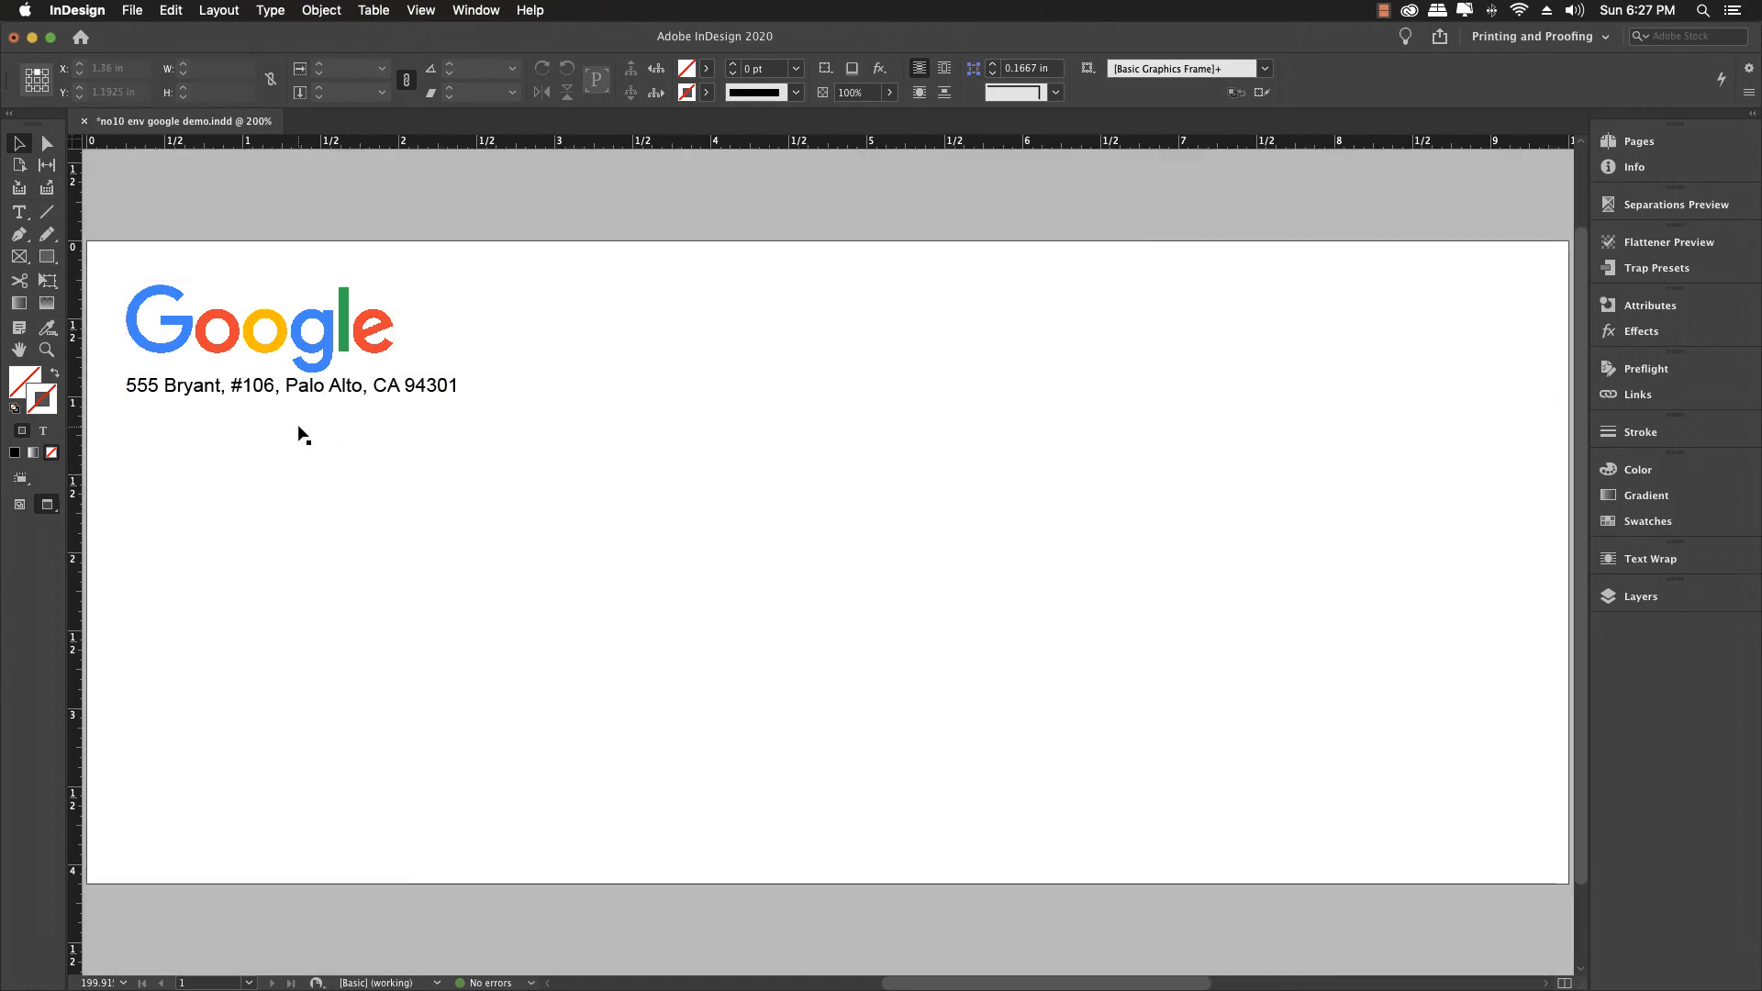
# Nudge the address frame down slightly to Y 0.9186 in to leave more space below the logo, and deselect it.
pyautogui.click(285, 398)
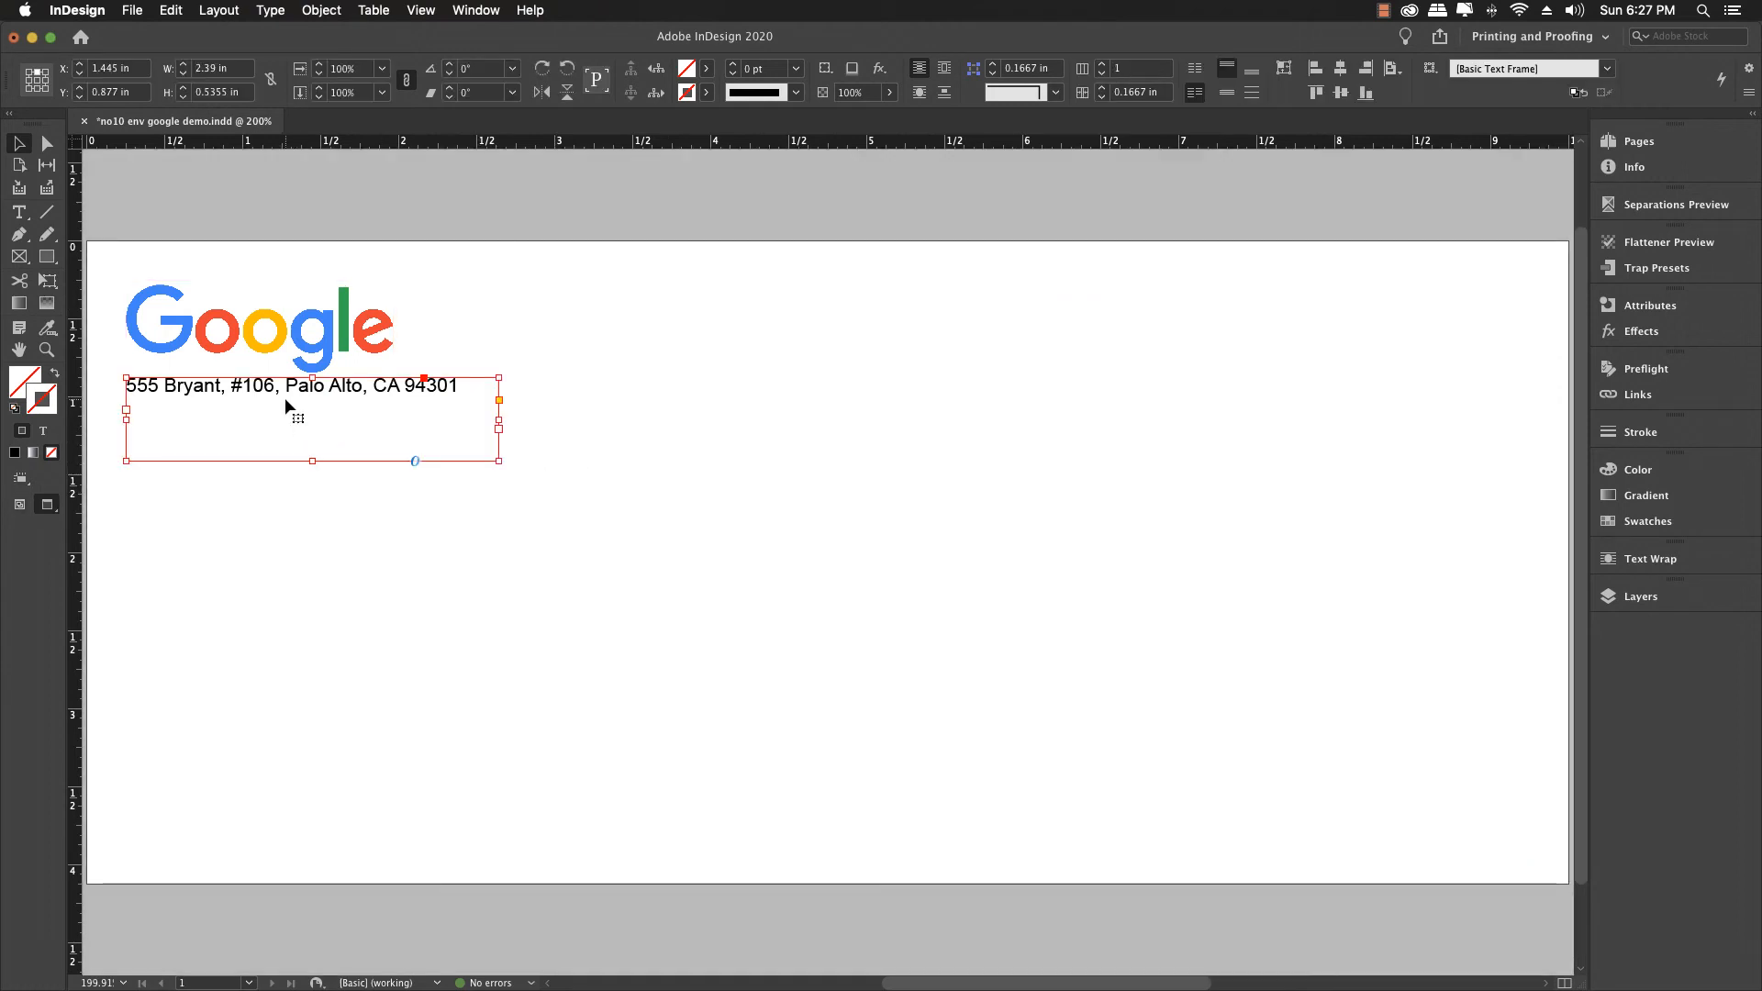
pyautogui.press('Down')
pyautogui.press('Down')
pyautogui.press('Down')
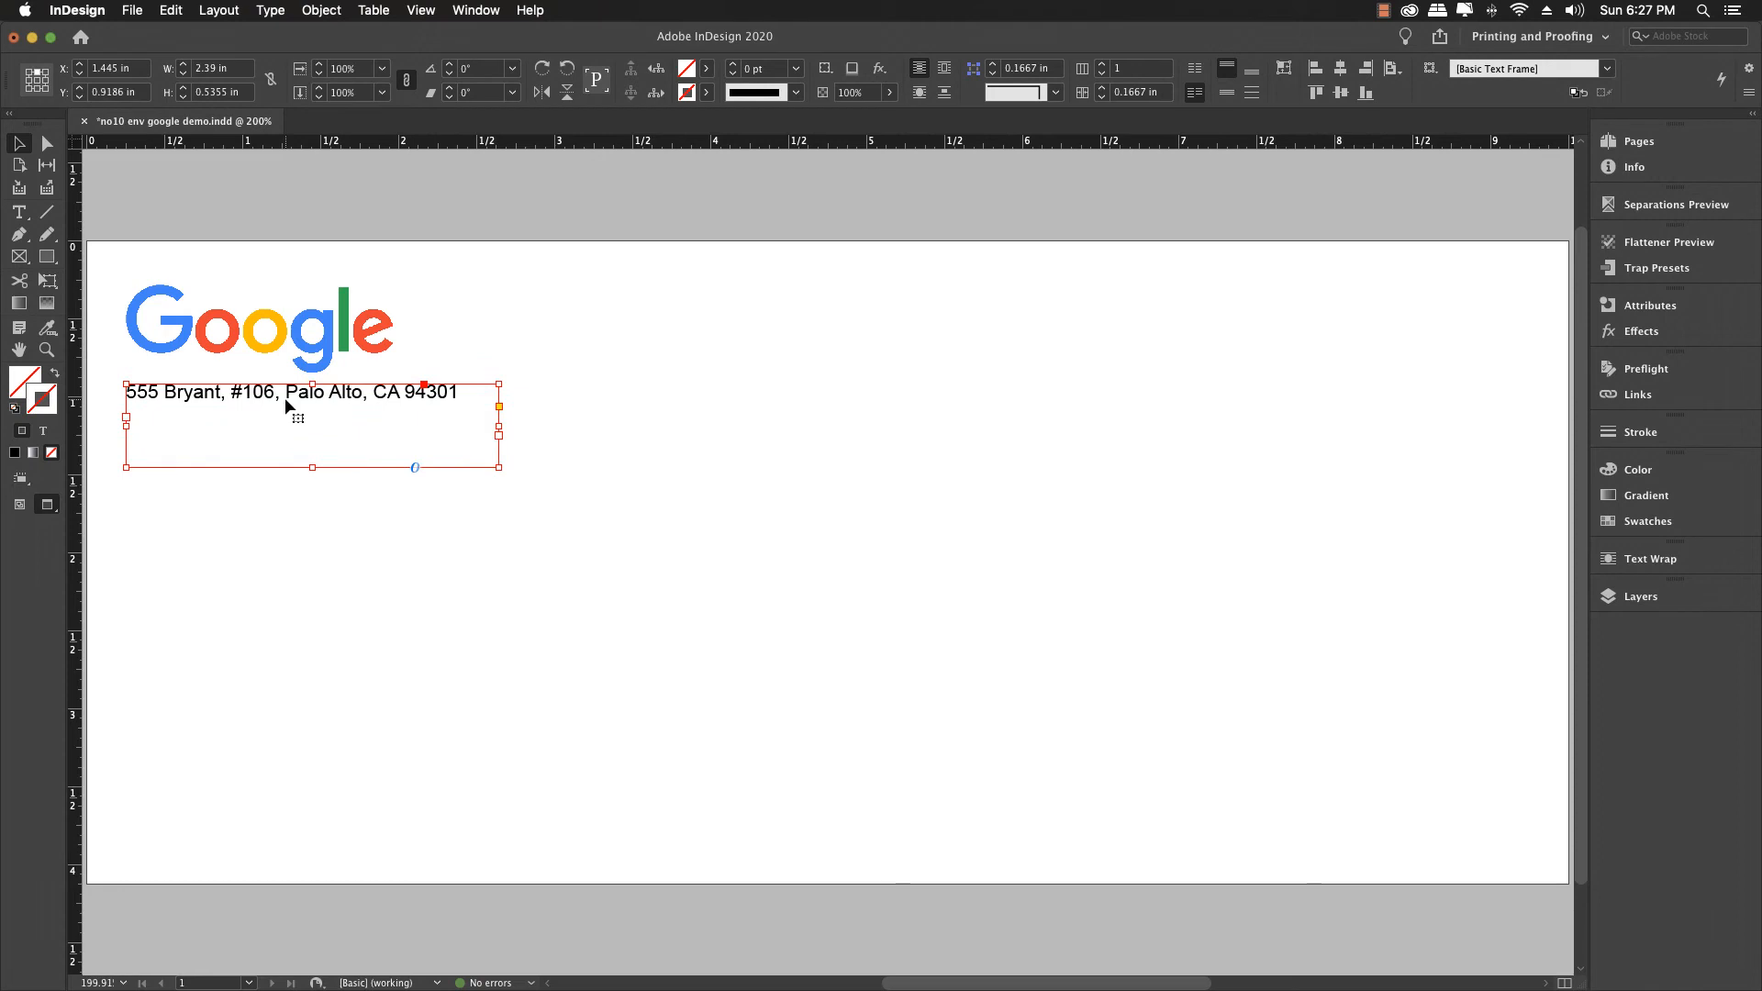
pyautogui.click(324, 521)
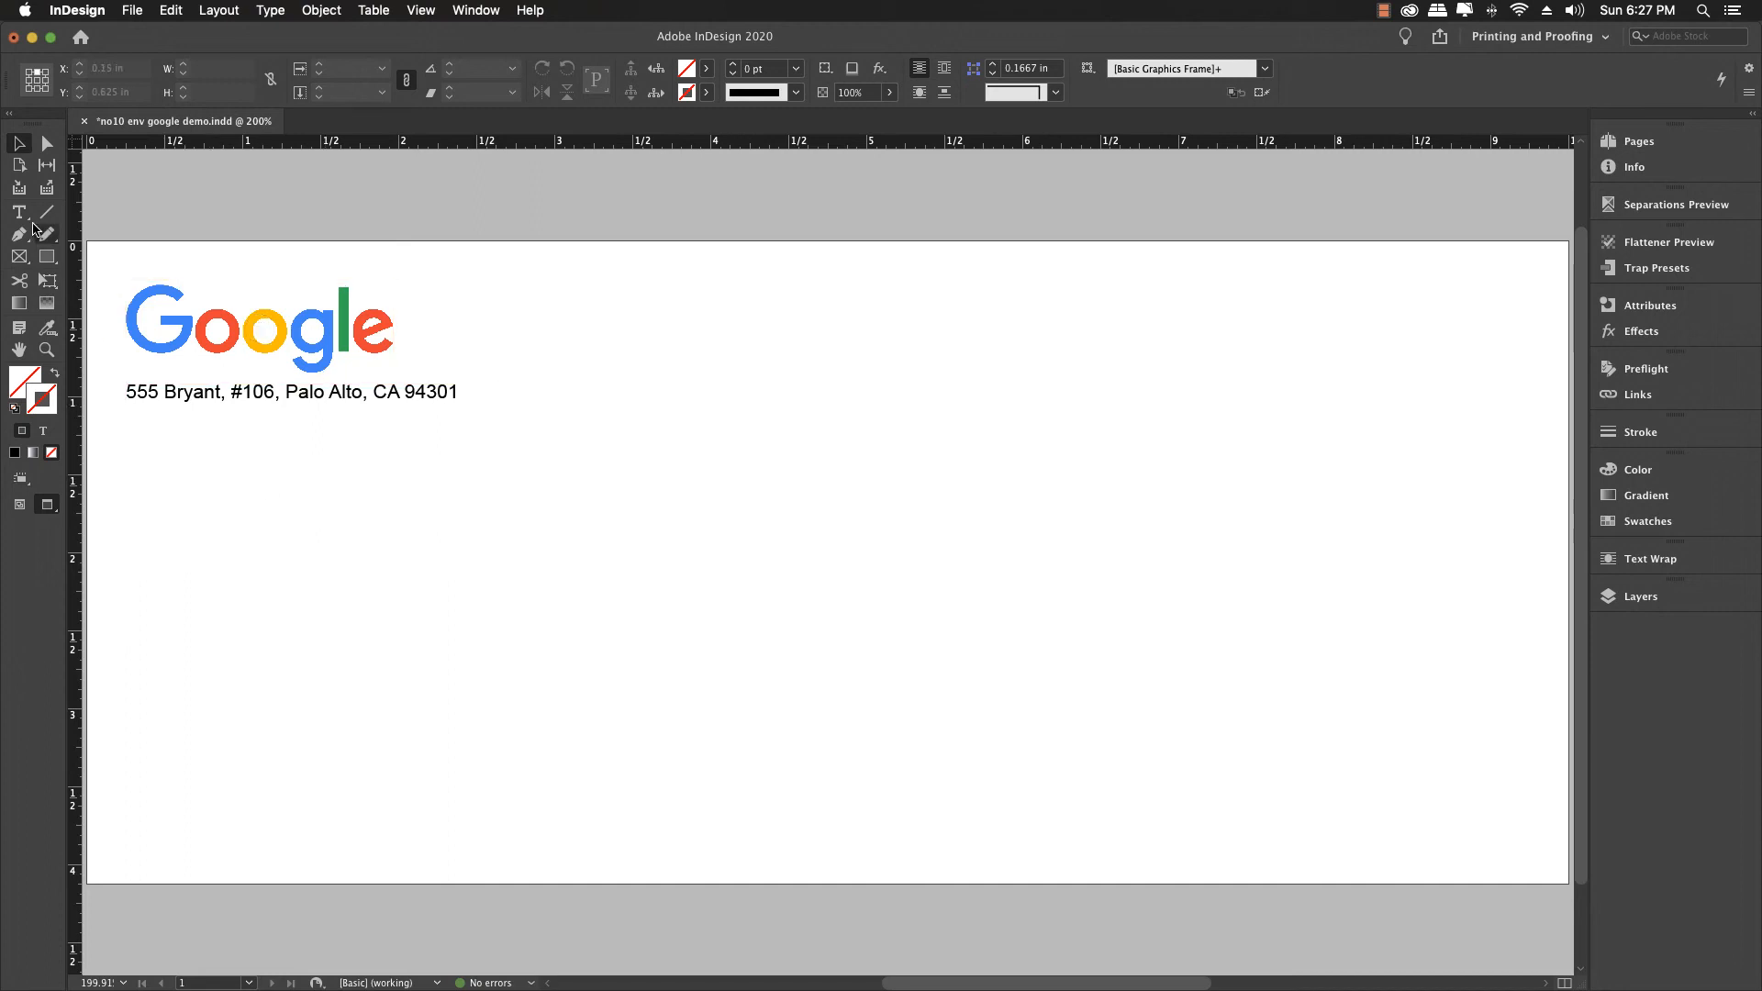
# Split the return address into two lines before the city, replacing the comma and space there with a line break.
pyautogui.press('w')
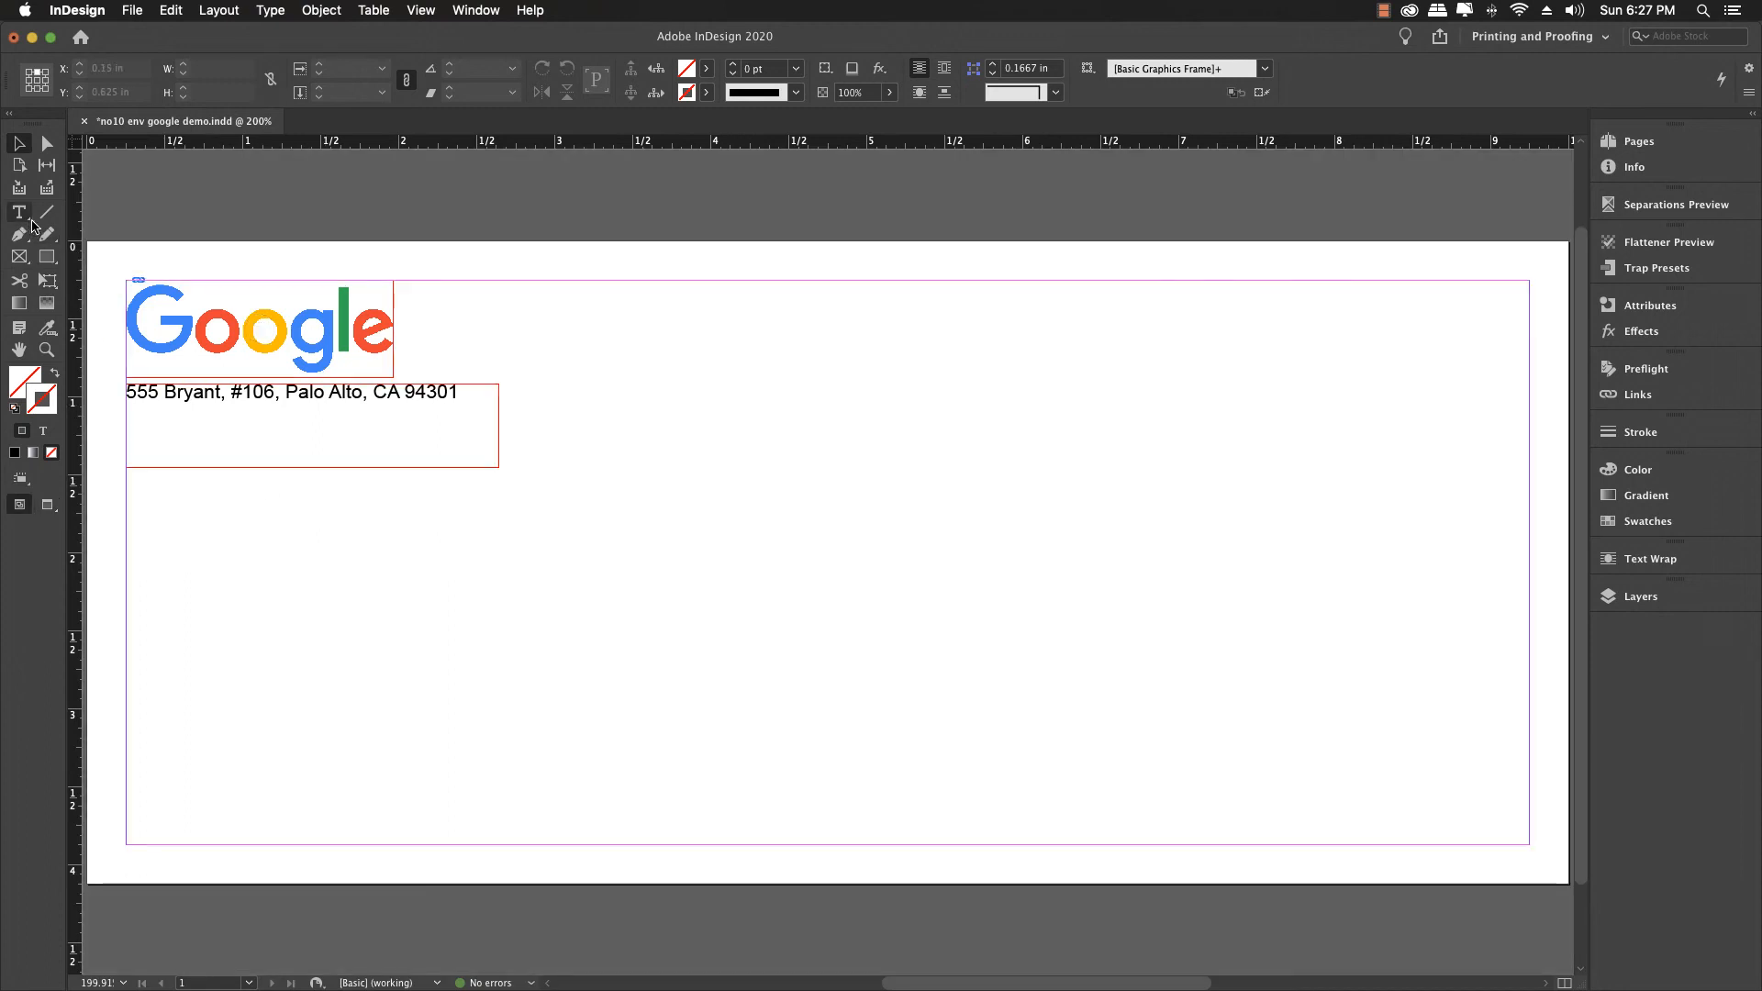
pyautogui.click(20, 214)
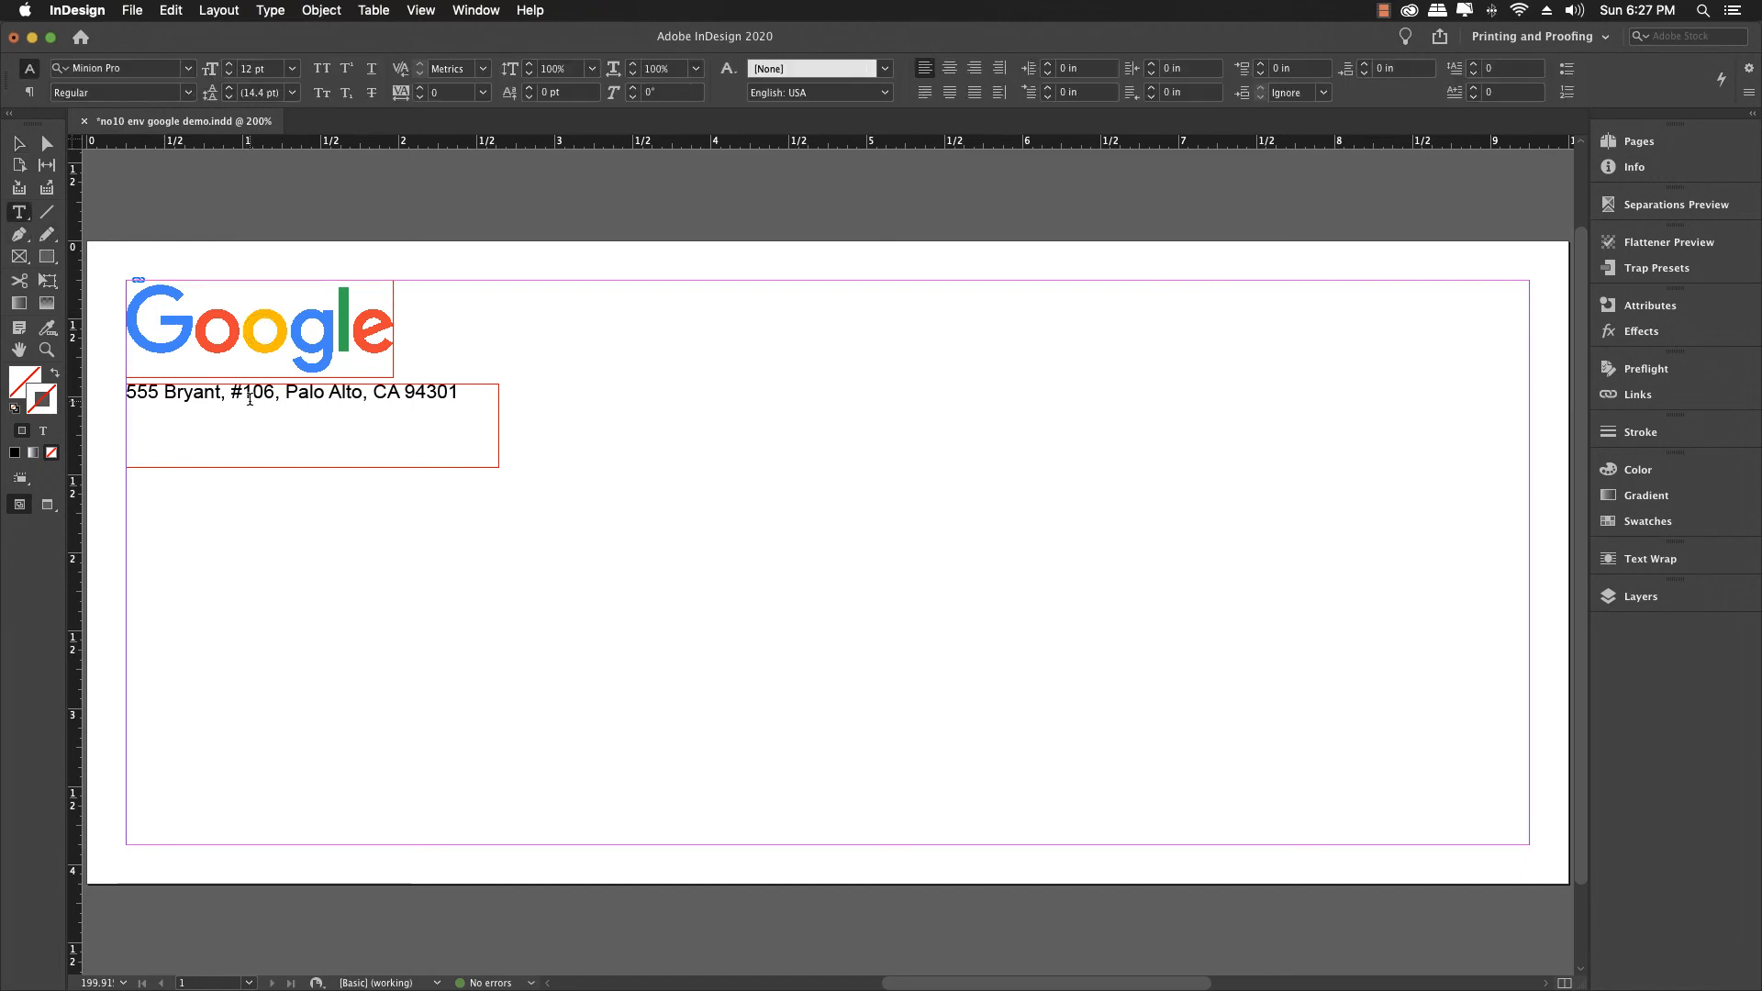
pyautogui.click(281, 392)
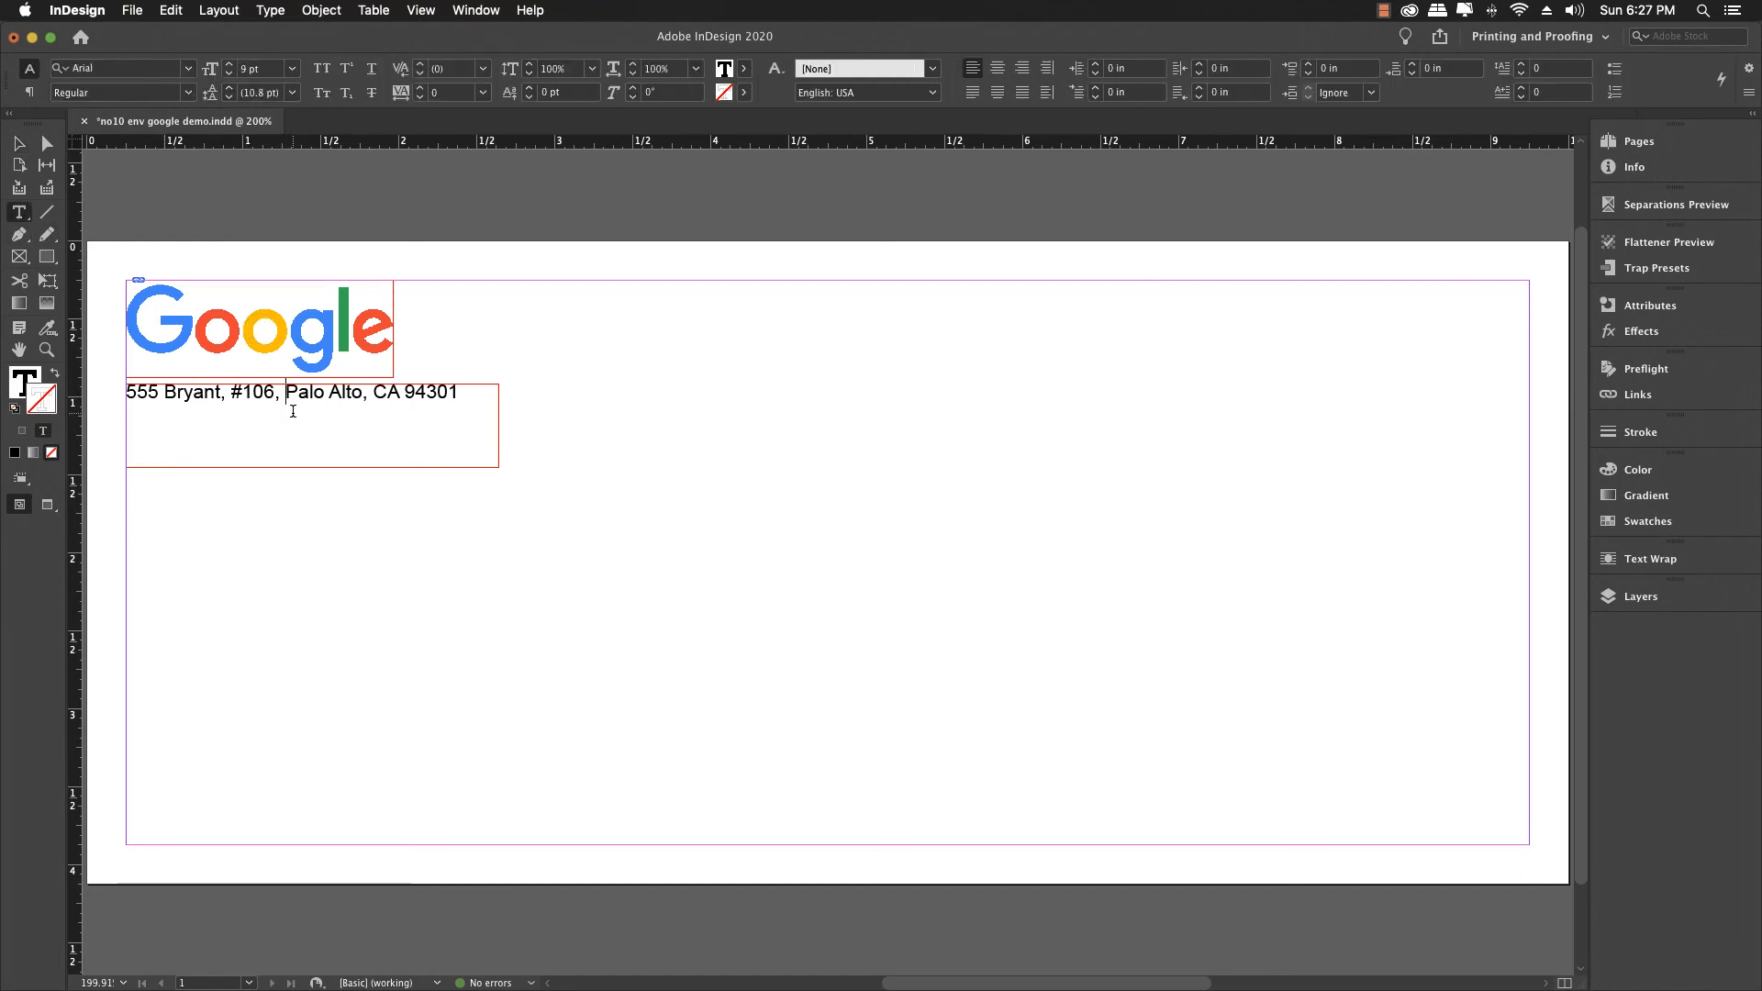
pyautogui.press('BackSpace')
pyautogui.press('BackSpace')
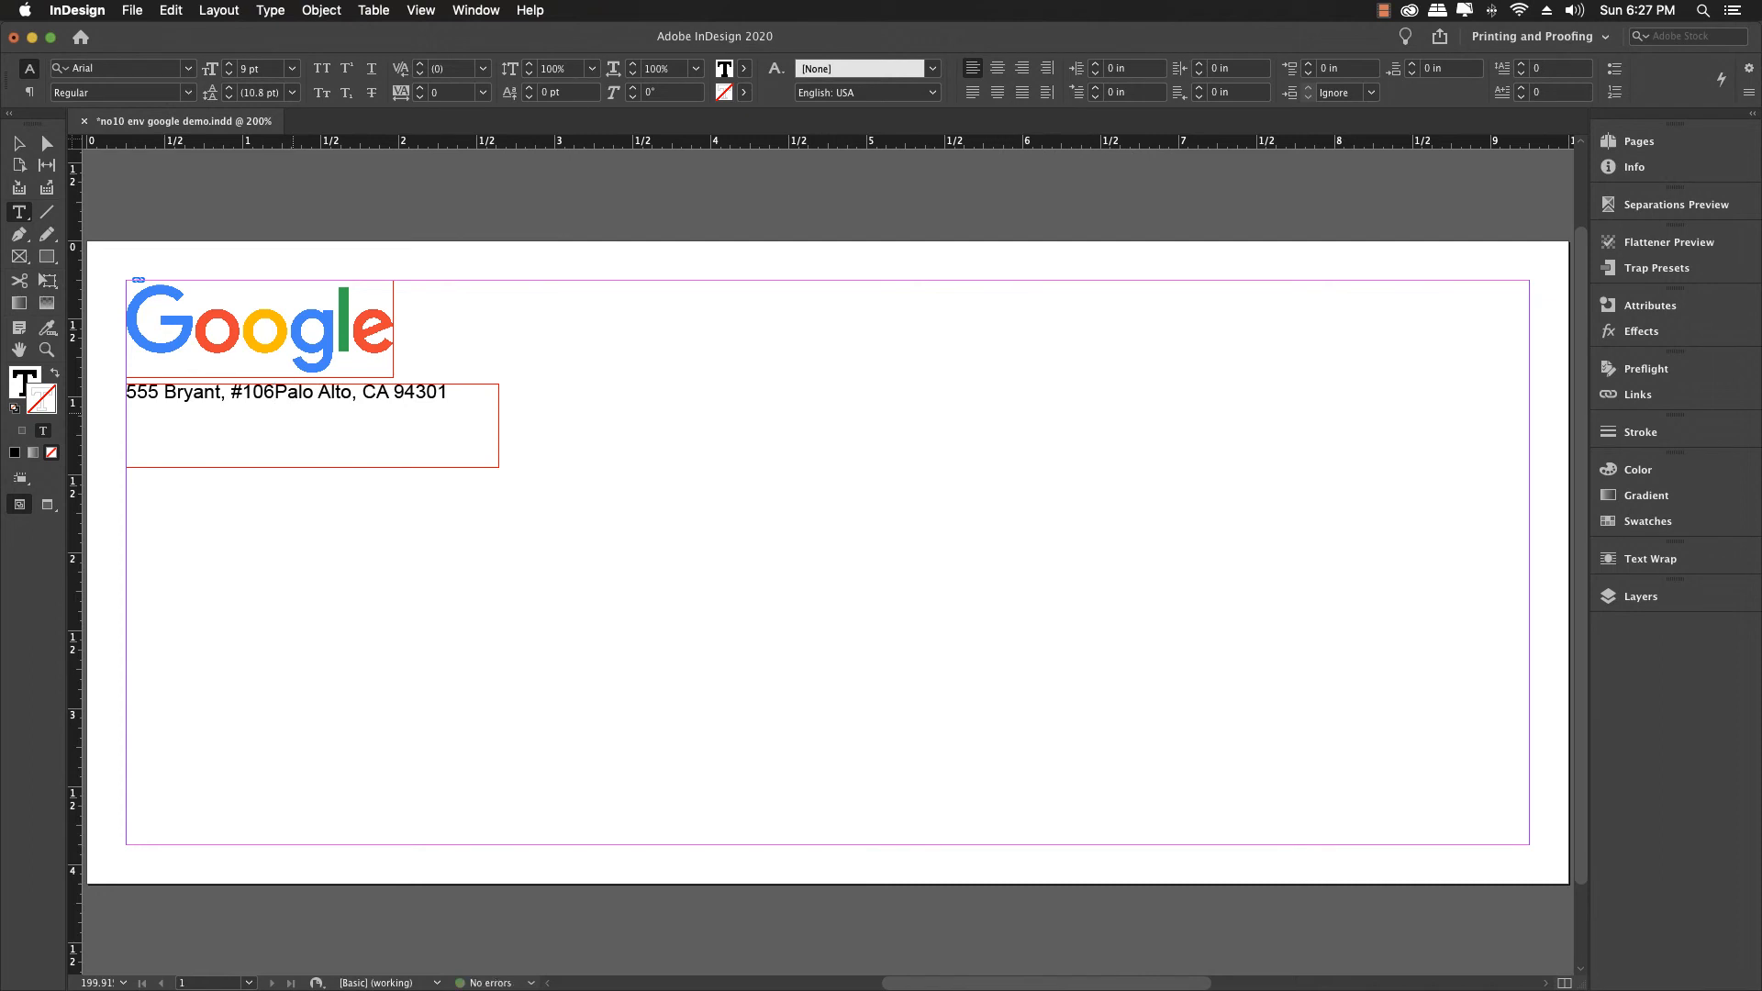
pyautogui.press('Return')
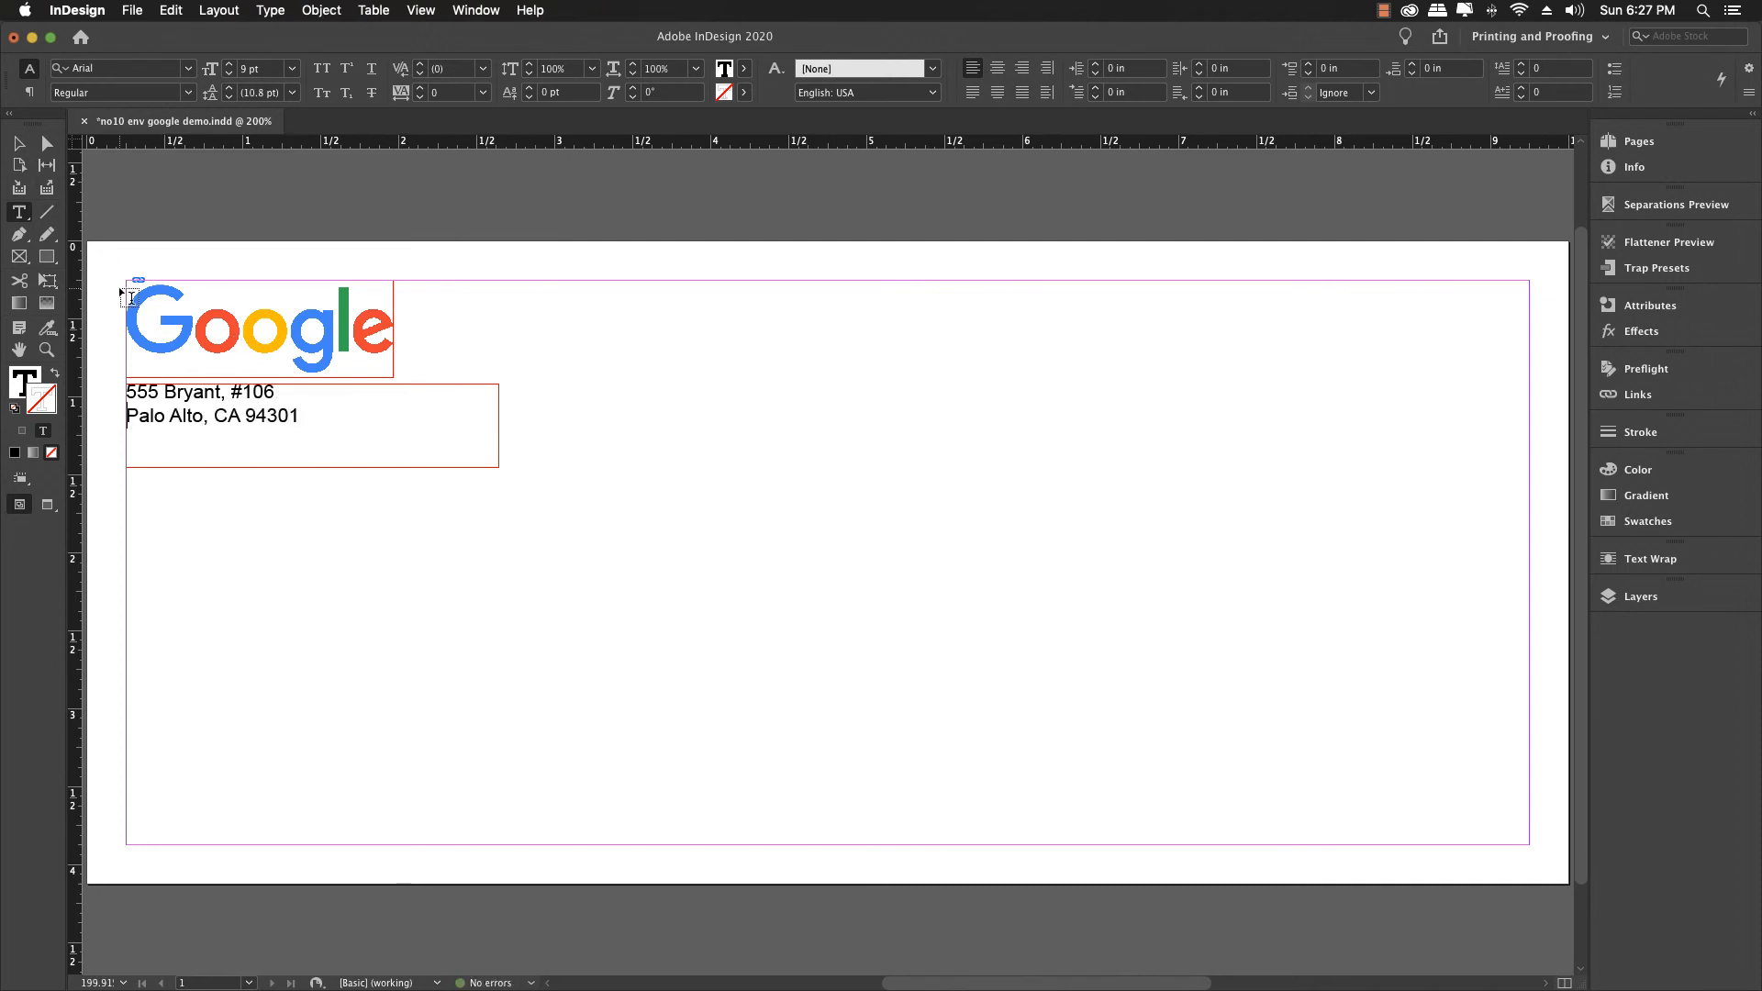
# Center both address lines, shrink their frame to the logo's width of about 1.71 in with less height, and preview the envelope.
pyautogui.press('super+a')
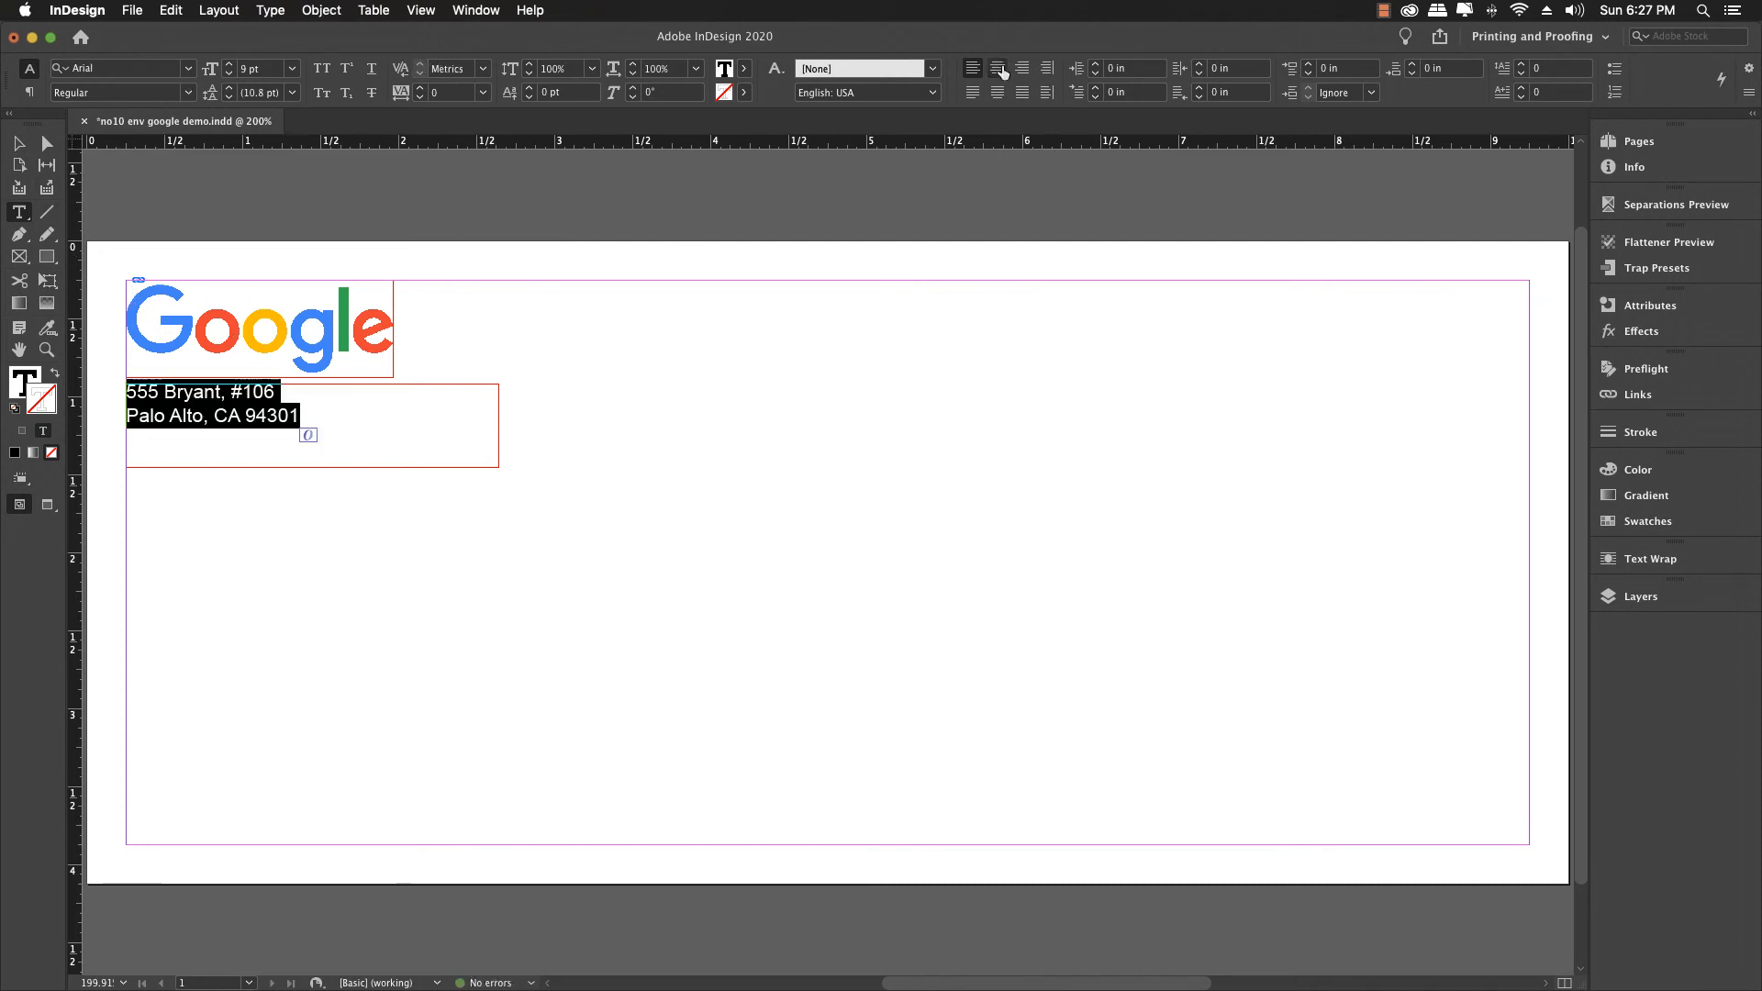
pyautogui.click(1000, 71)
pyautogui.click(16, 144)
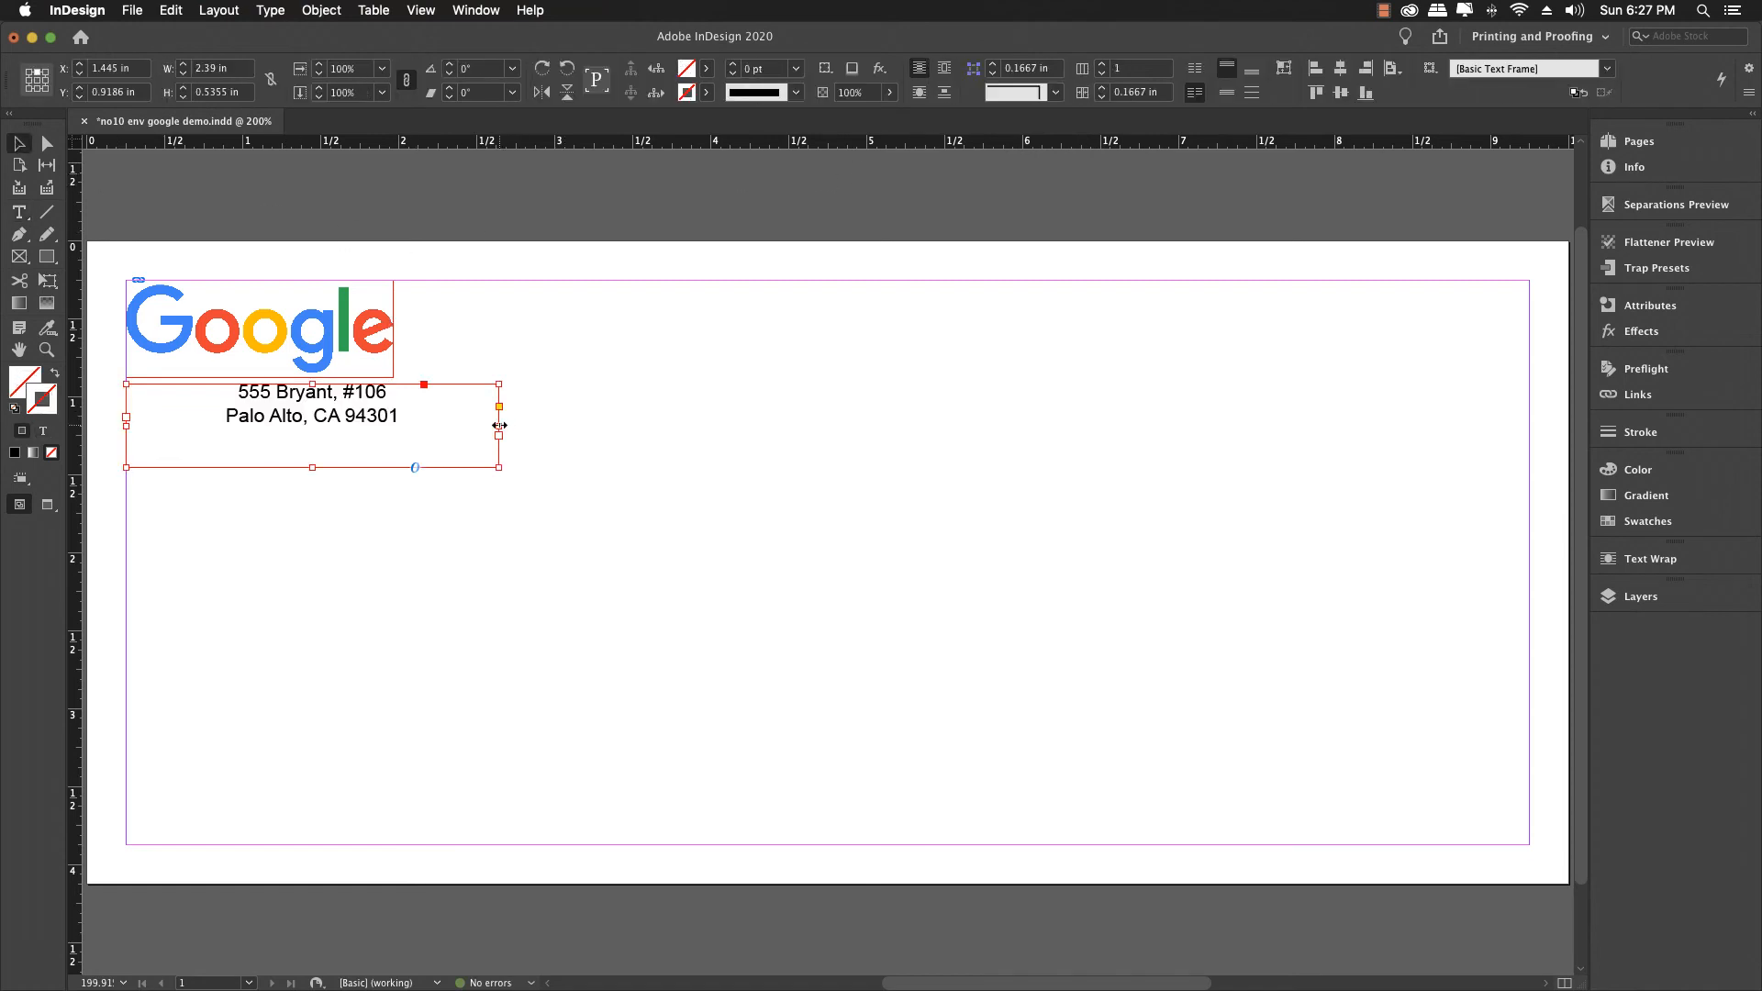
pyautogui.moveTo(499, 424); pyautogui.dragTo(394, 422)
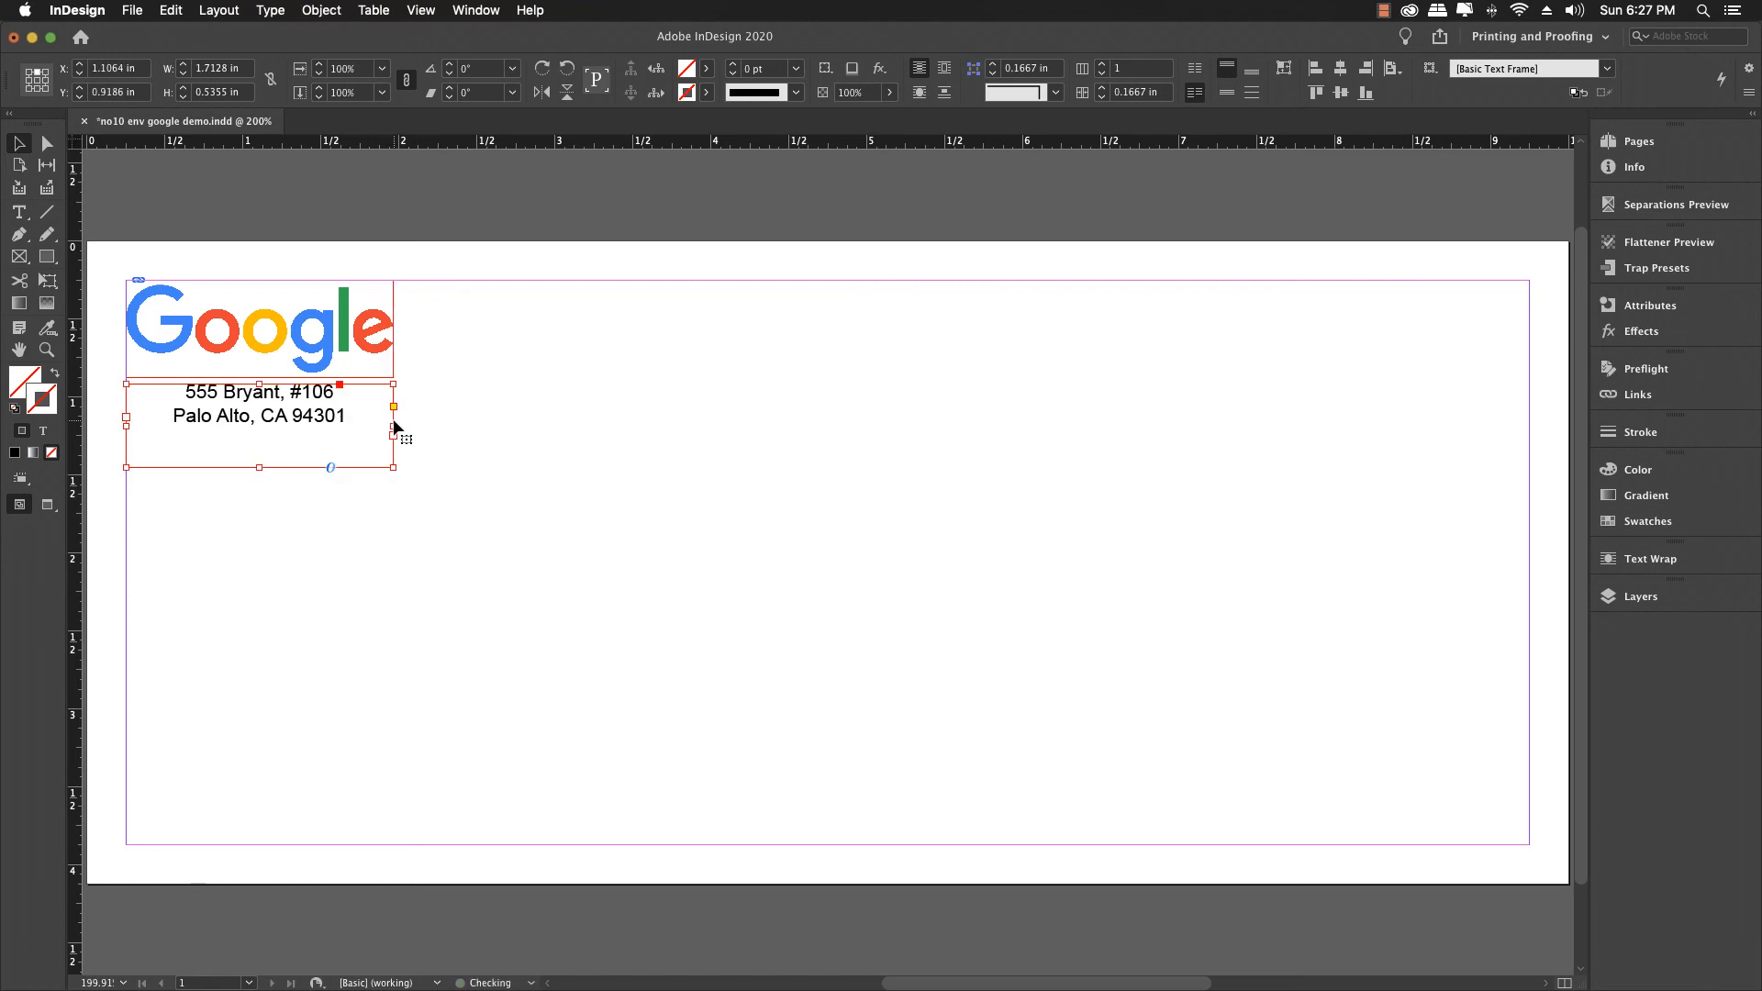
pyautogui.moveTo(261, 468); pyautogui.dragTo(267, 438)
pyautogui.click(273, 474)
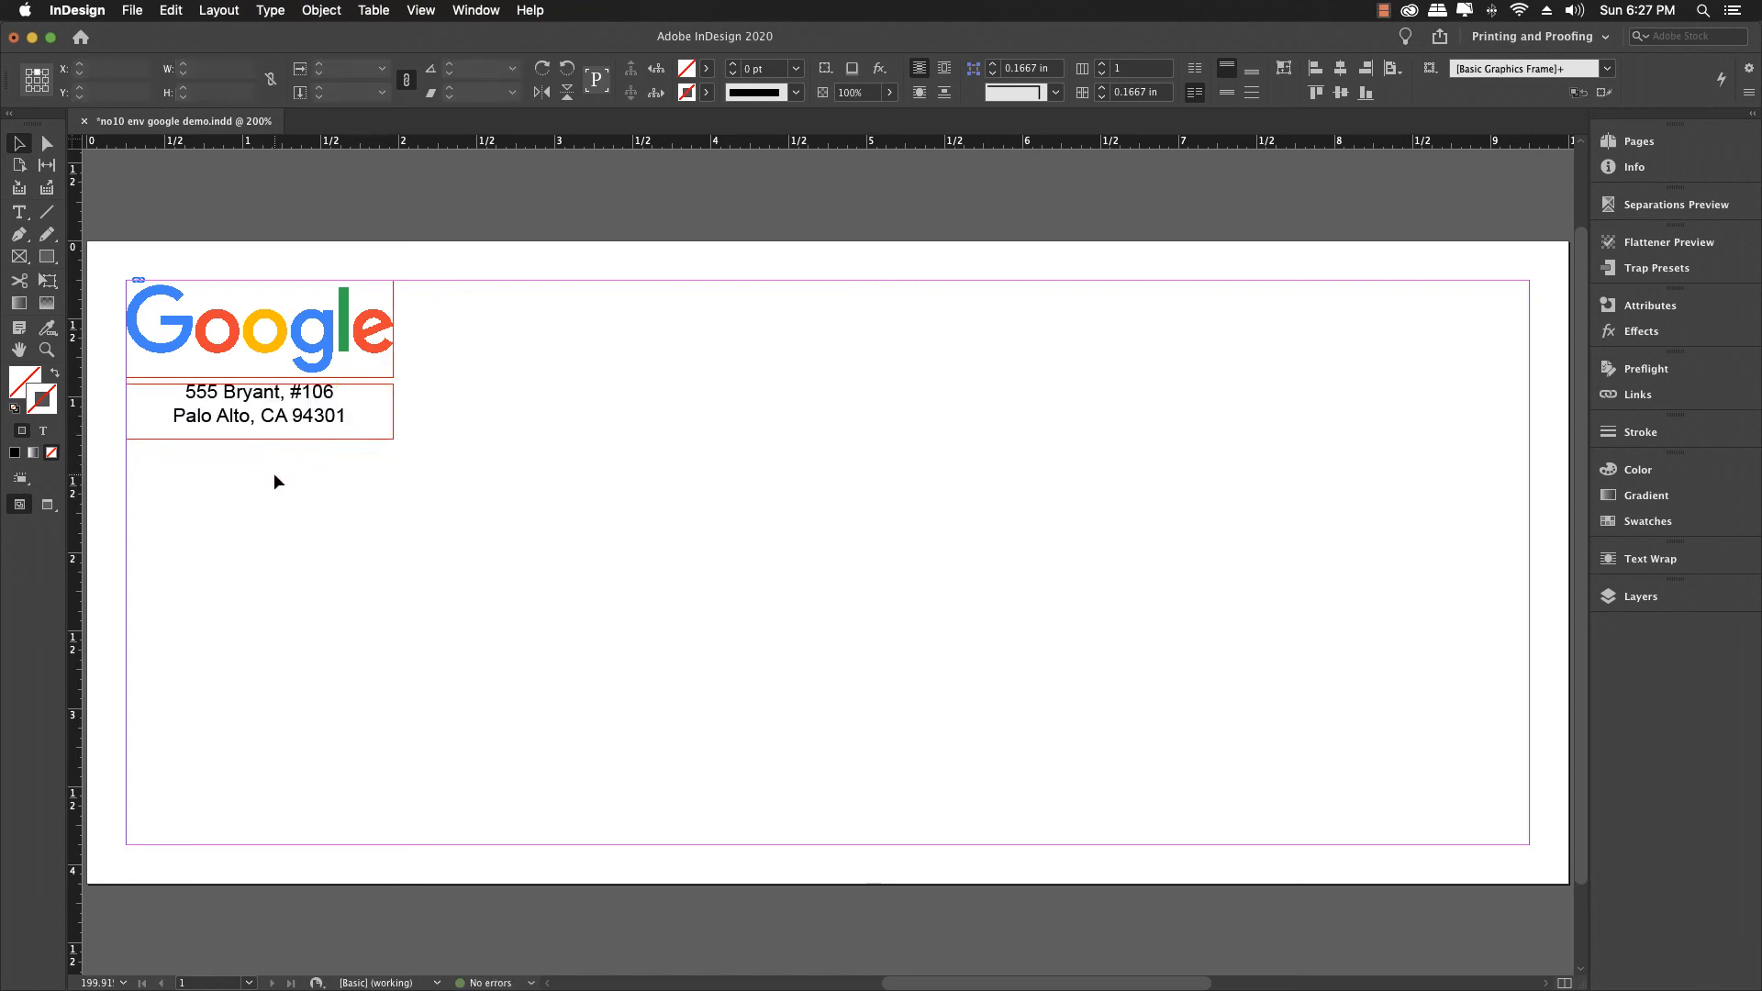
pyautogui.press('w')
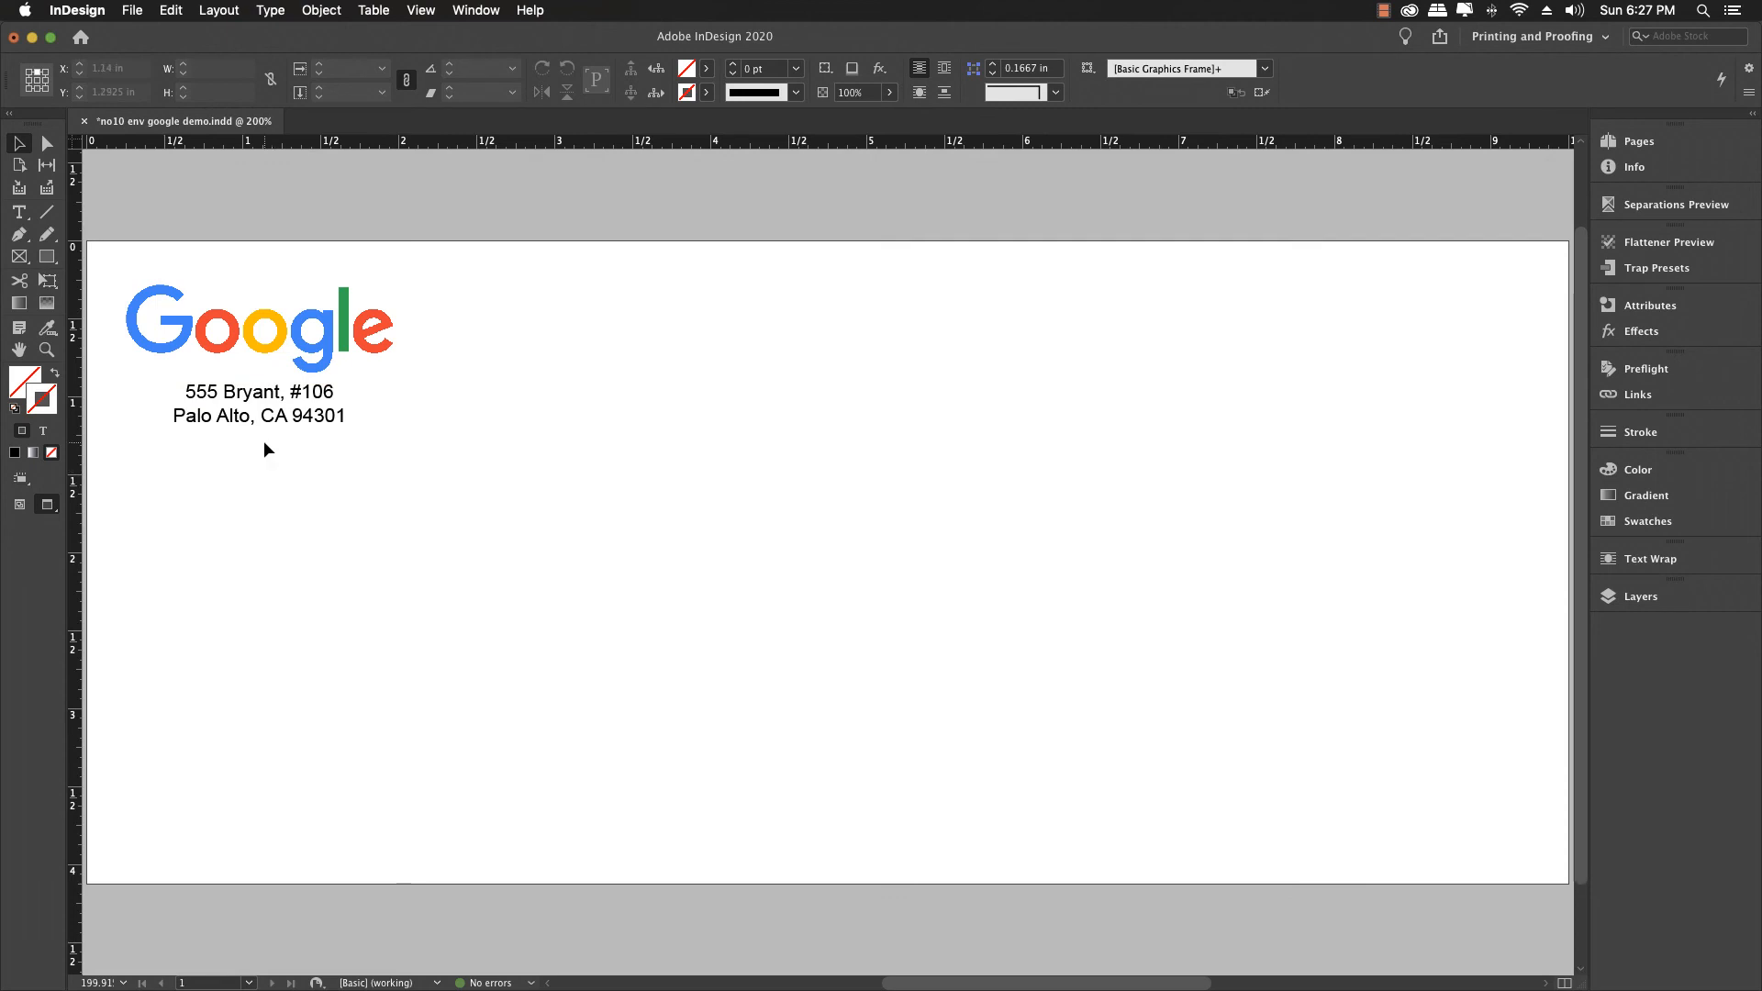
# Align both address lines to the left again and preview the envelope without margins and frame edges.
pyautogui.press('w')
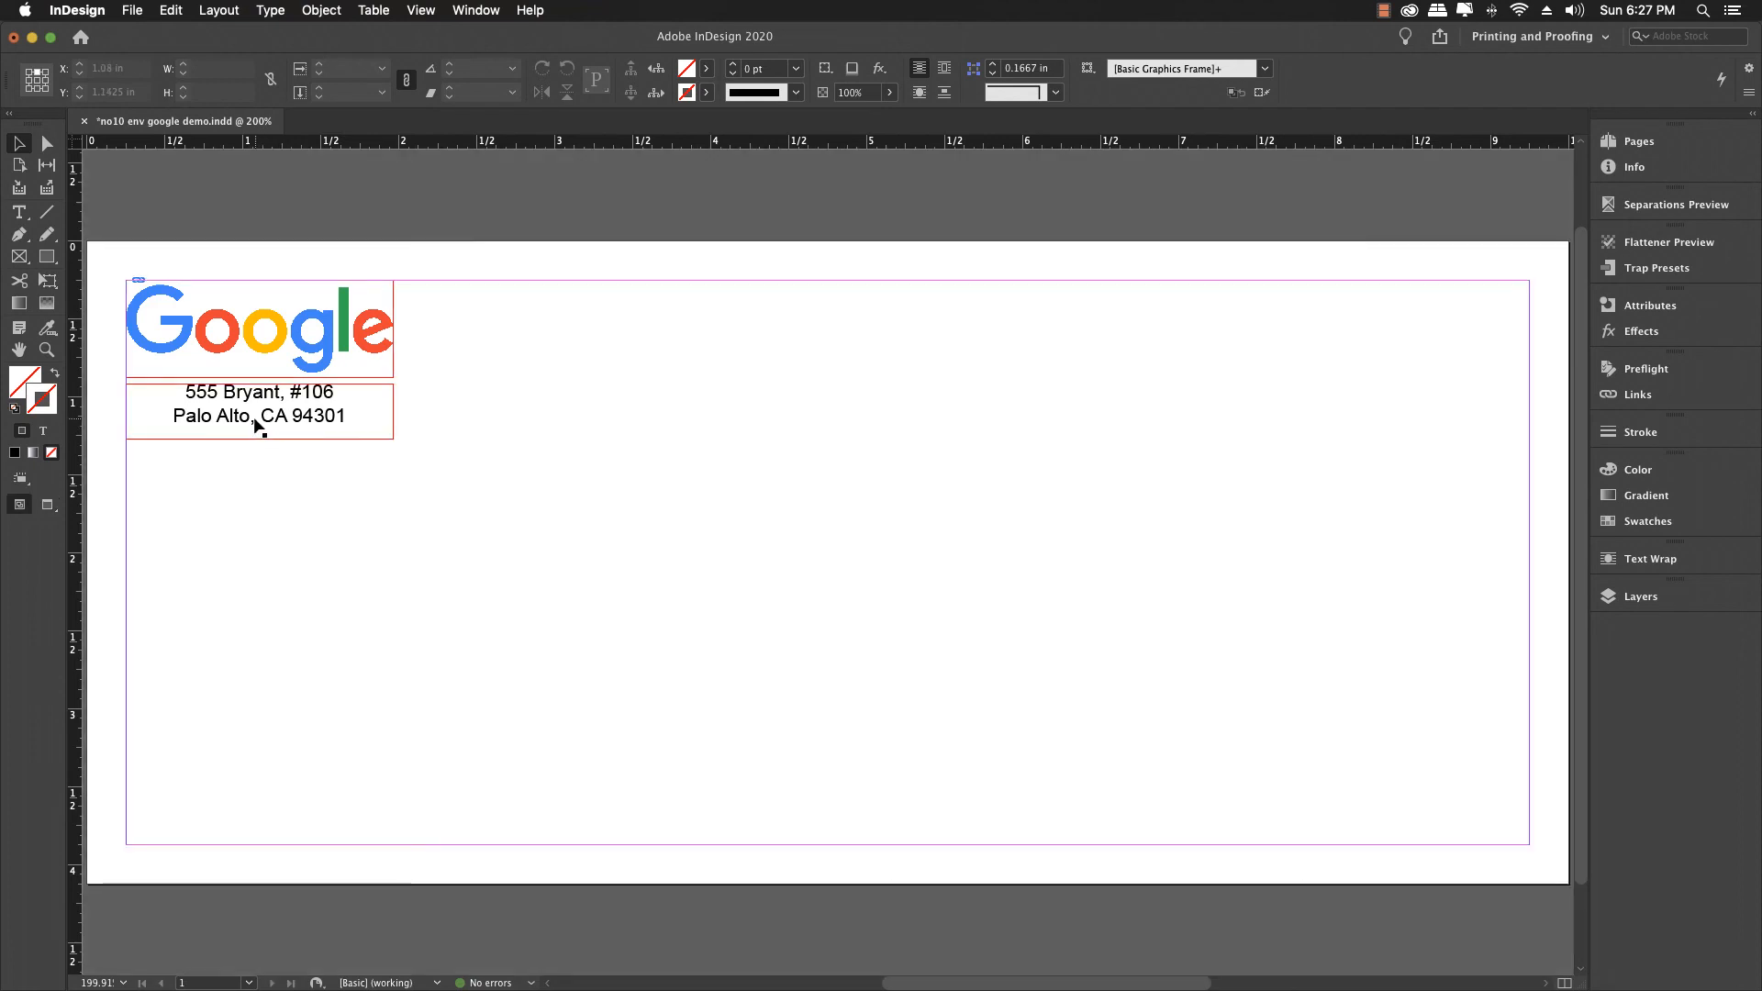
pyautogui.click(18, 211)
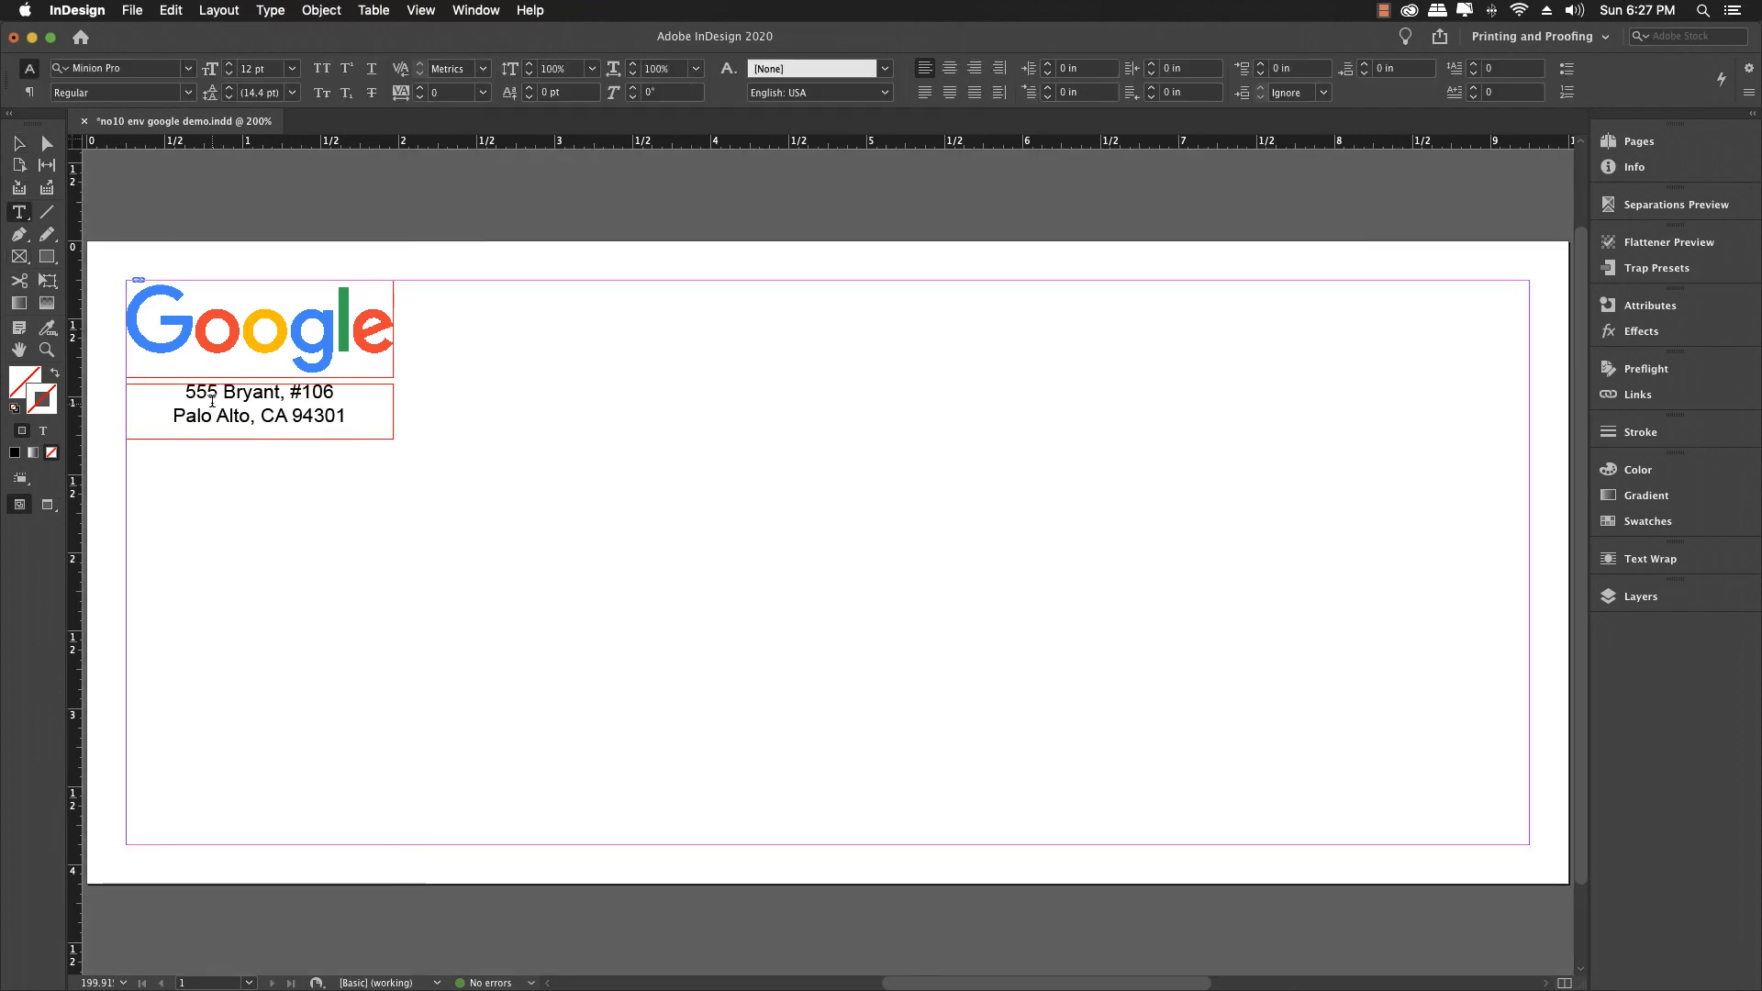
pyautogui.click(213, 400)
pyautogui.press('super+a')
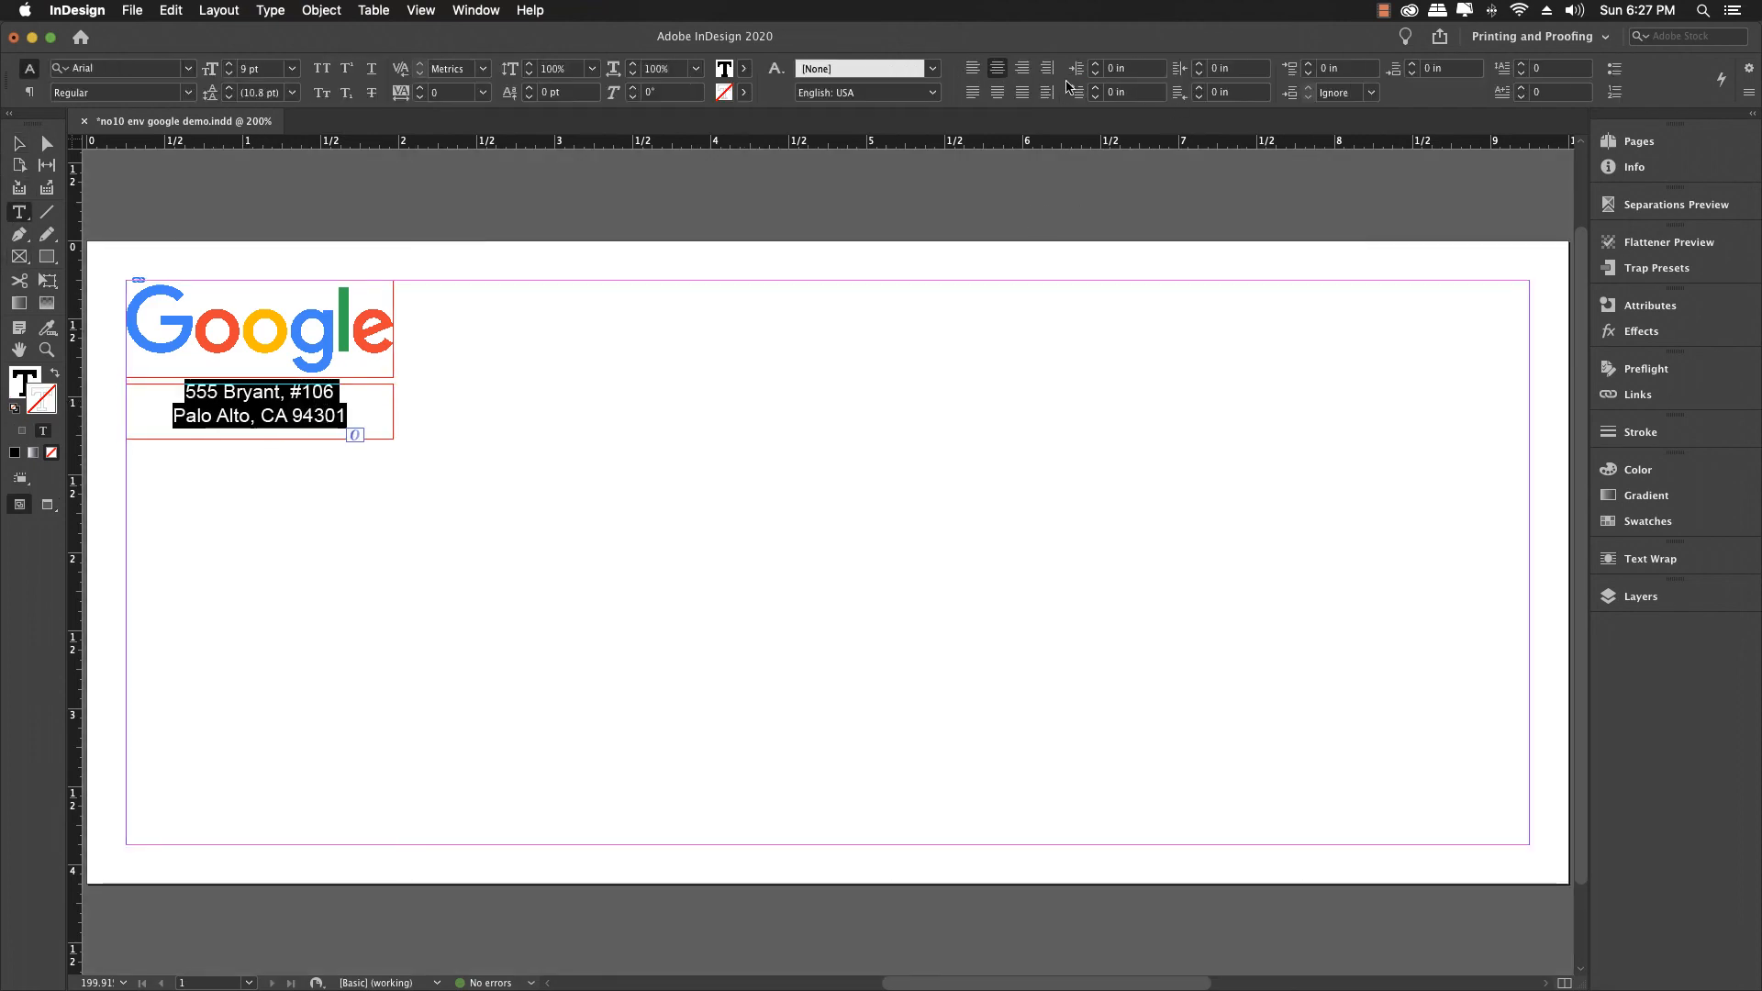
pyautogui.click(971, 68)
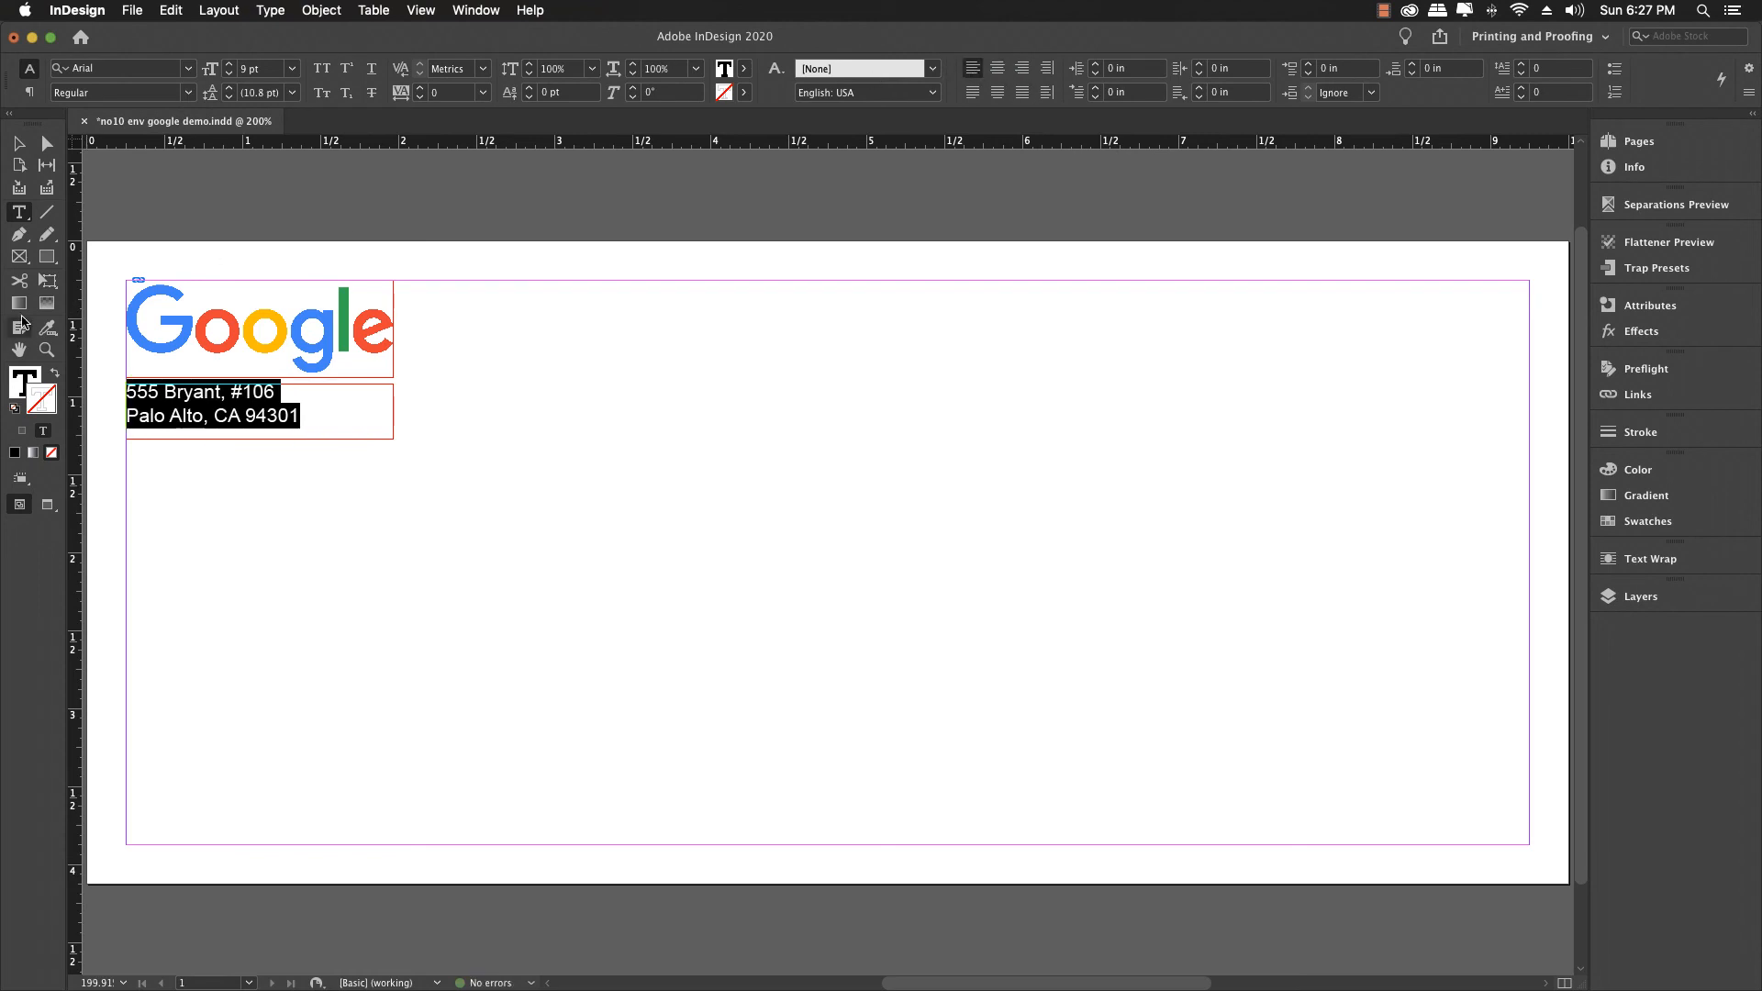
pyautogui.press('Escape')
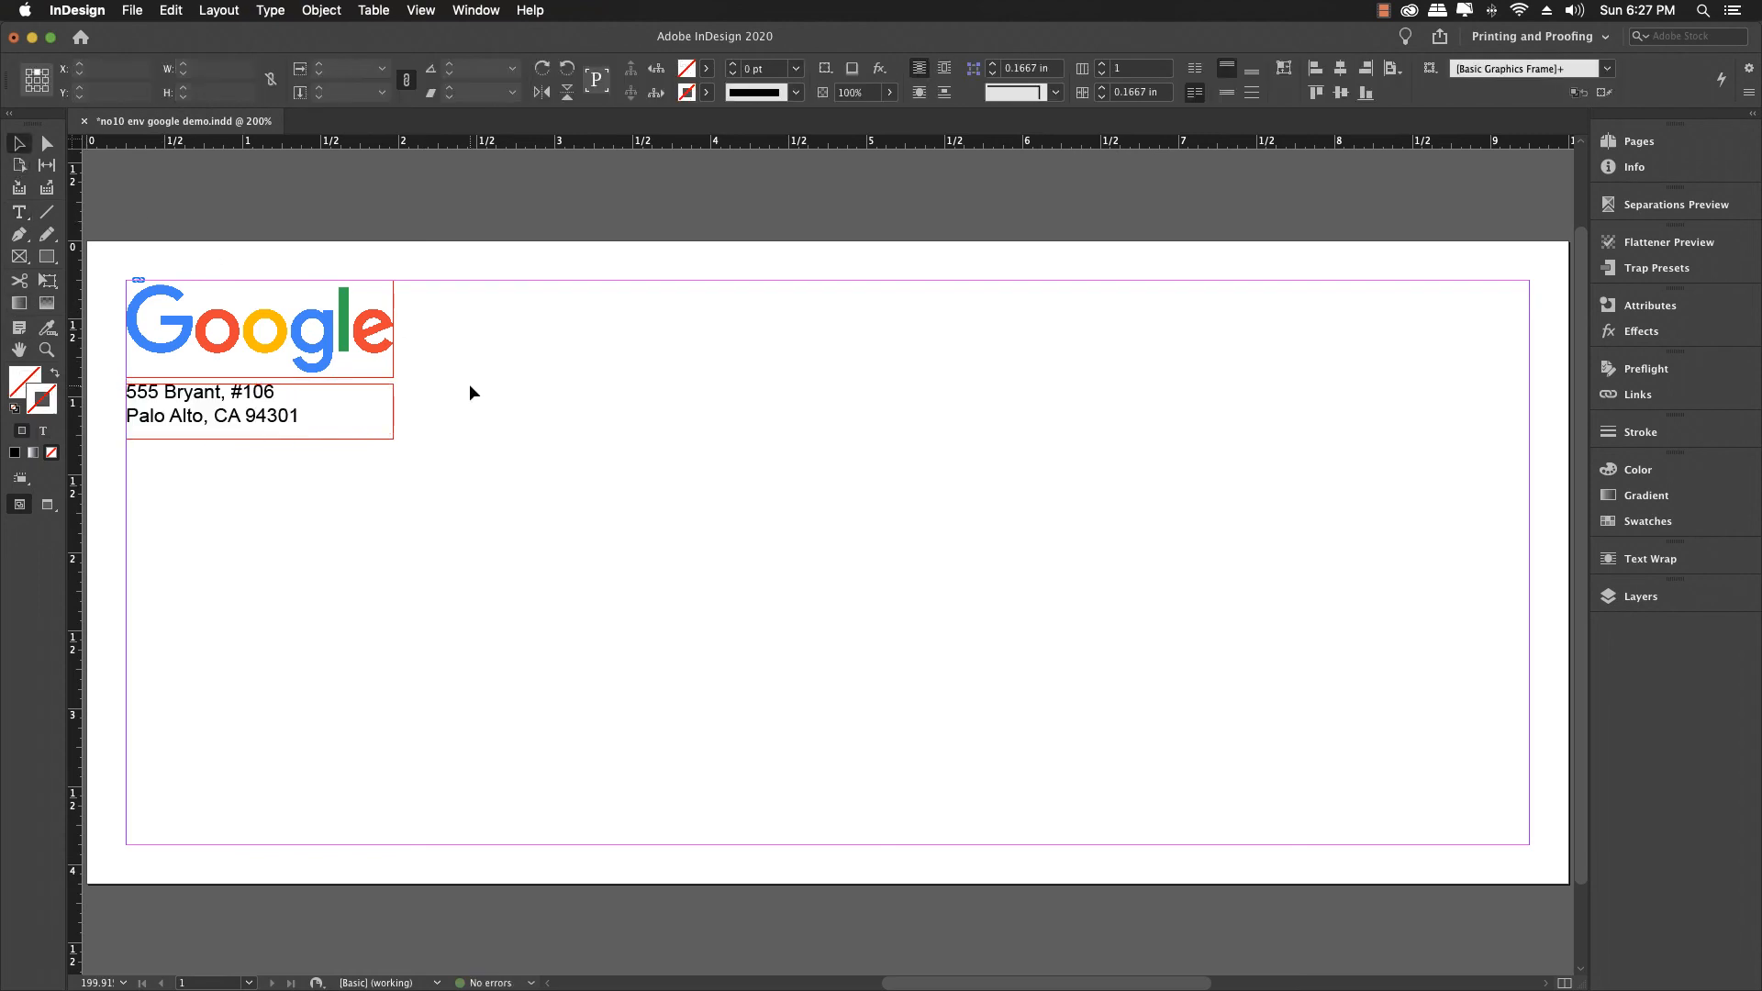
pyautogui.press('w')
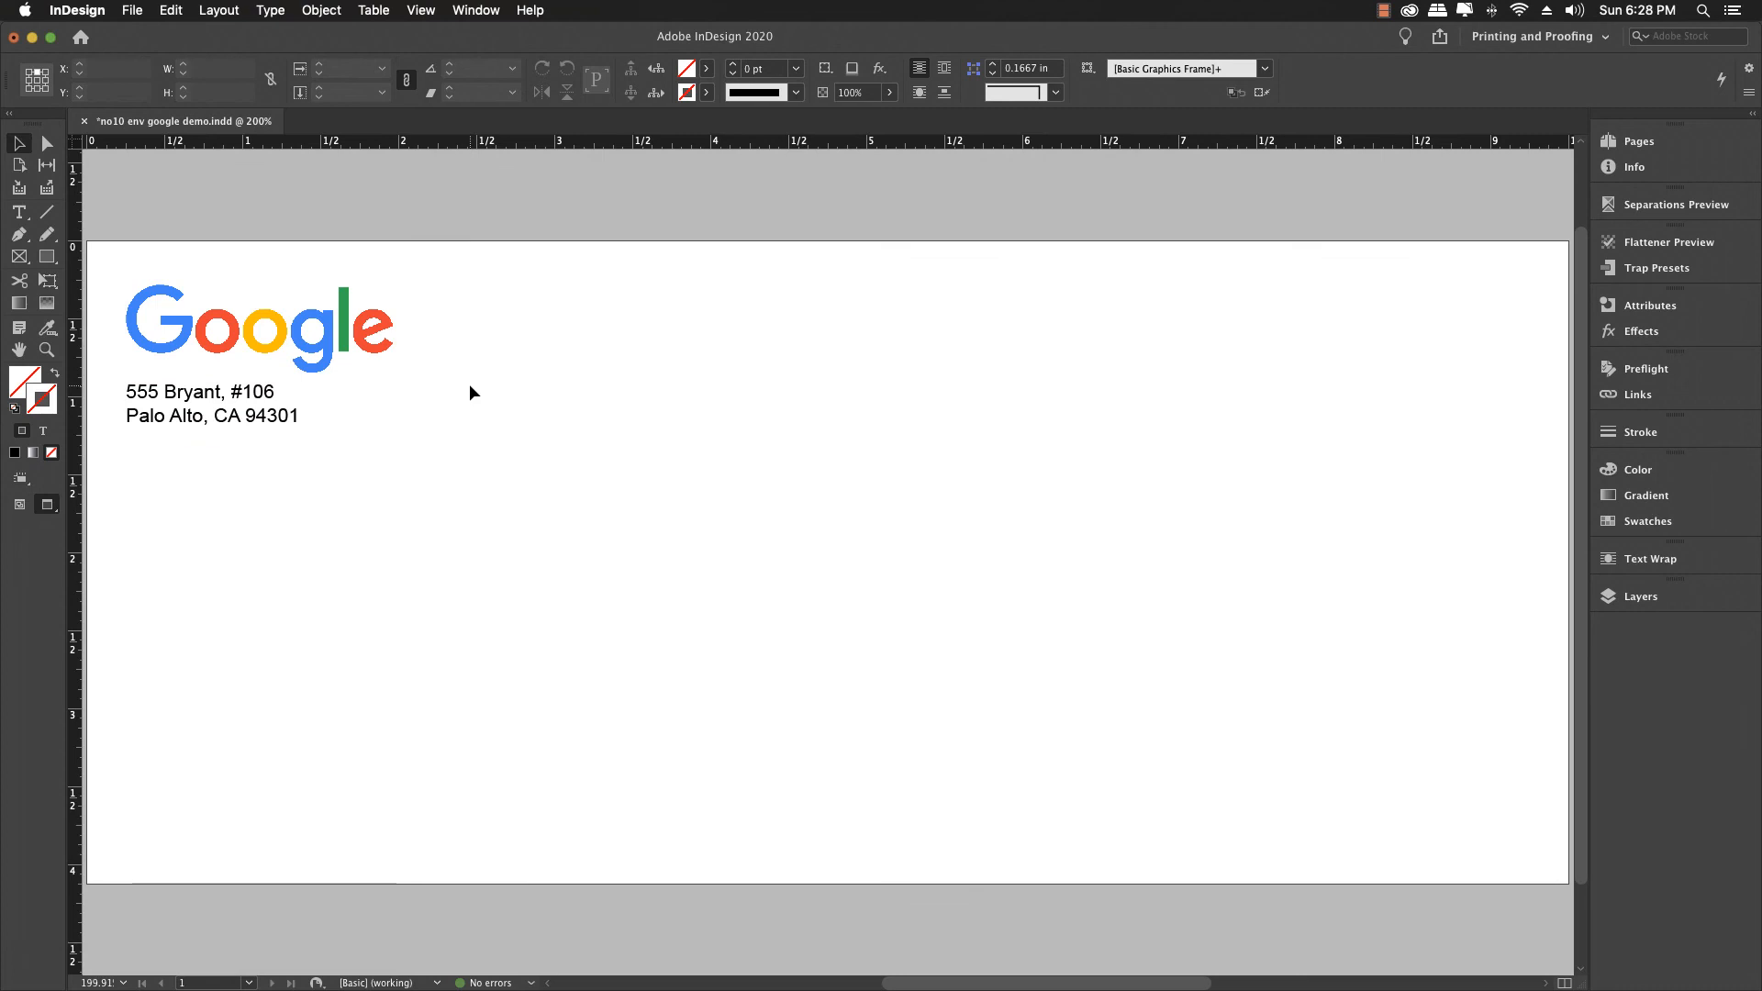
# Undo the alignment, frame-size and line-break edits back to the single-line address, and compare normal view with preview, ending in preview.
pyautogui.press('super+shift+c')
pyautogui.press('super+z')
pyautogui.press('super+z')
pyautogui.press('super+z')
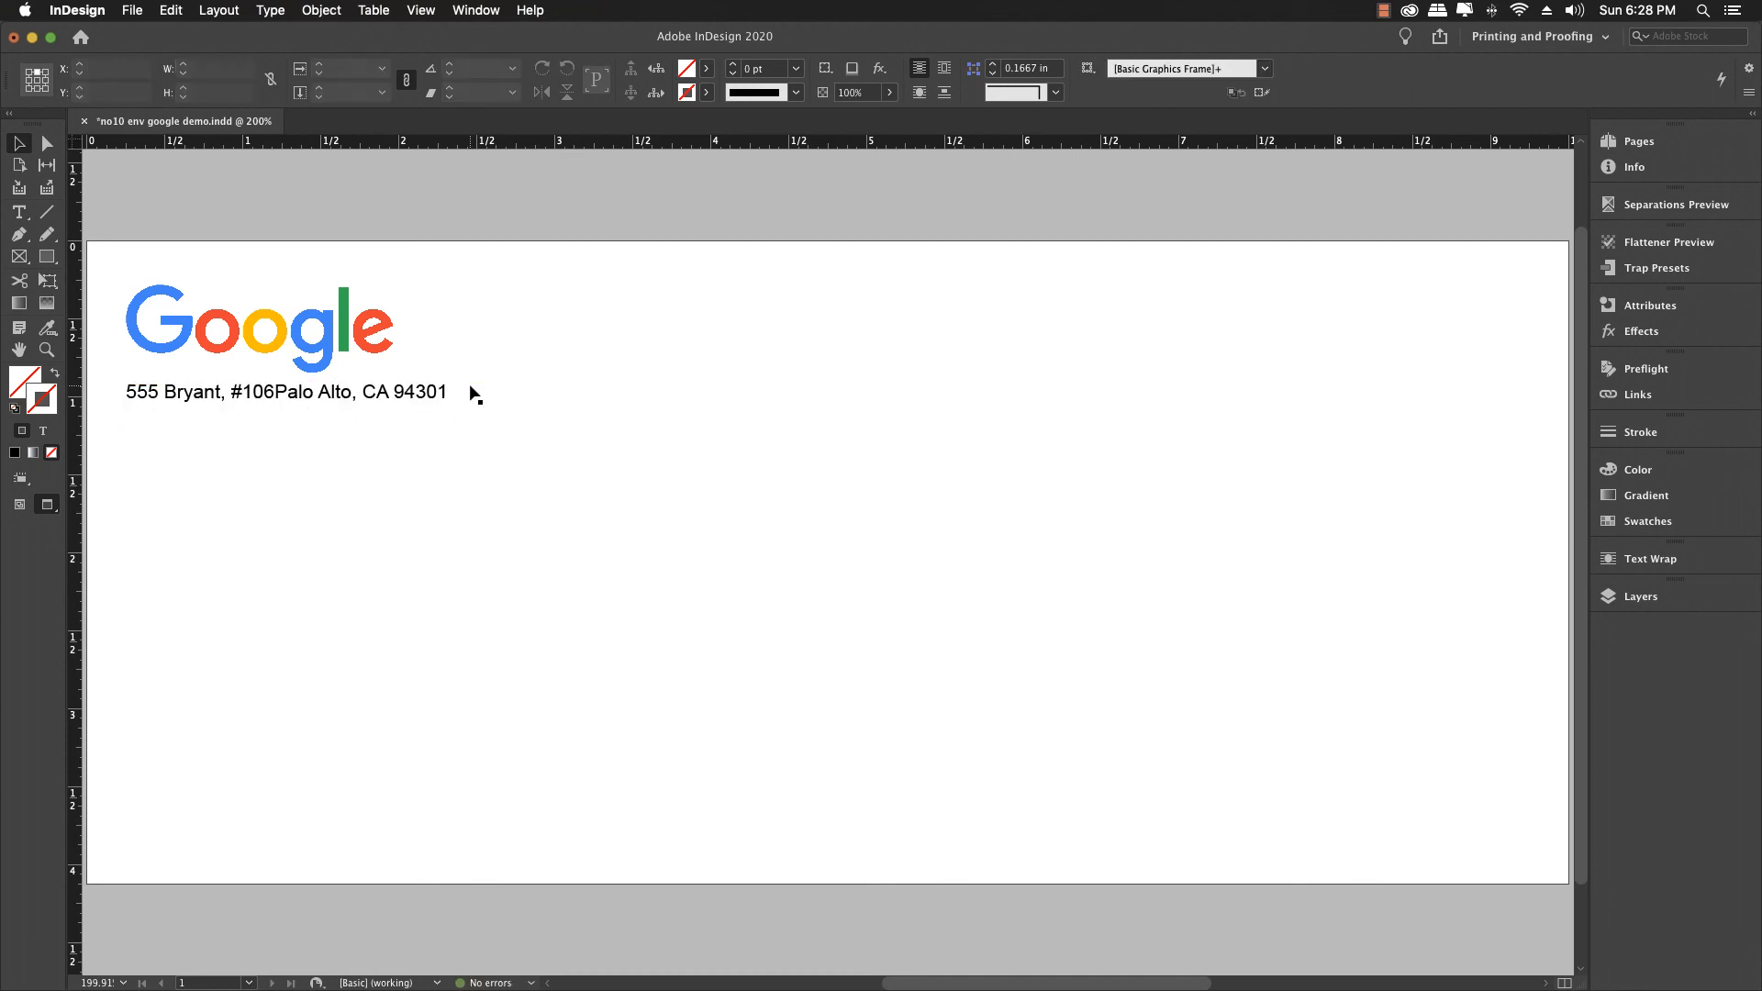
pyautogui.press('super+z')
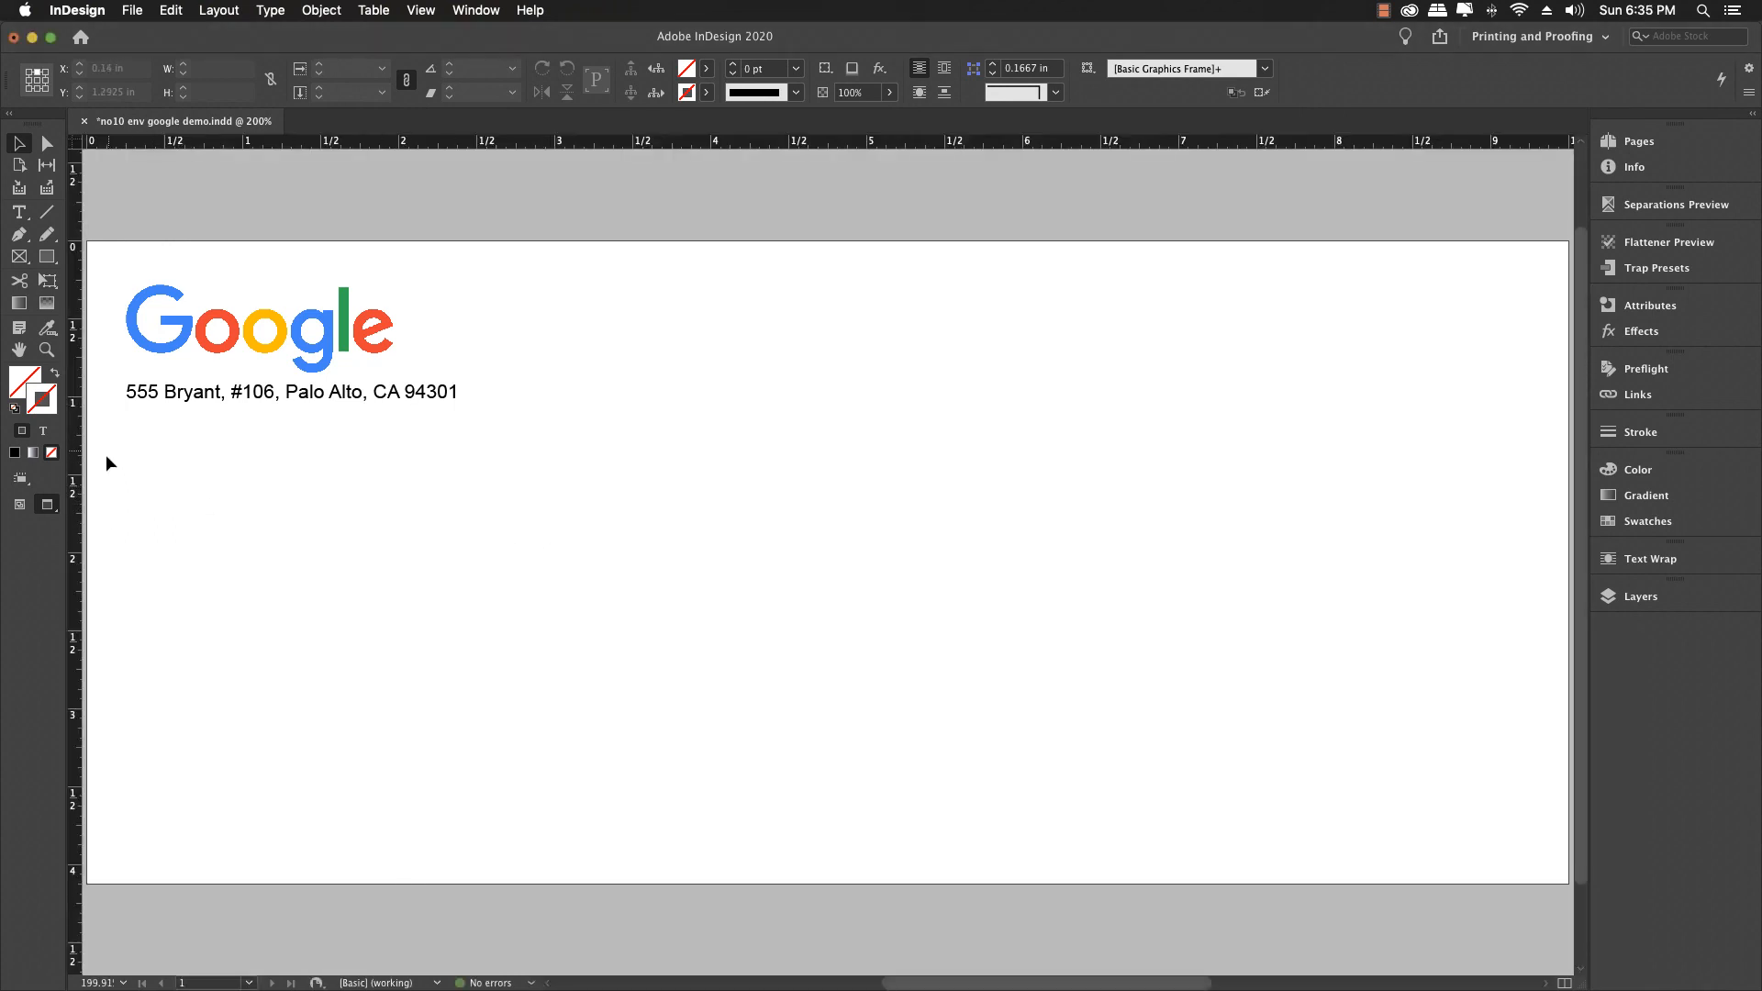
pyautogui.press('w')
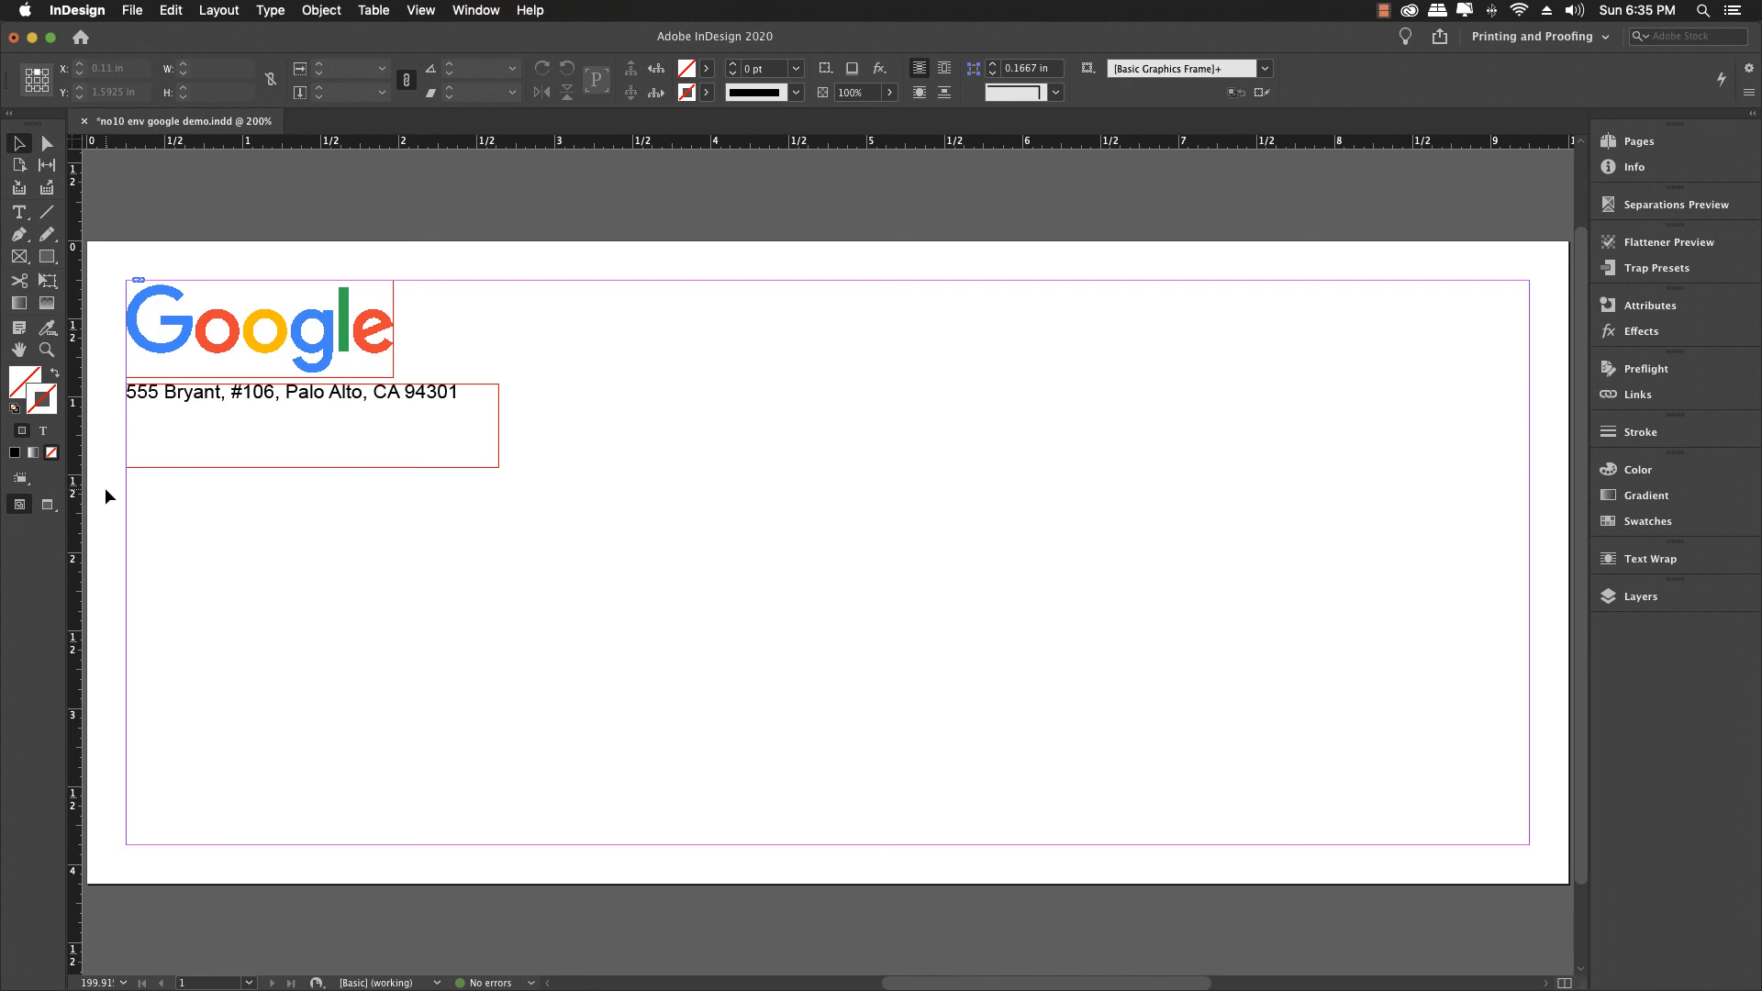
pyautogui.press('w')
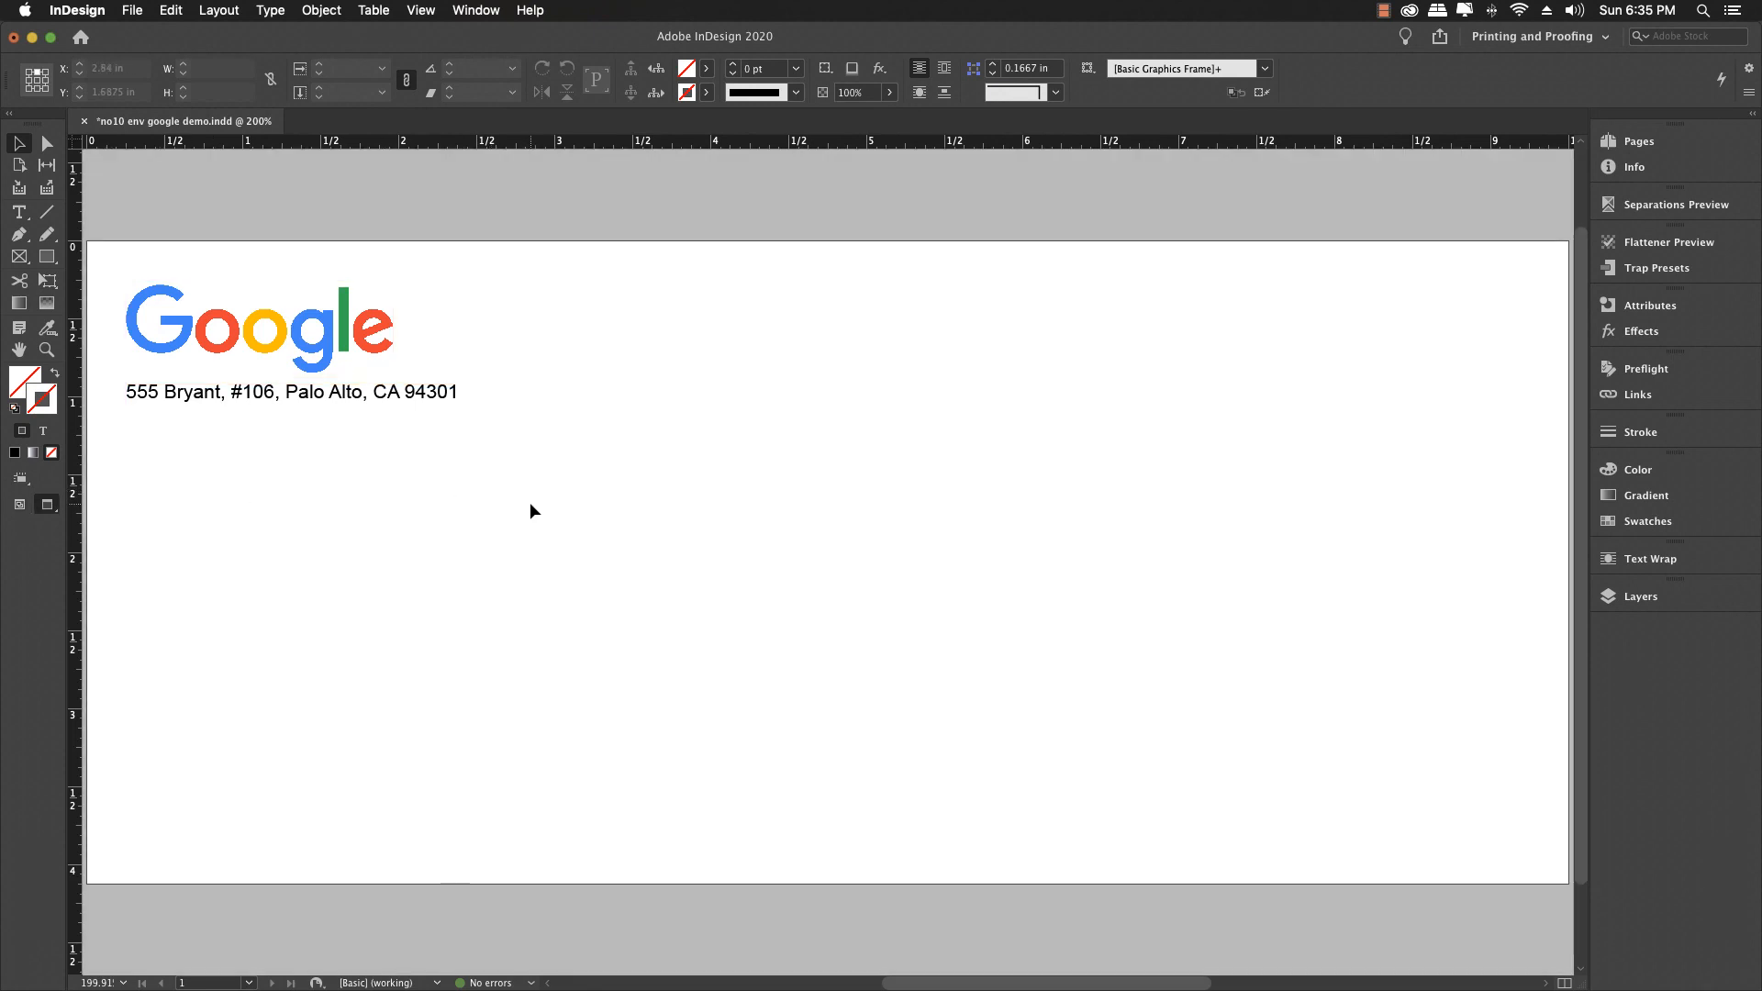